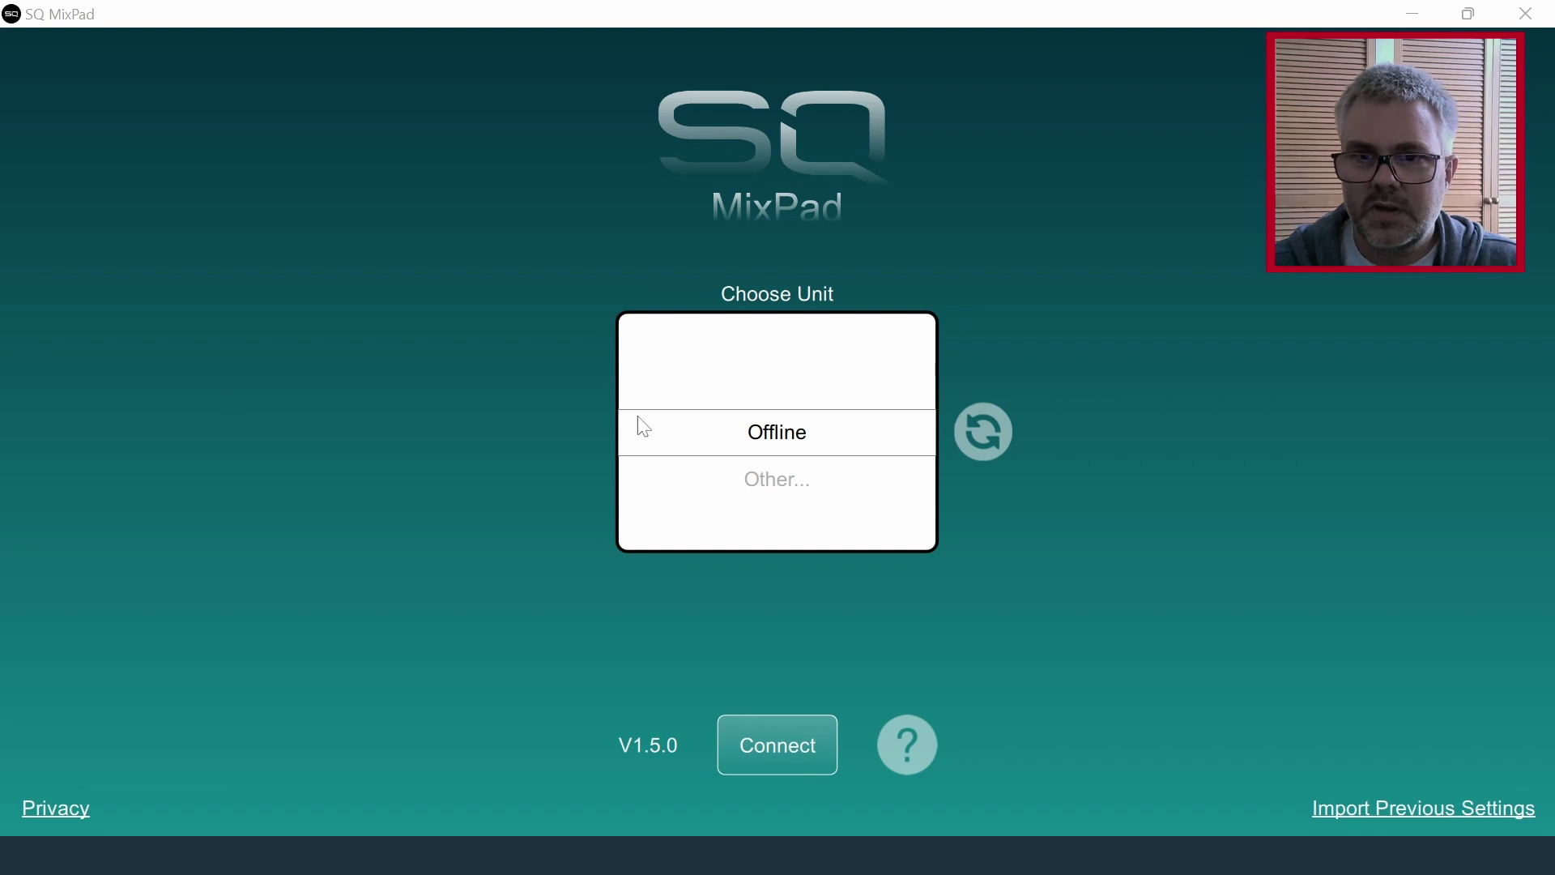
# Open the mixer in offline mode and recall the Main Services show from local storage.
pyautogui.click(830, 6)
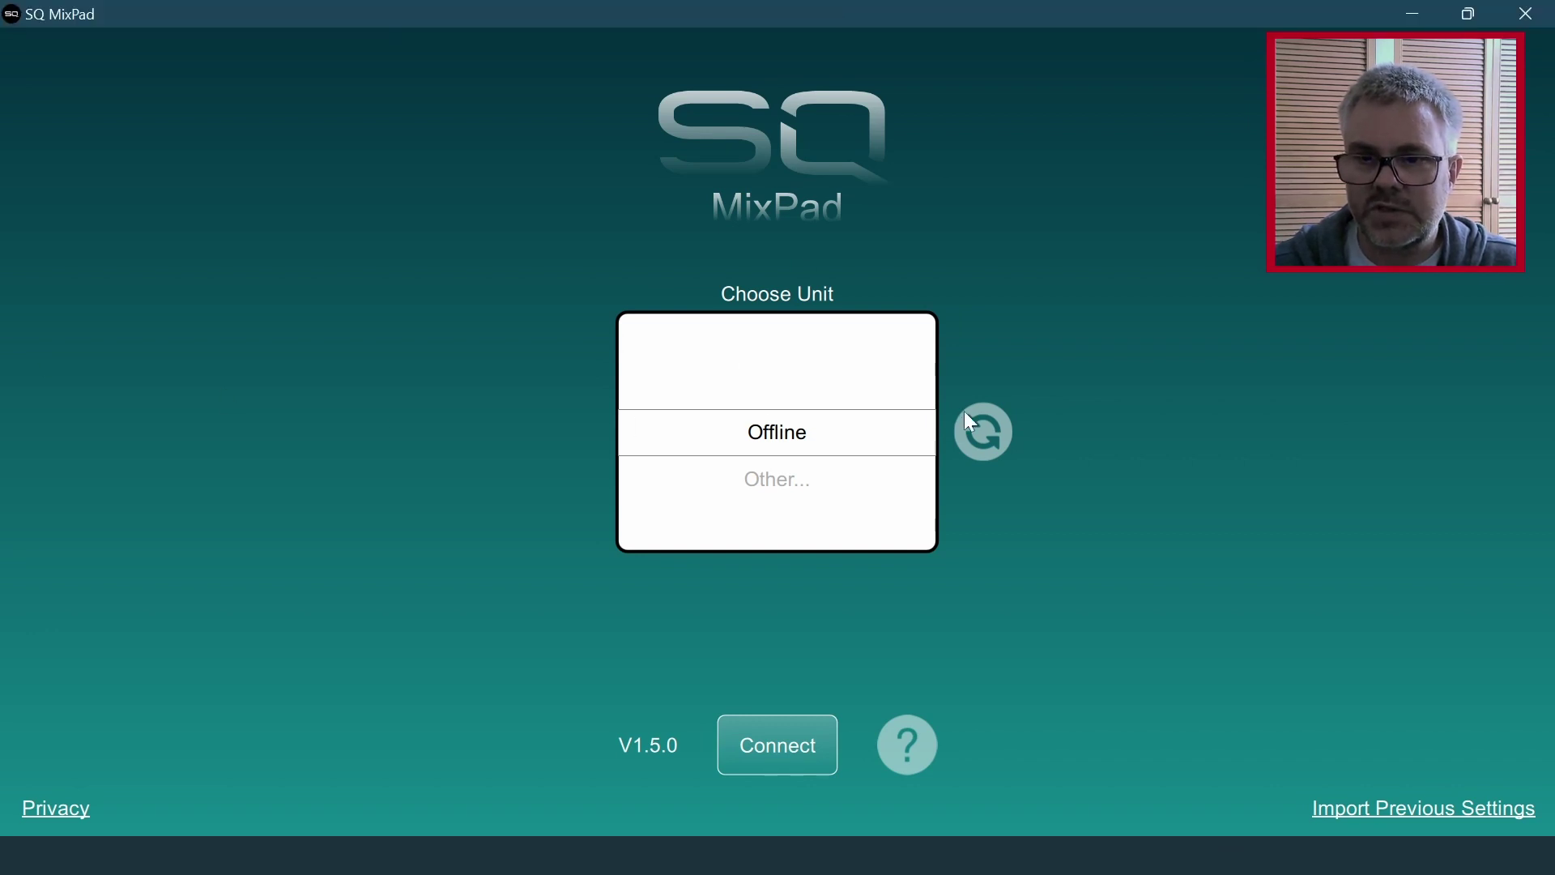
pyautogui.click(786, 753)
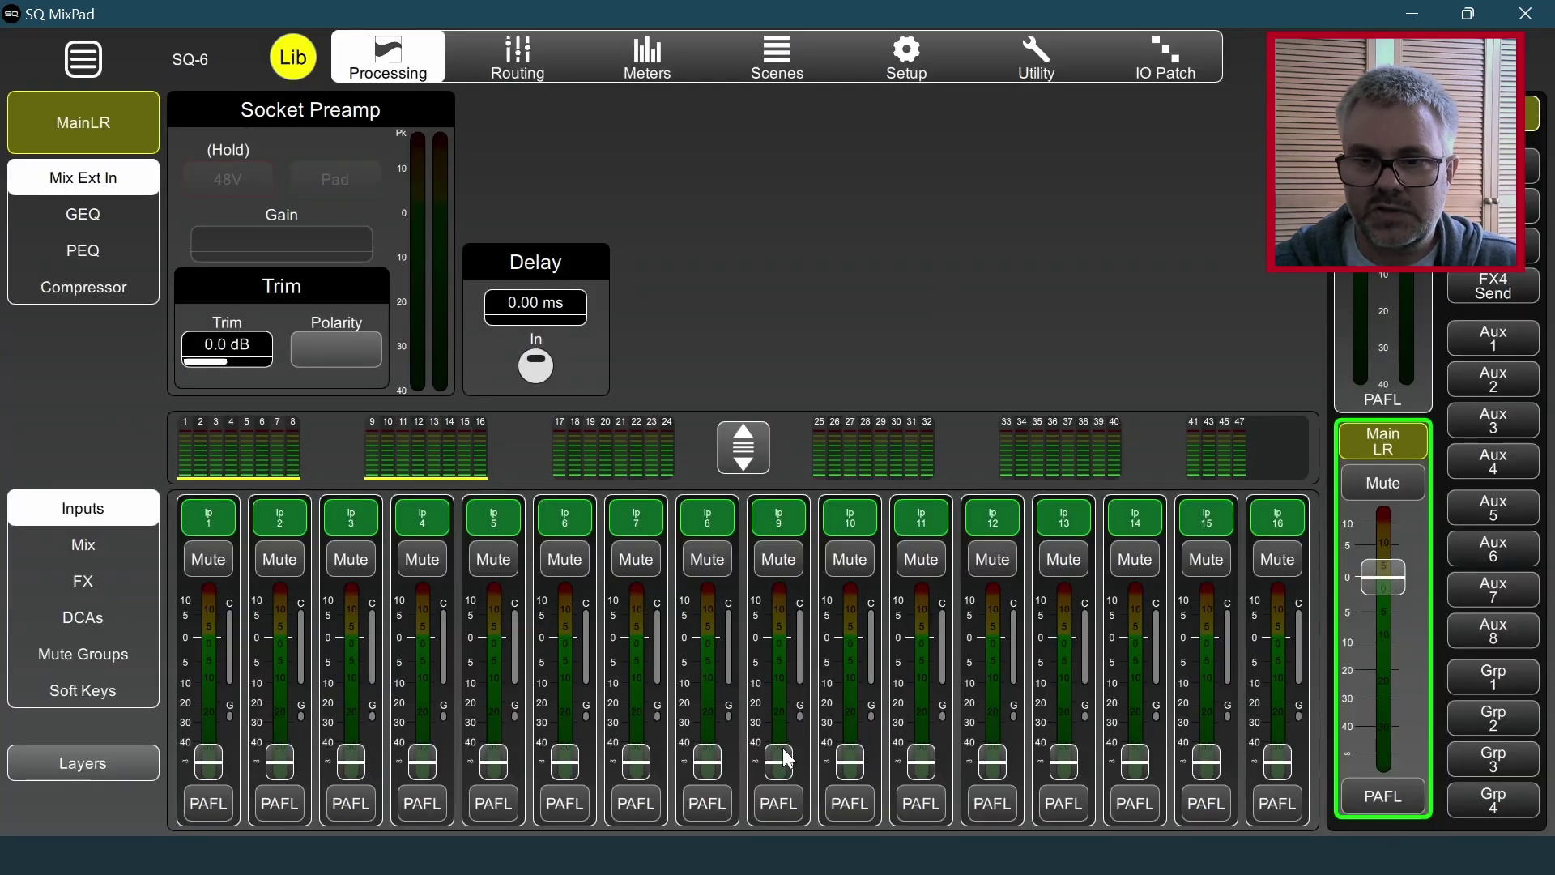
pyautogui.click(1038, 58)
pyautogui.click(1264, 168)
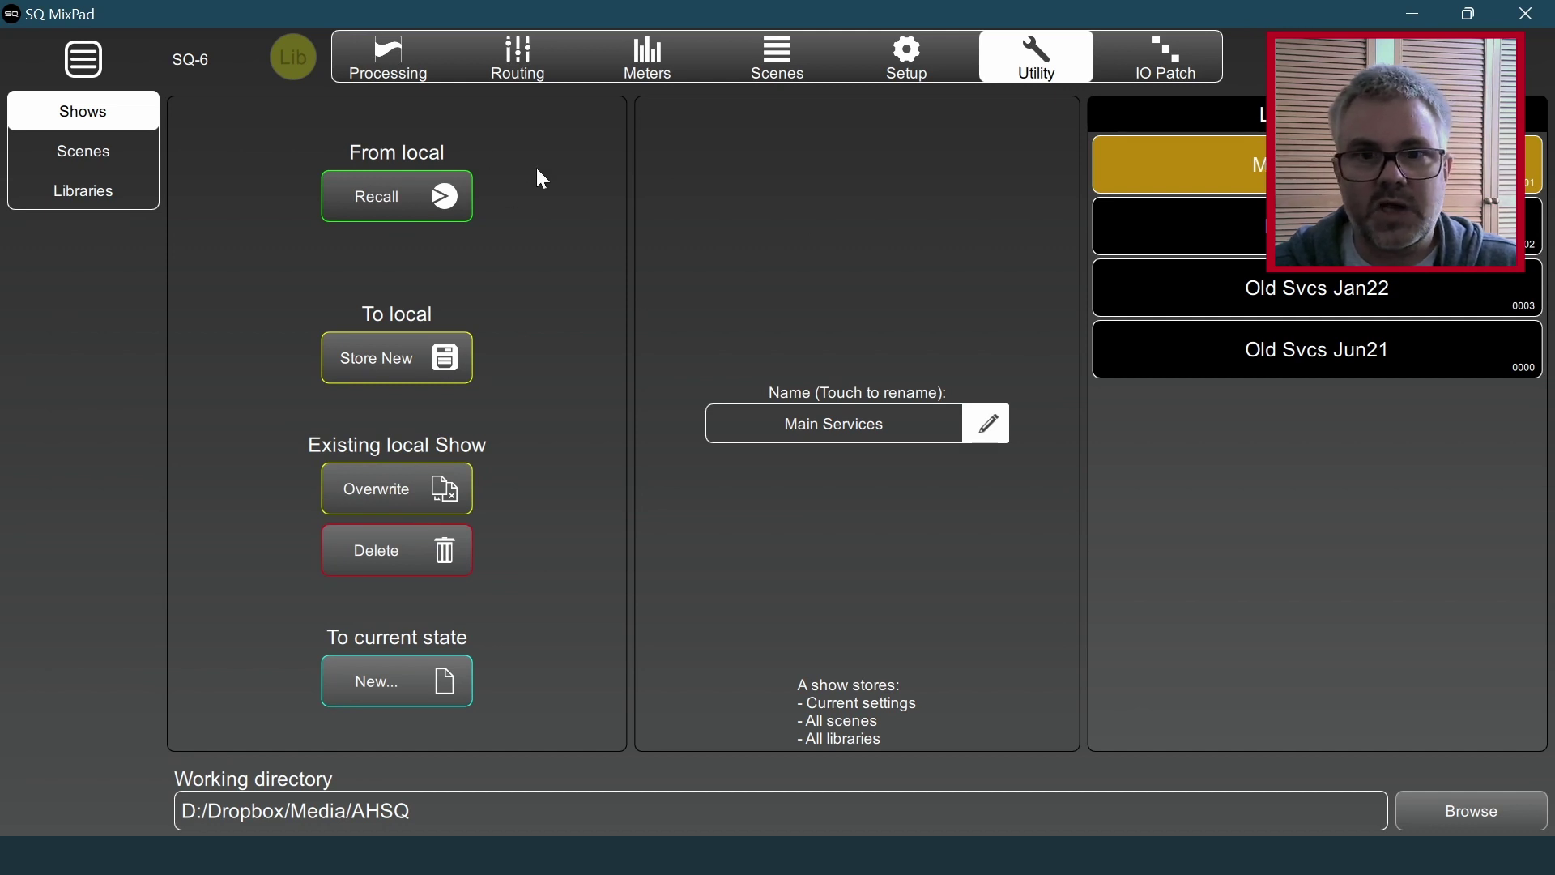
pyautogui.click(398, 198)
pyautogui.click(849, 488)
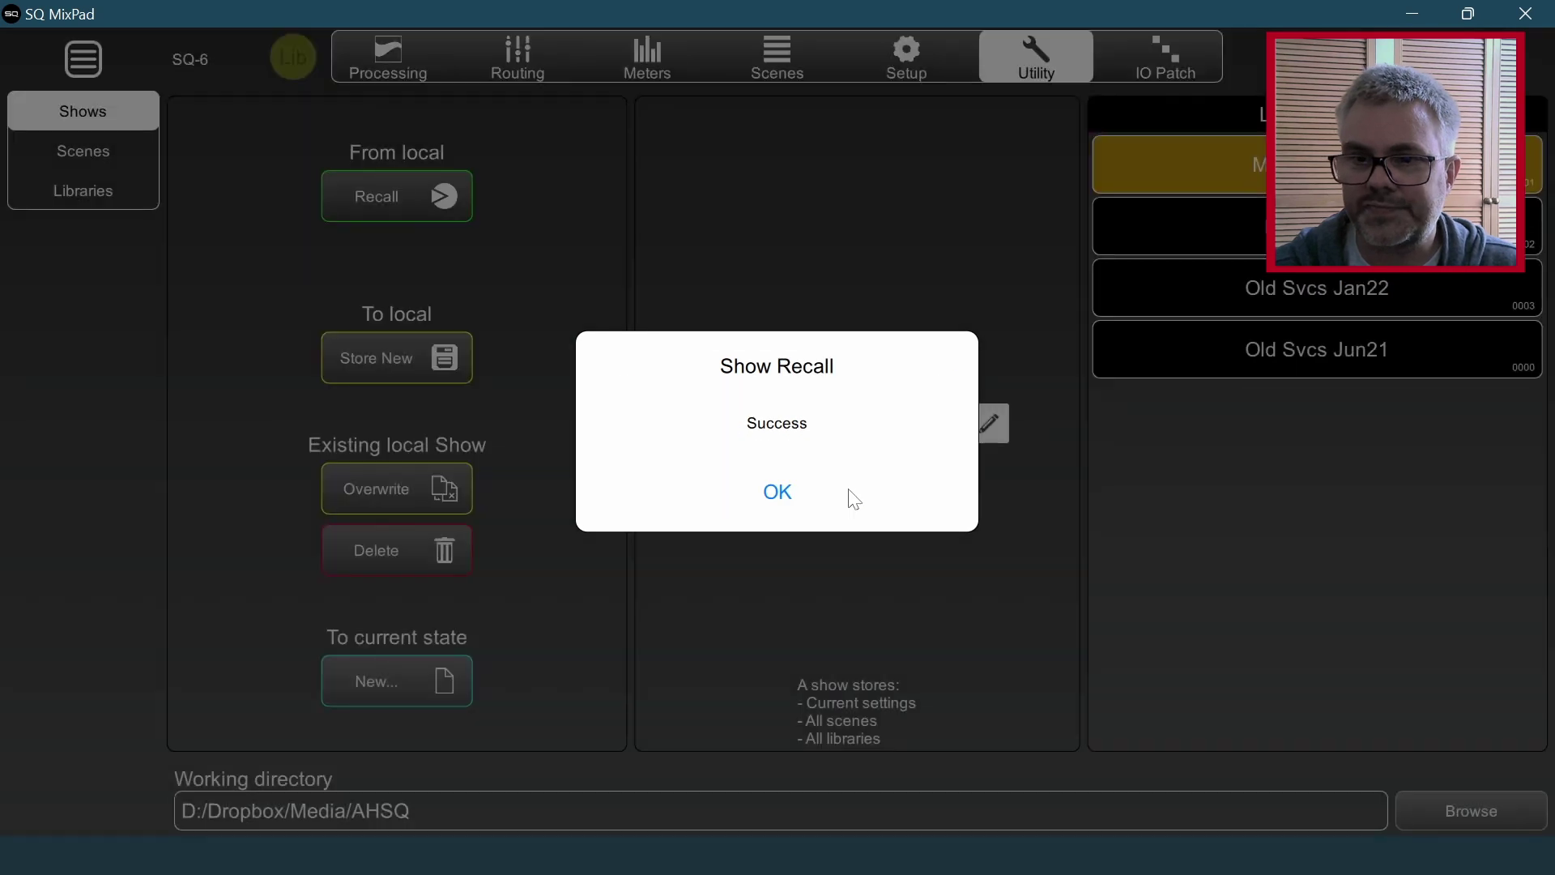
pyautogui.click(815, 493)
# Recall scene 6 from the scene list.
pyautogui.click(776, 58)
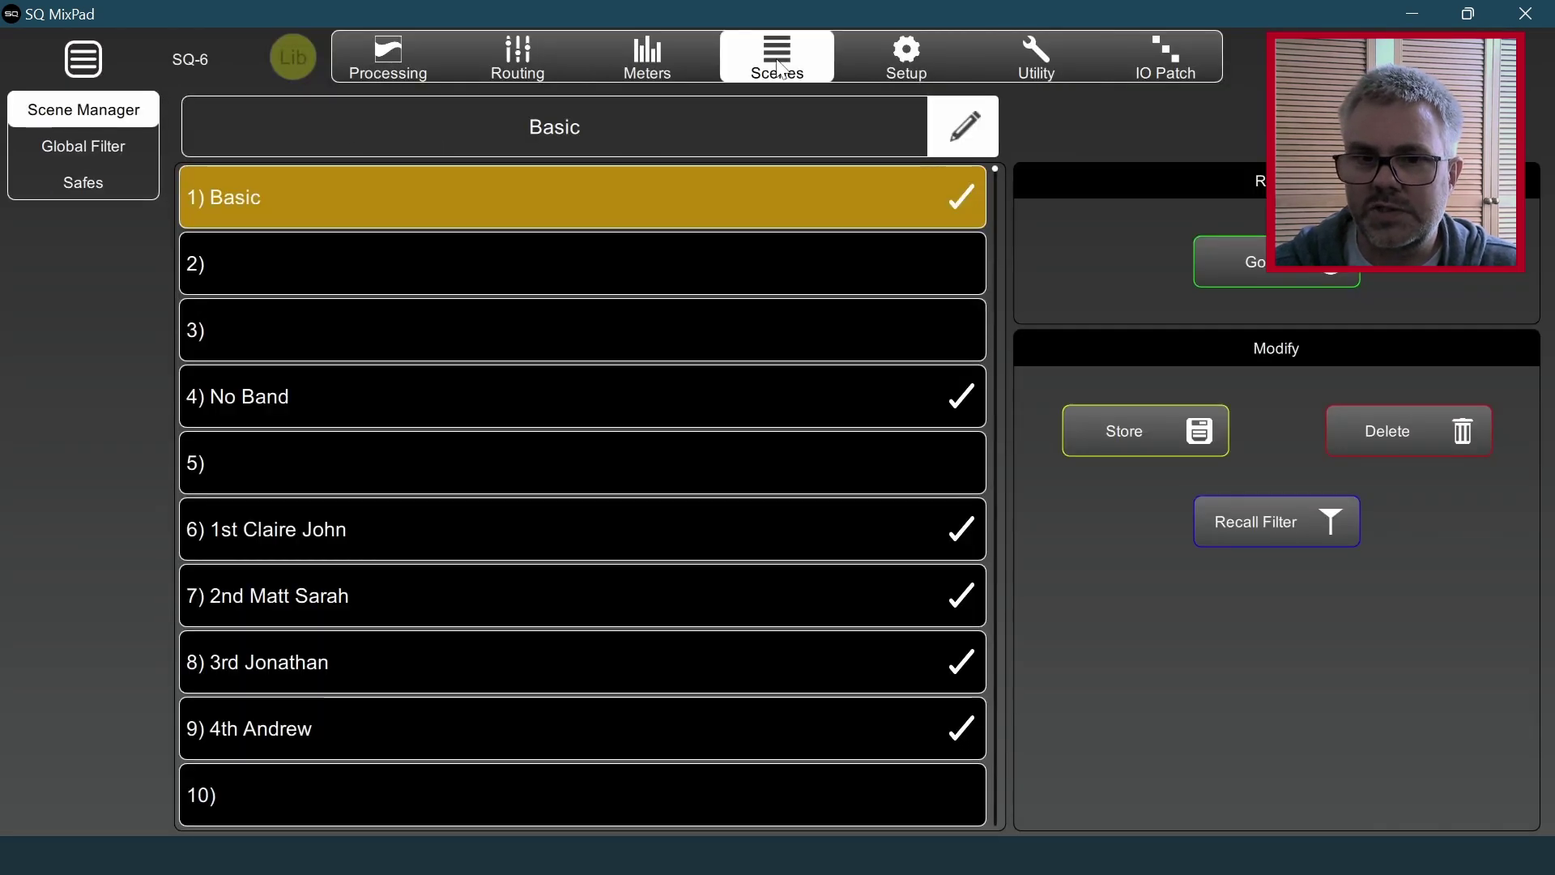
pyautogui.click(303, 554)
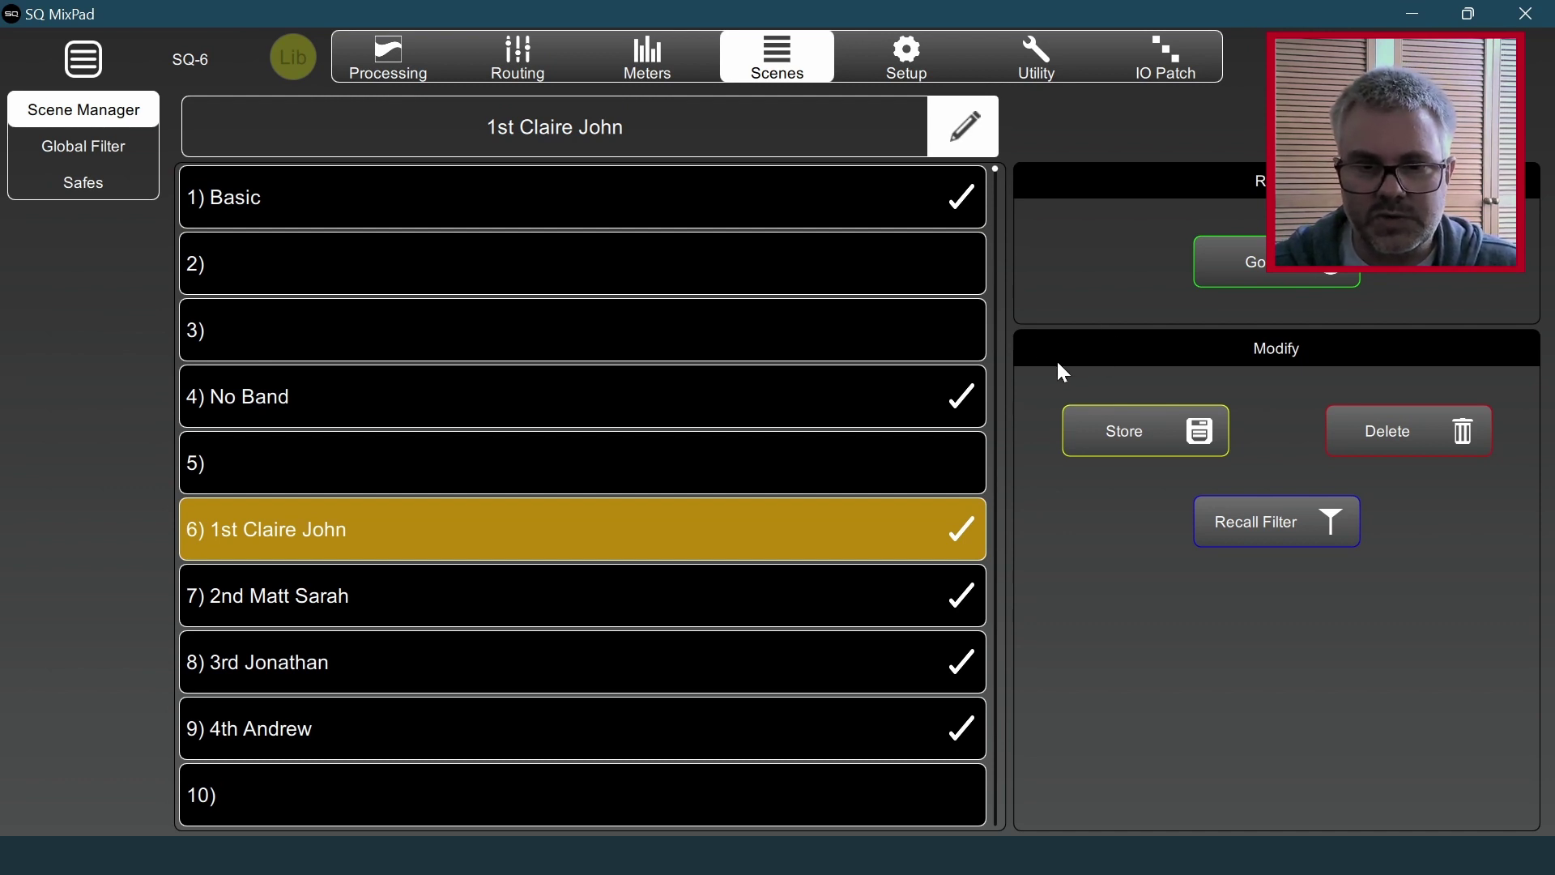
pyautogui.click(1243, 271)
pyautogui.click(898, 487)
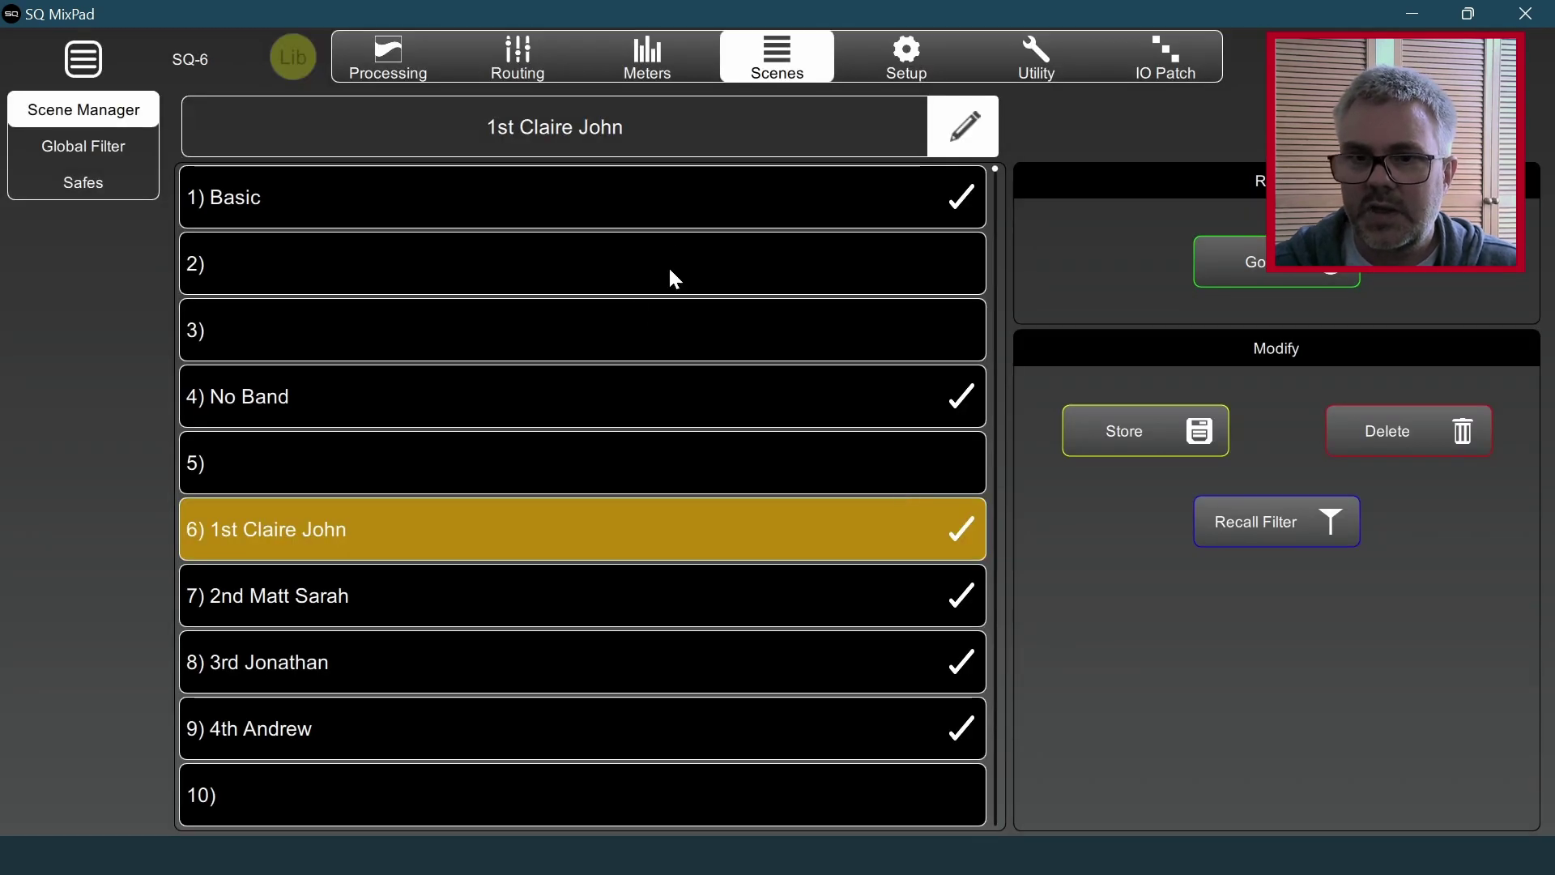
# Bring up the custom Layer A channel strips in the processing view.
pyautogui.click(396, 61)
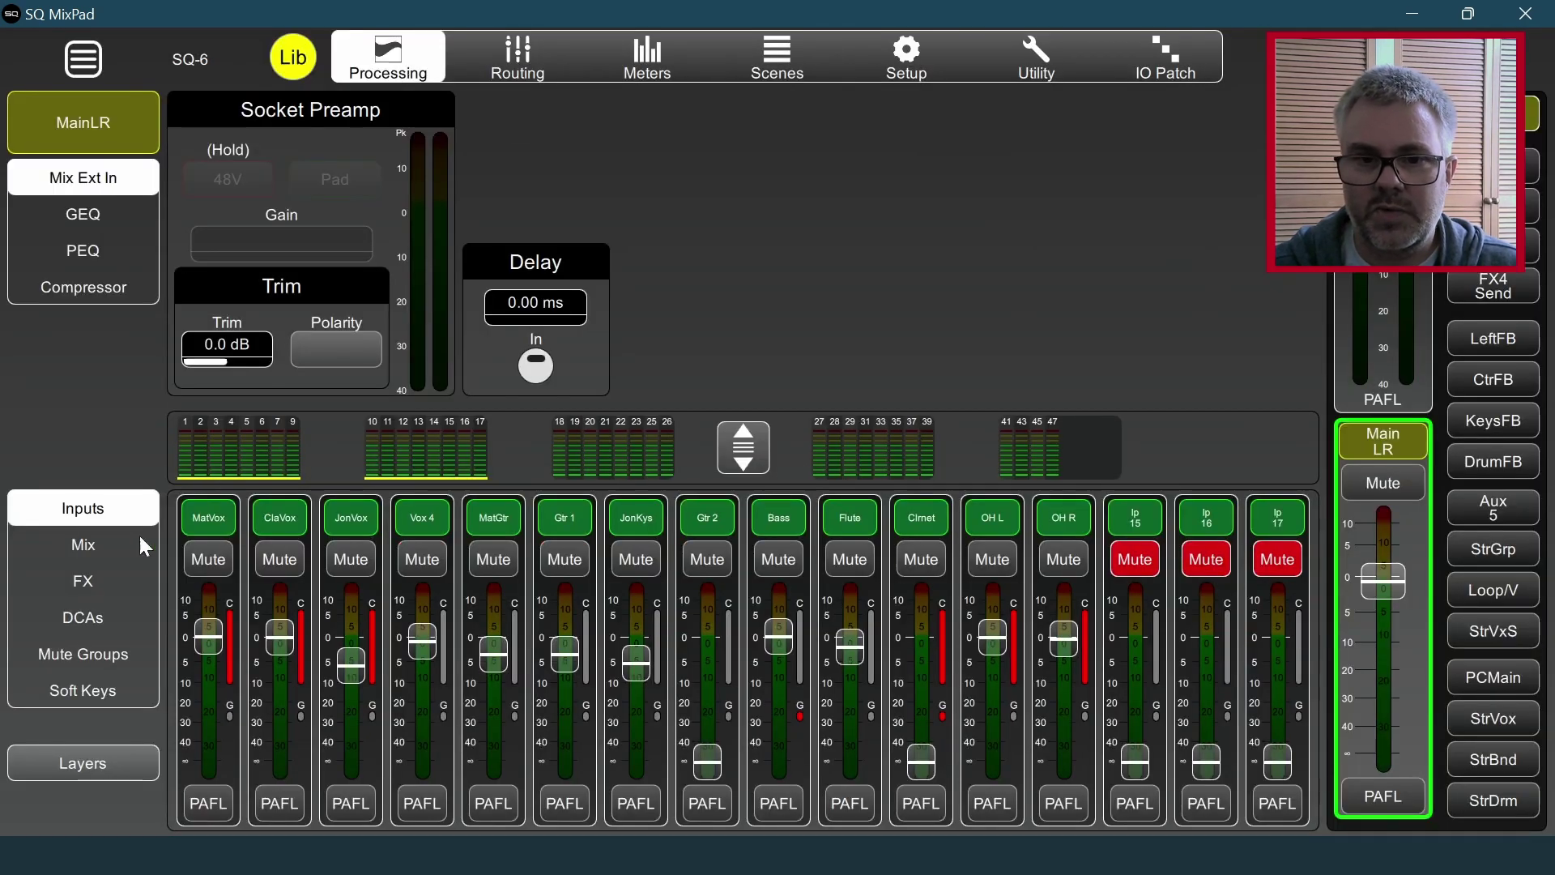
pyautogui.click(76, 757)
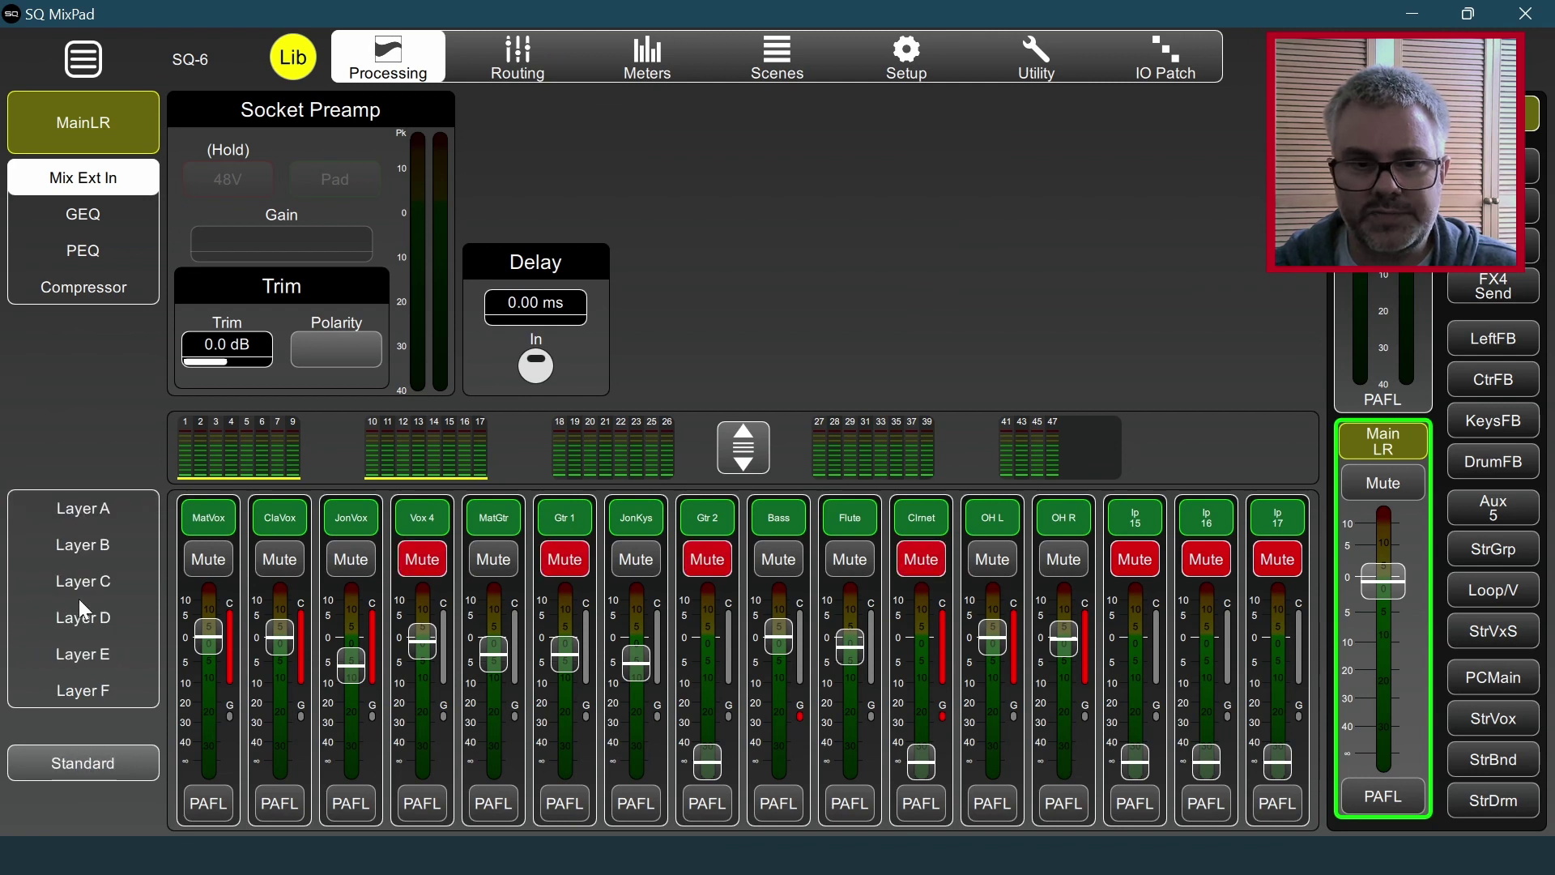
pyautogui.click(94, 520)
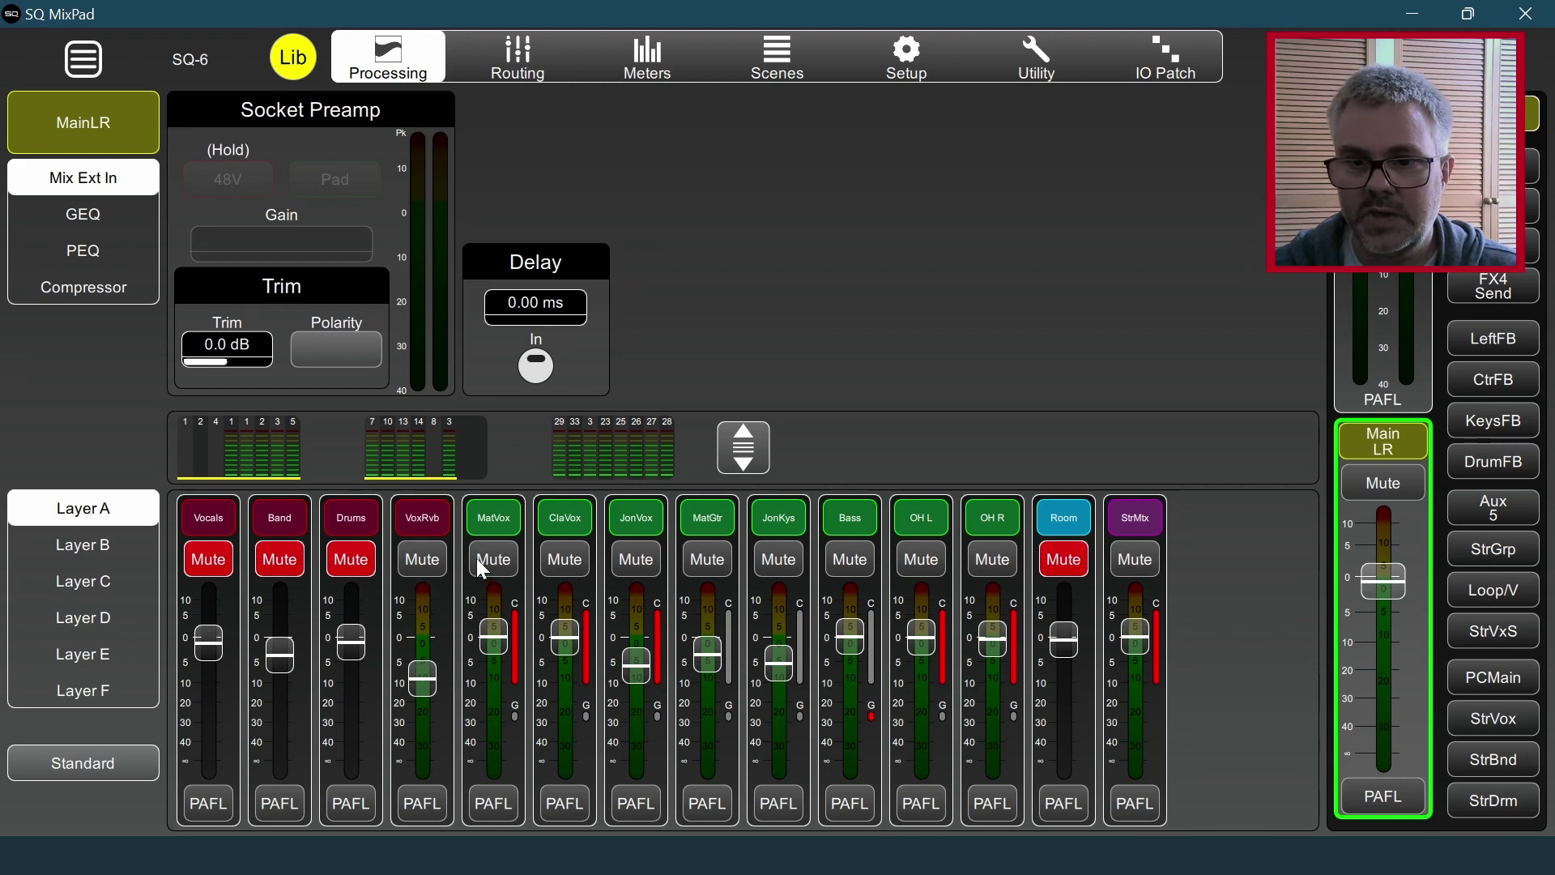
# Examine the preamp settings of the Layer A input channels from MatVox through JonKys in the expanded channel view.
pyautogui.click(496, 521)
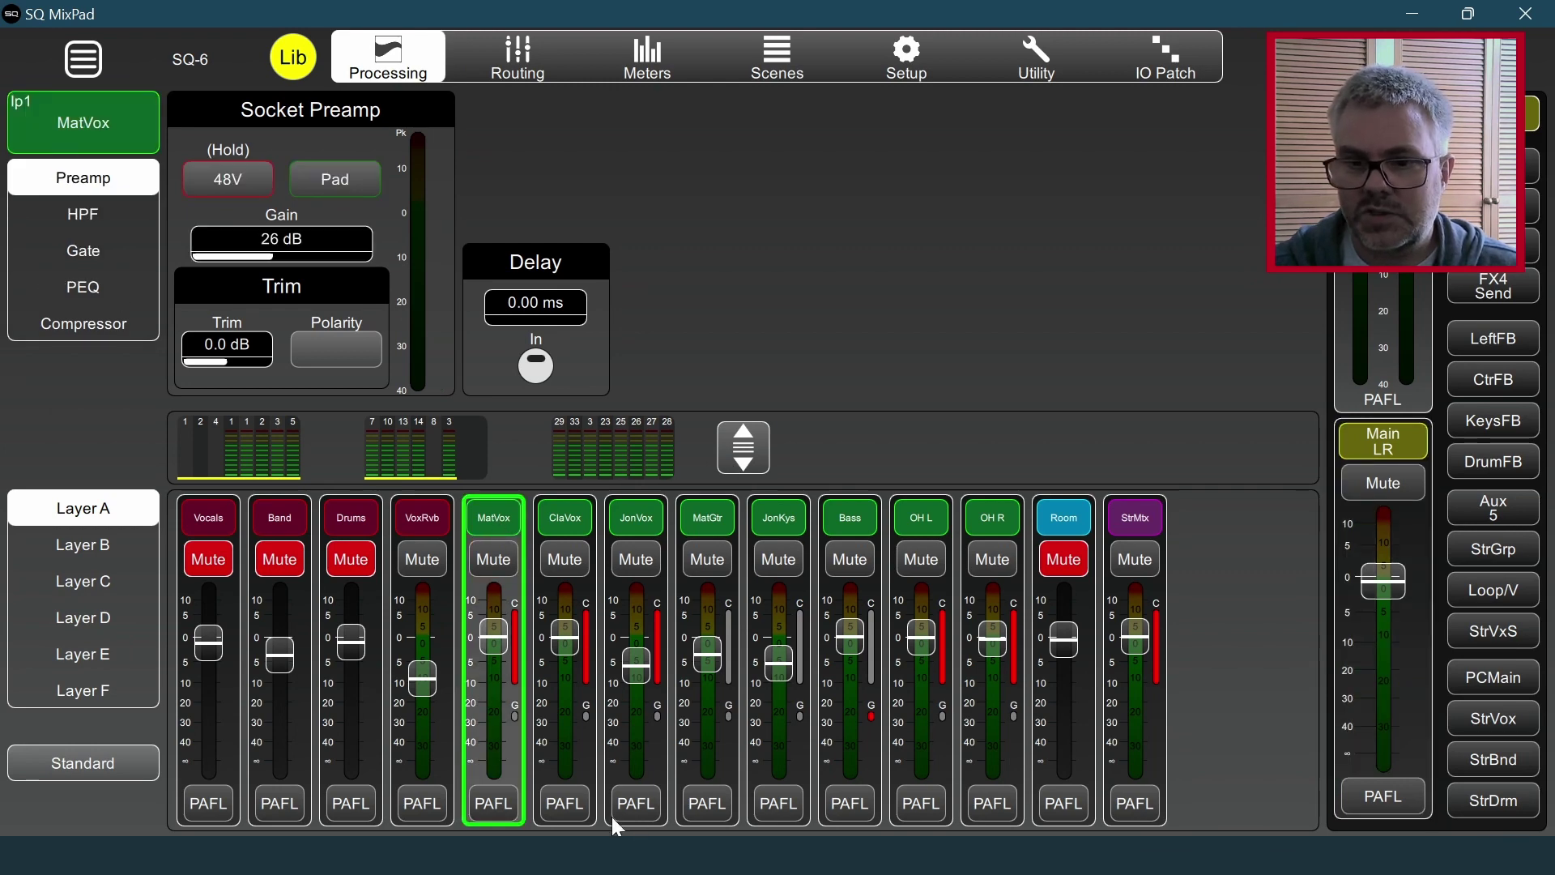
pyautogui.click(743, 448)
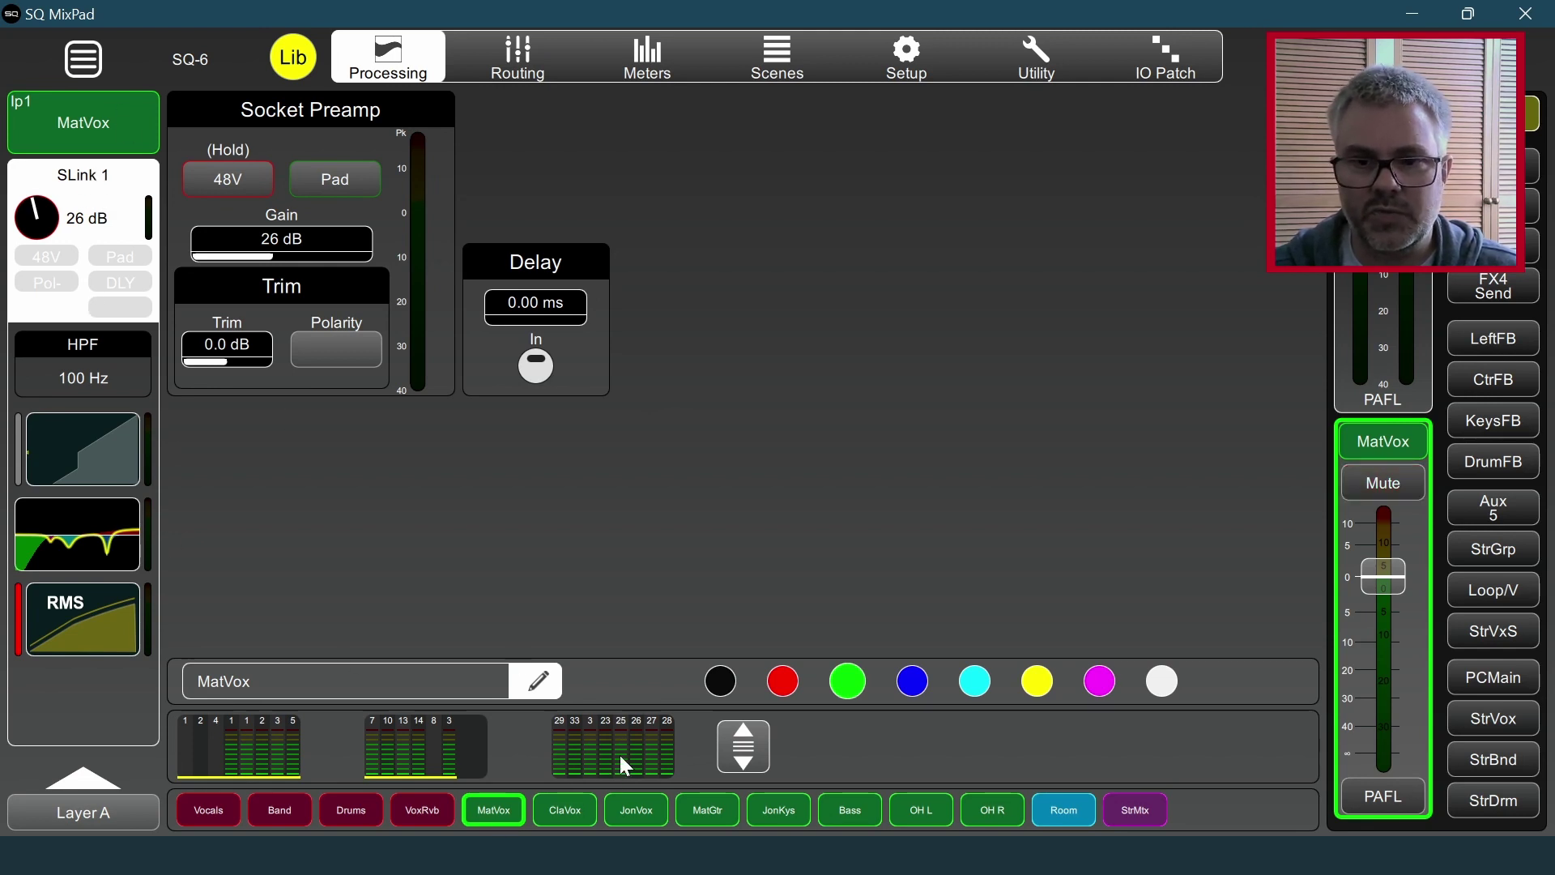
pyautogui.click(590, 810)
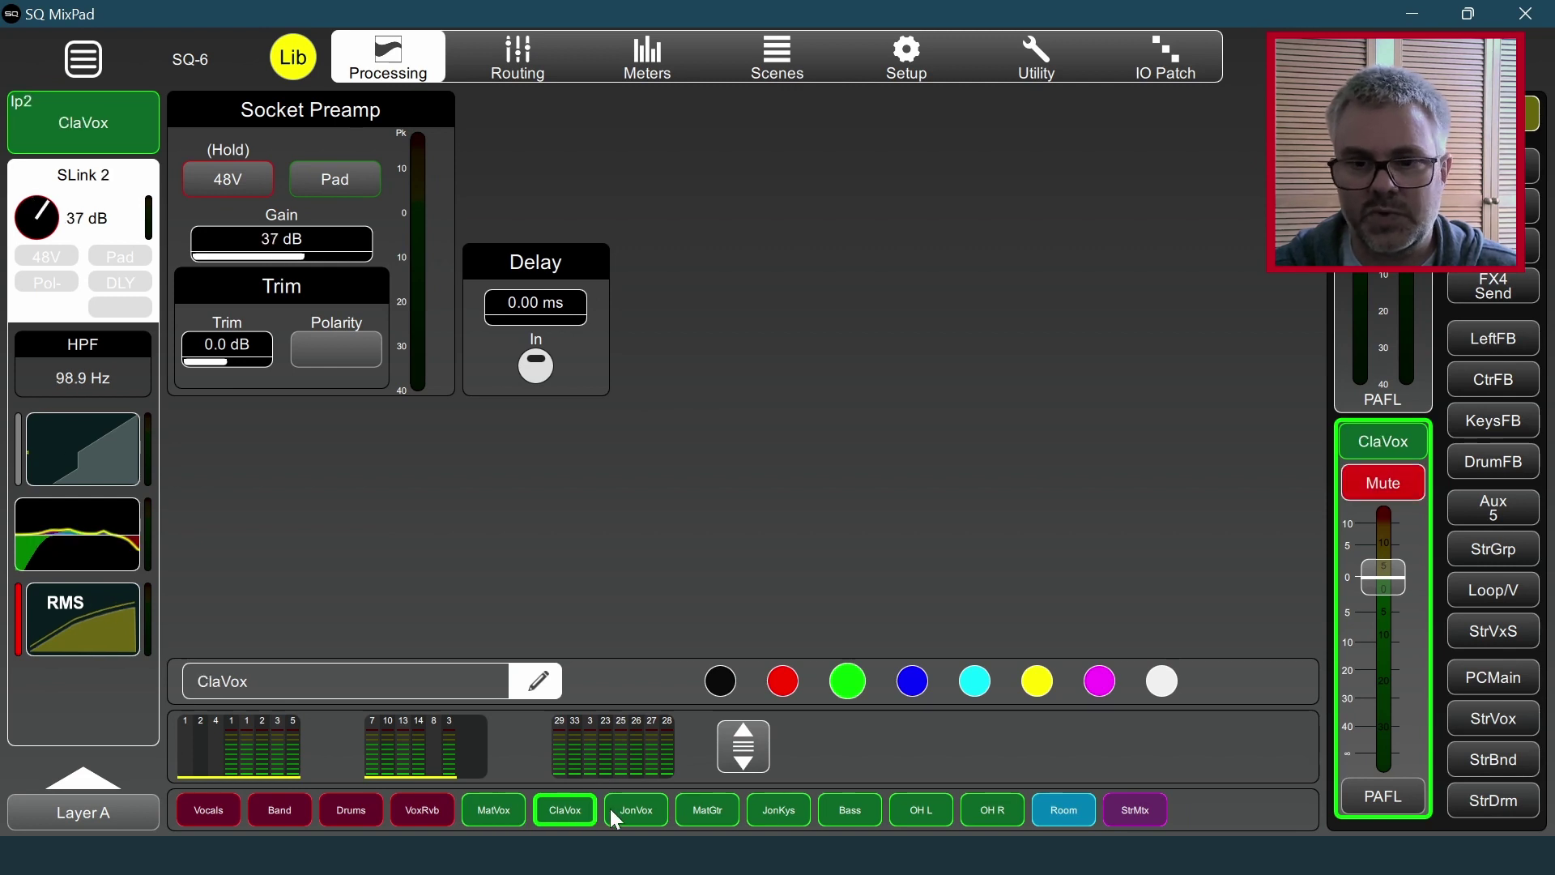
pyautogui.click(648, 809)
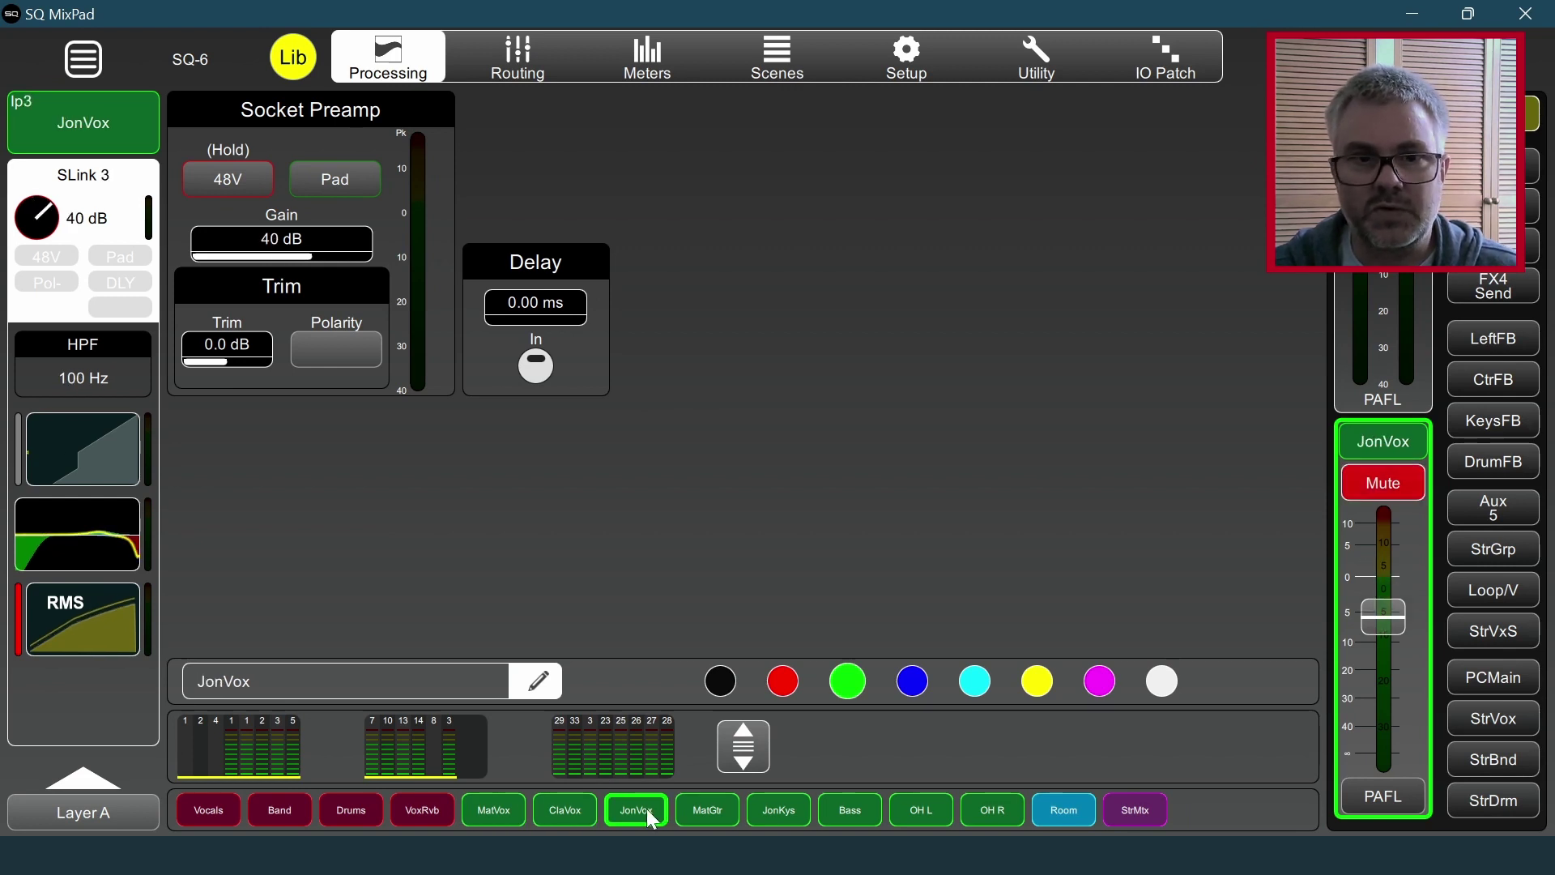
pyautogui.click(702, 824)
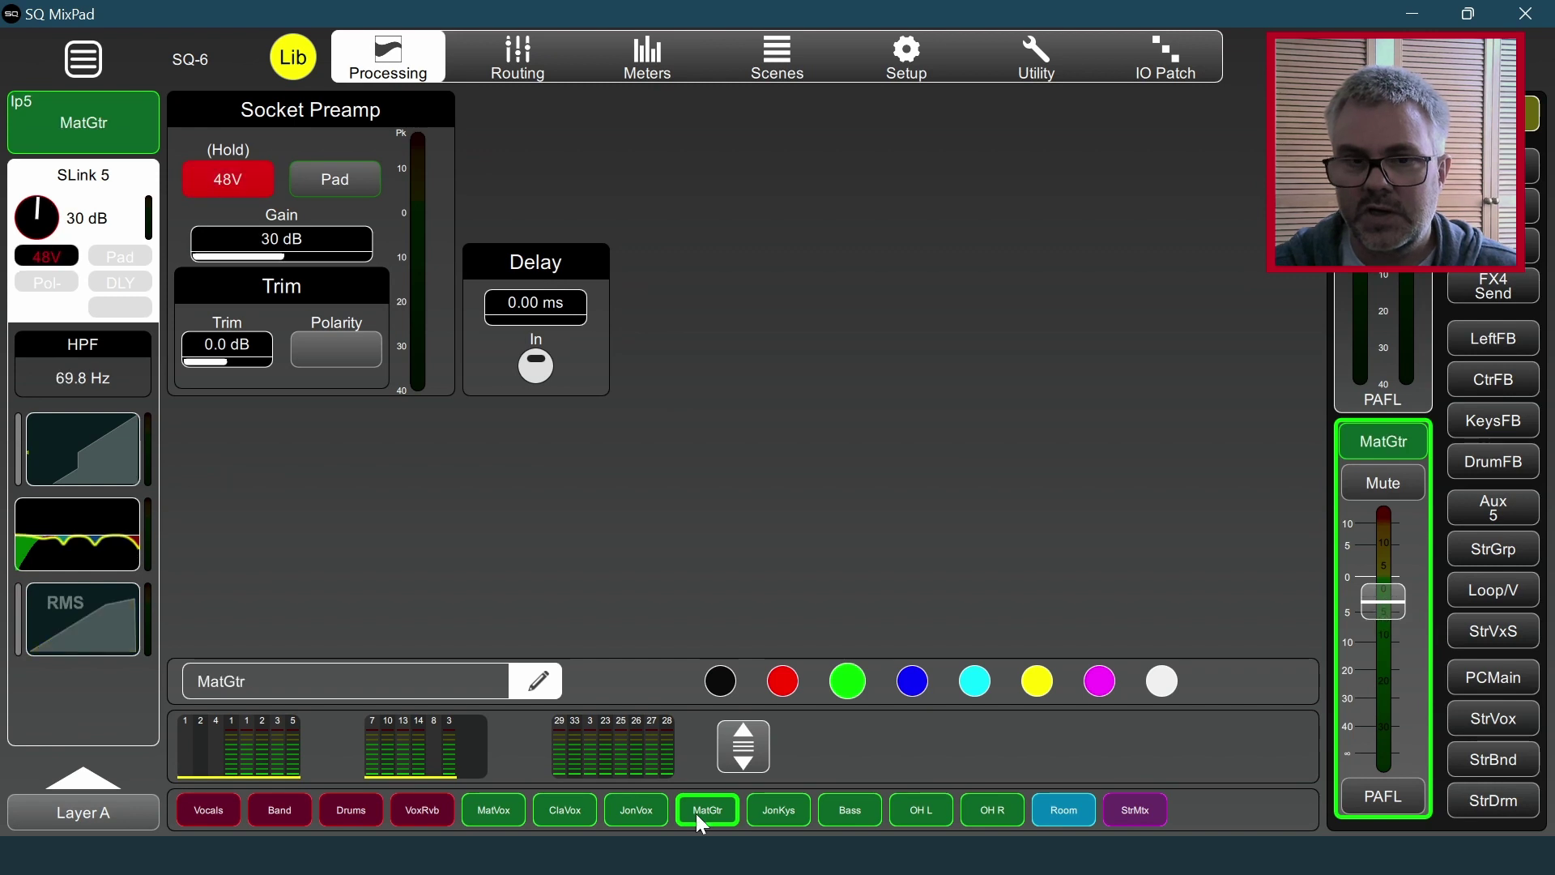
pyautogui.click(763, 813)
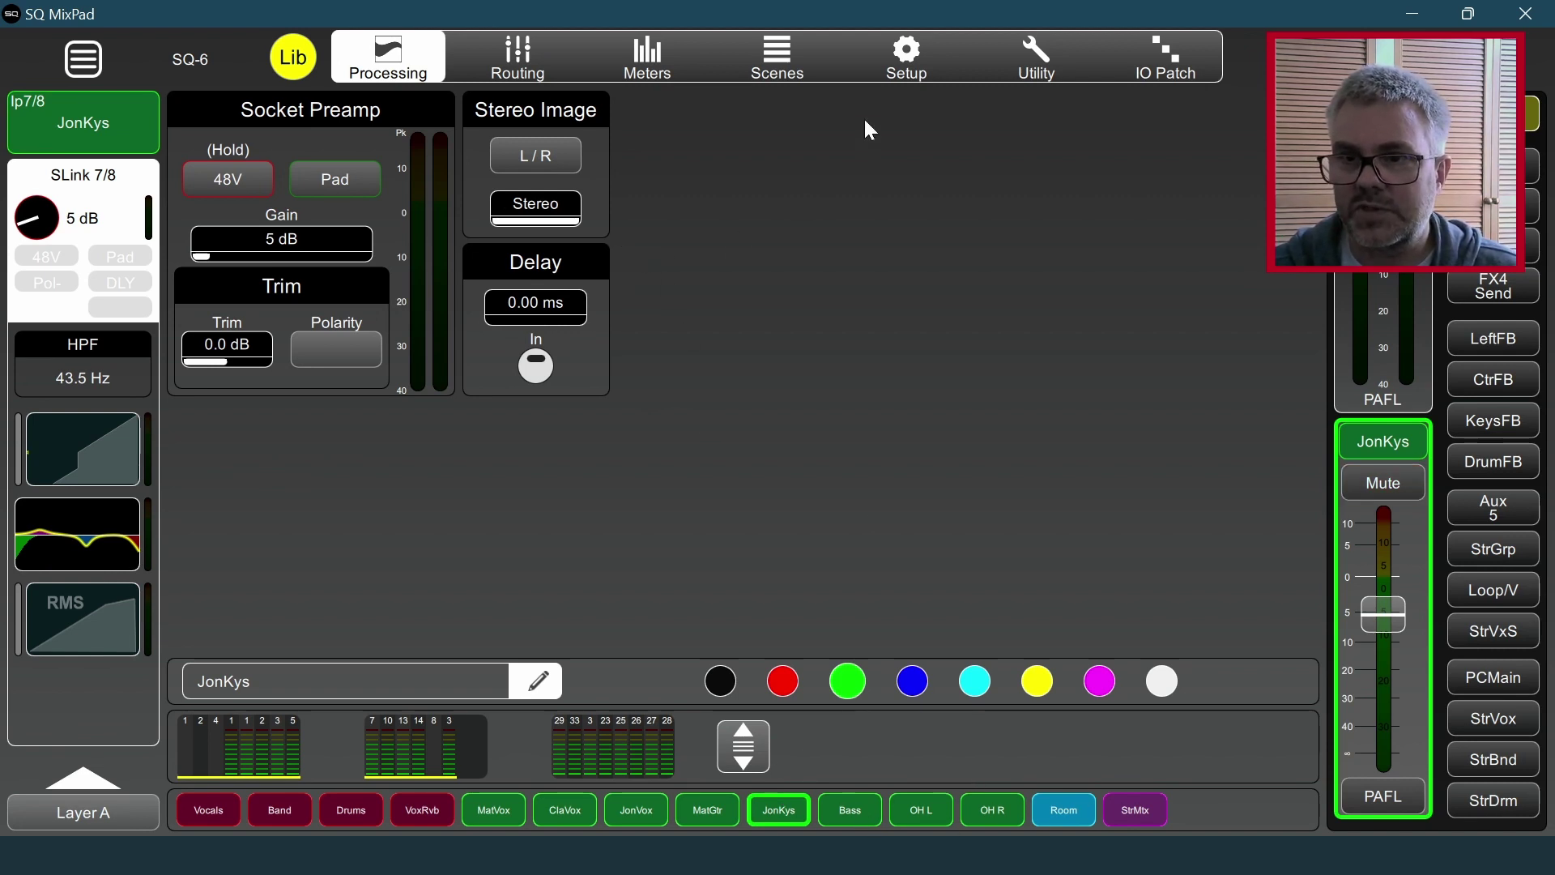
# Examine how the mix outputs are patched to the local output sockets and to the USB channels.
pyautogui.click(1181, 52)
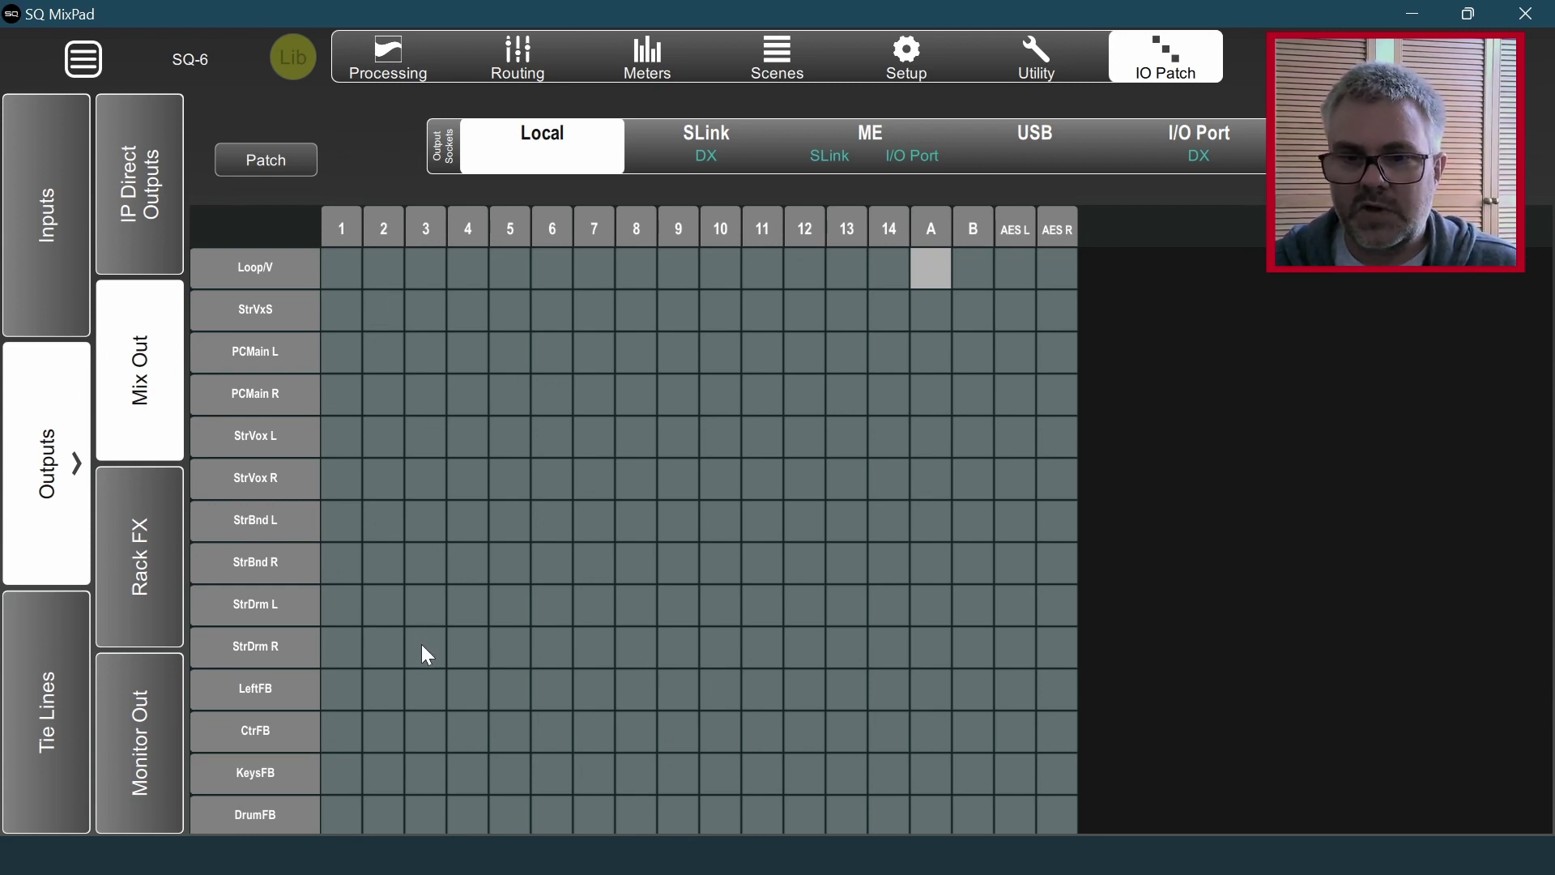
pyautogui.moveTo(423, 648); pyautogui.dragTo(625, 382)
pyautogui.moveTo(510, 732); pyautogui.dragTo(728, 466)
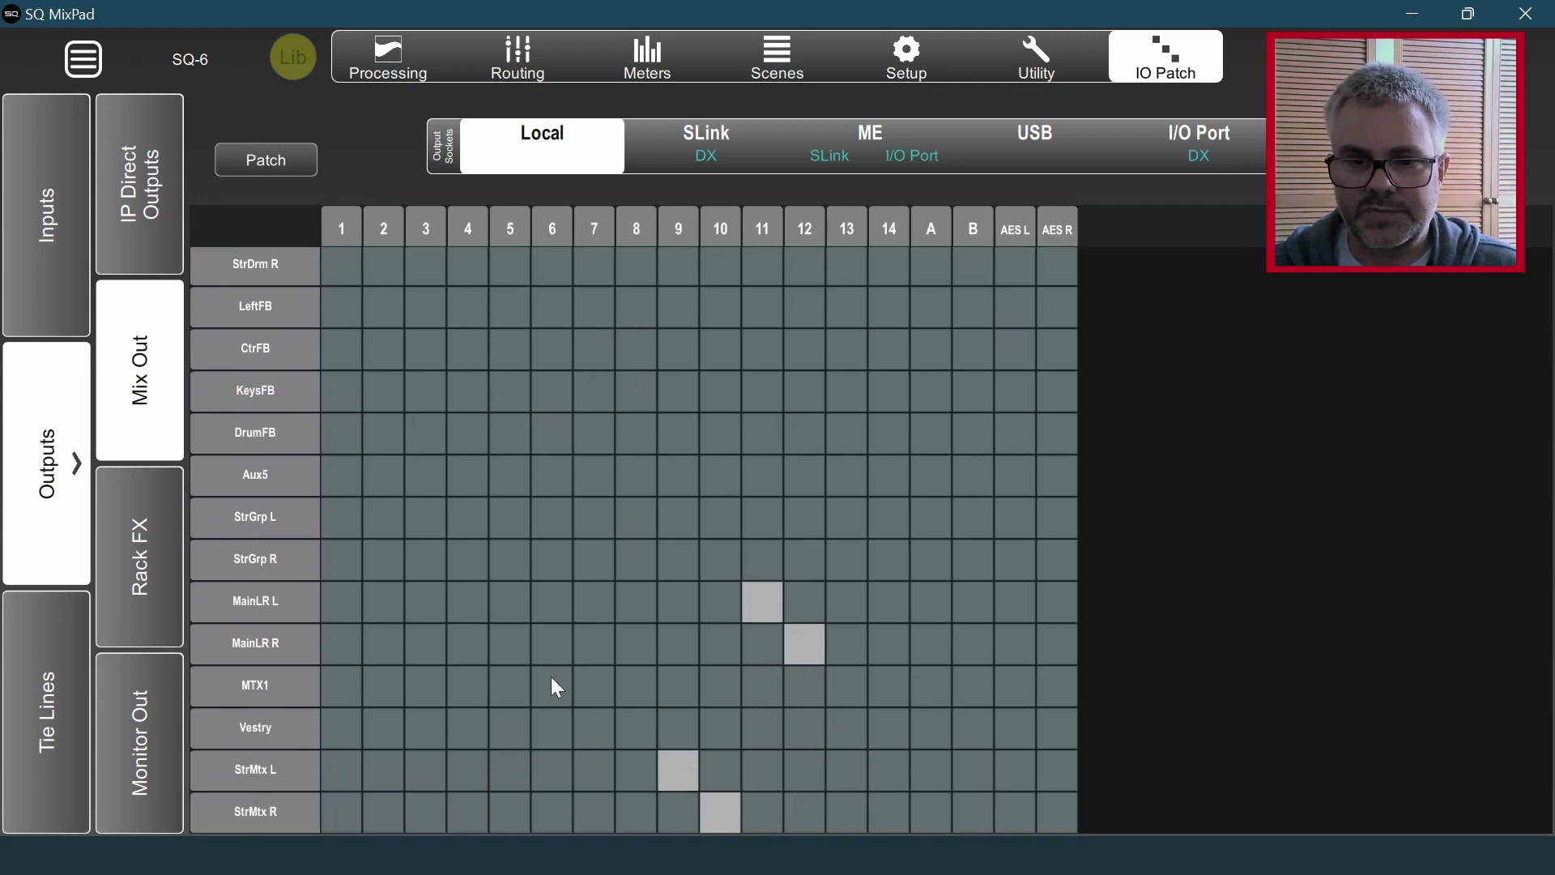
pyautogui.click(1073, 141)
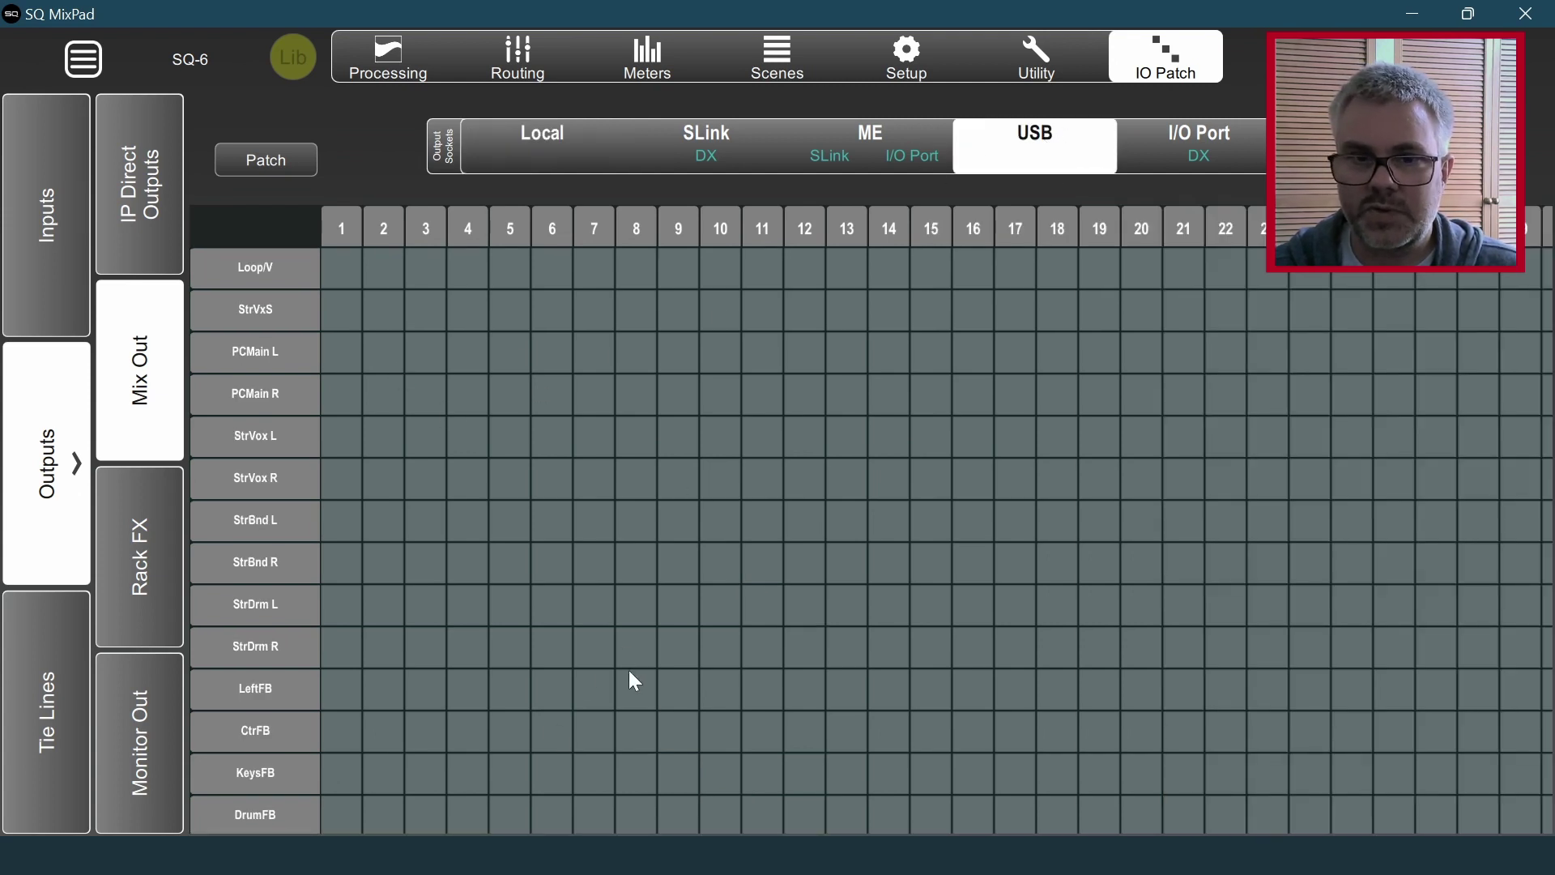
pyautogui.scroll(-5, 635, 681)
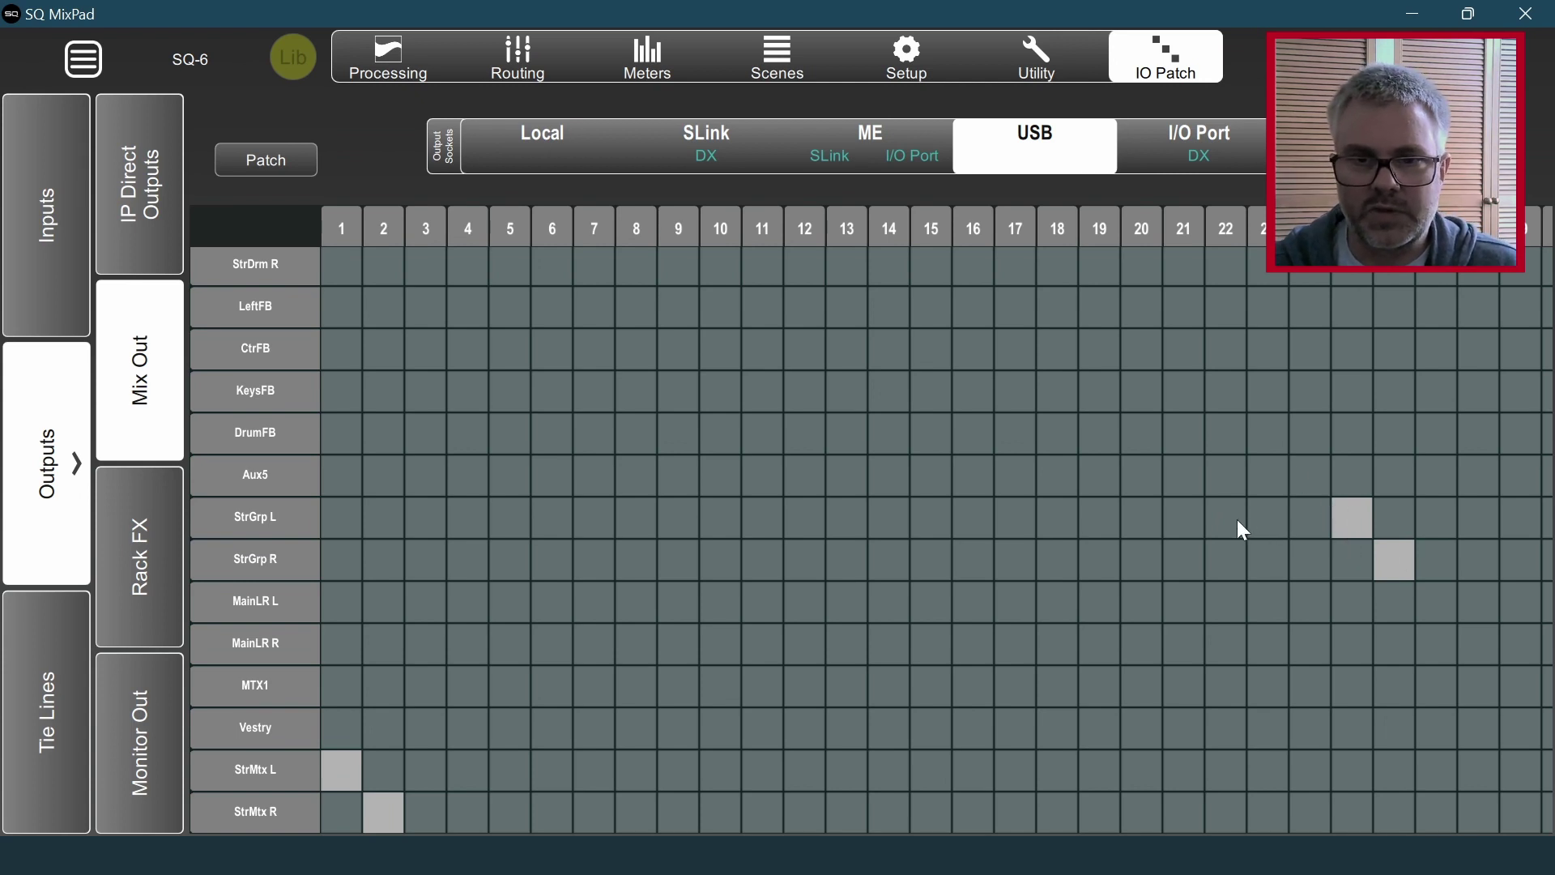
# Examine the tie lines from the SLink inputs to USB and compare them with the JonKys channel's input socket.
pyautogui.click(38, 702)
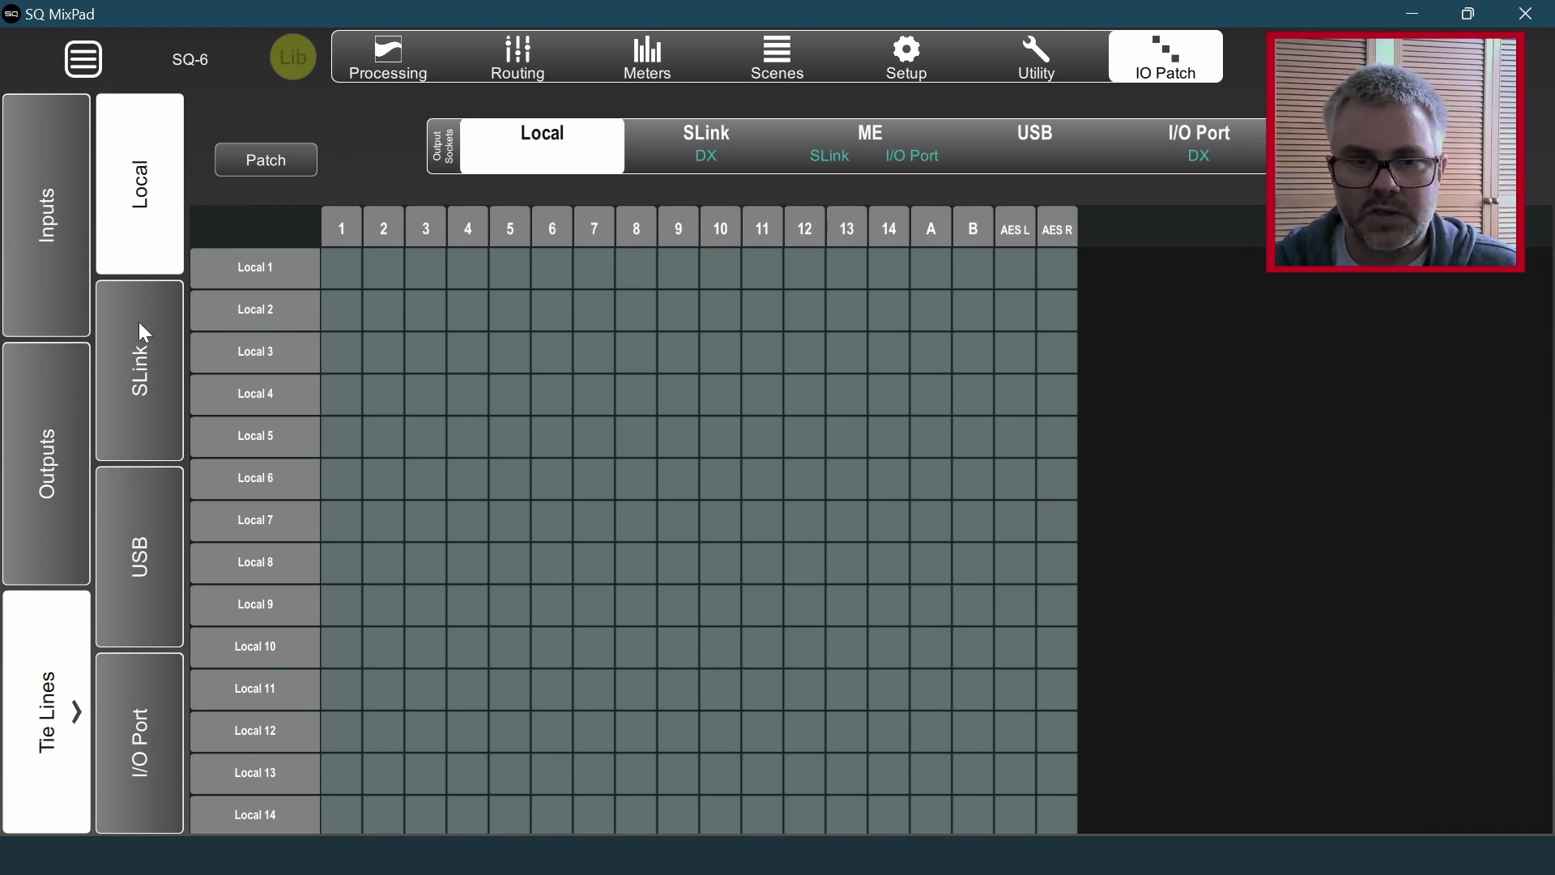
pyautogui.click(140, 397)
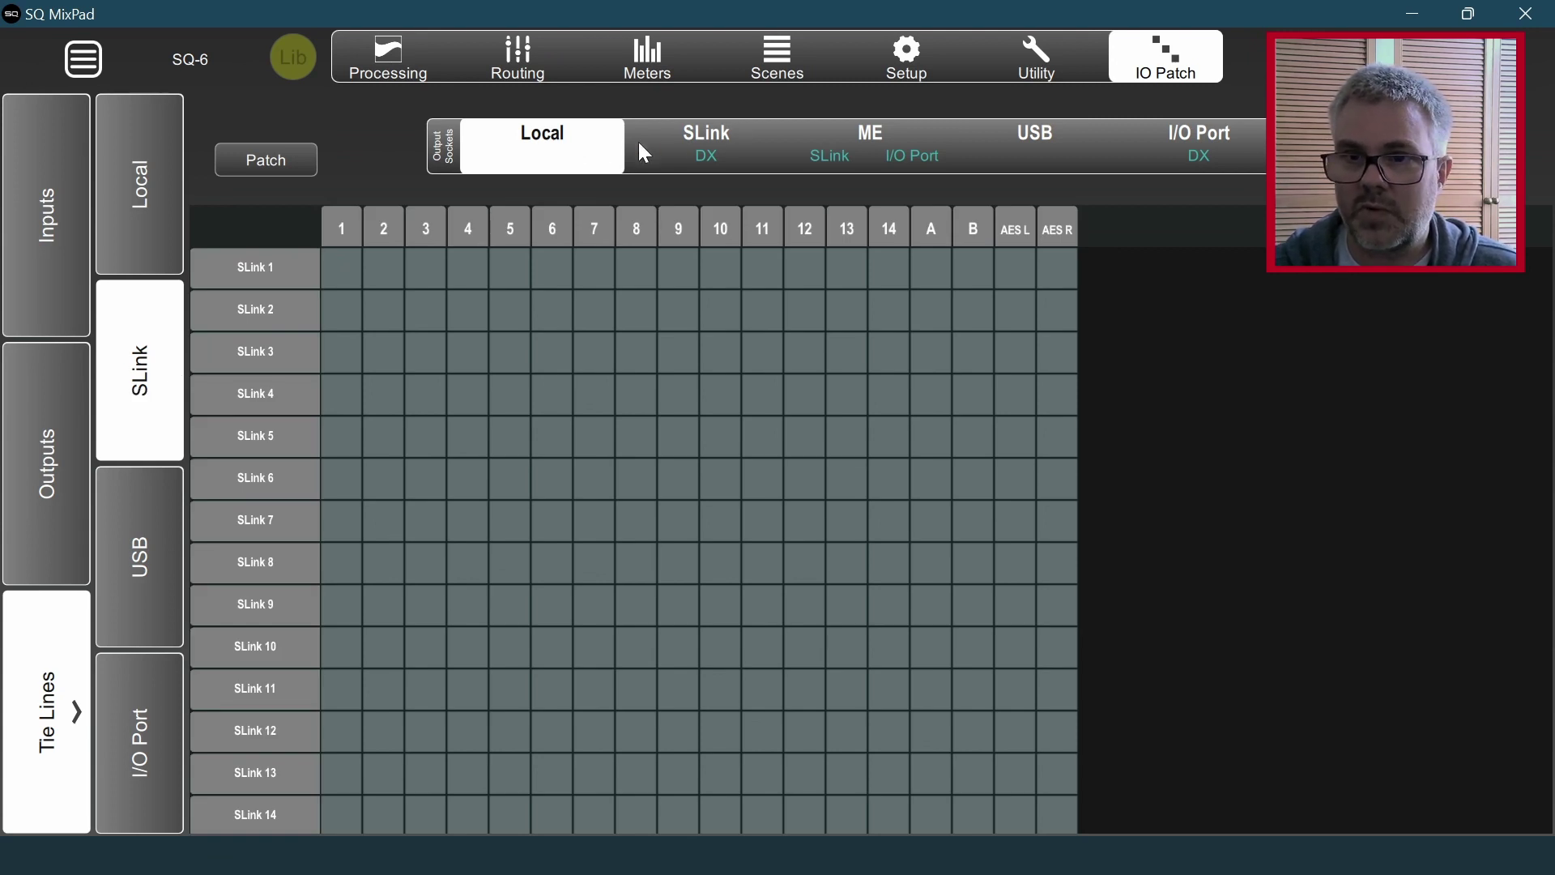
pyautogui.click(1042, 139)
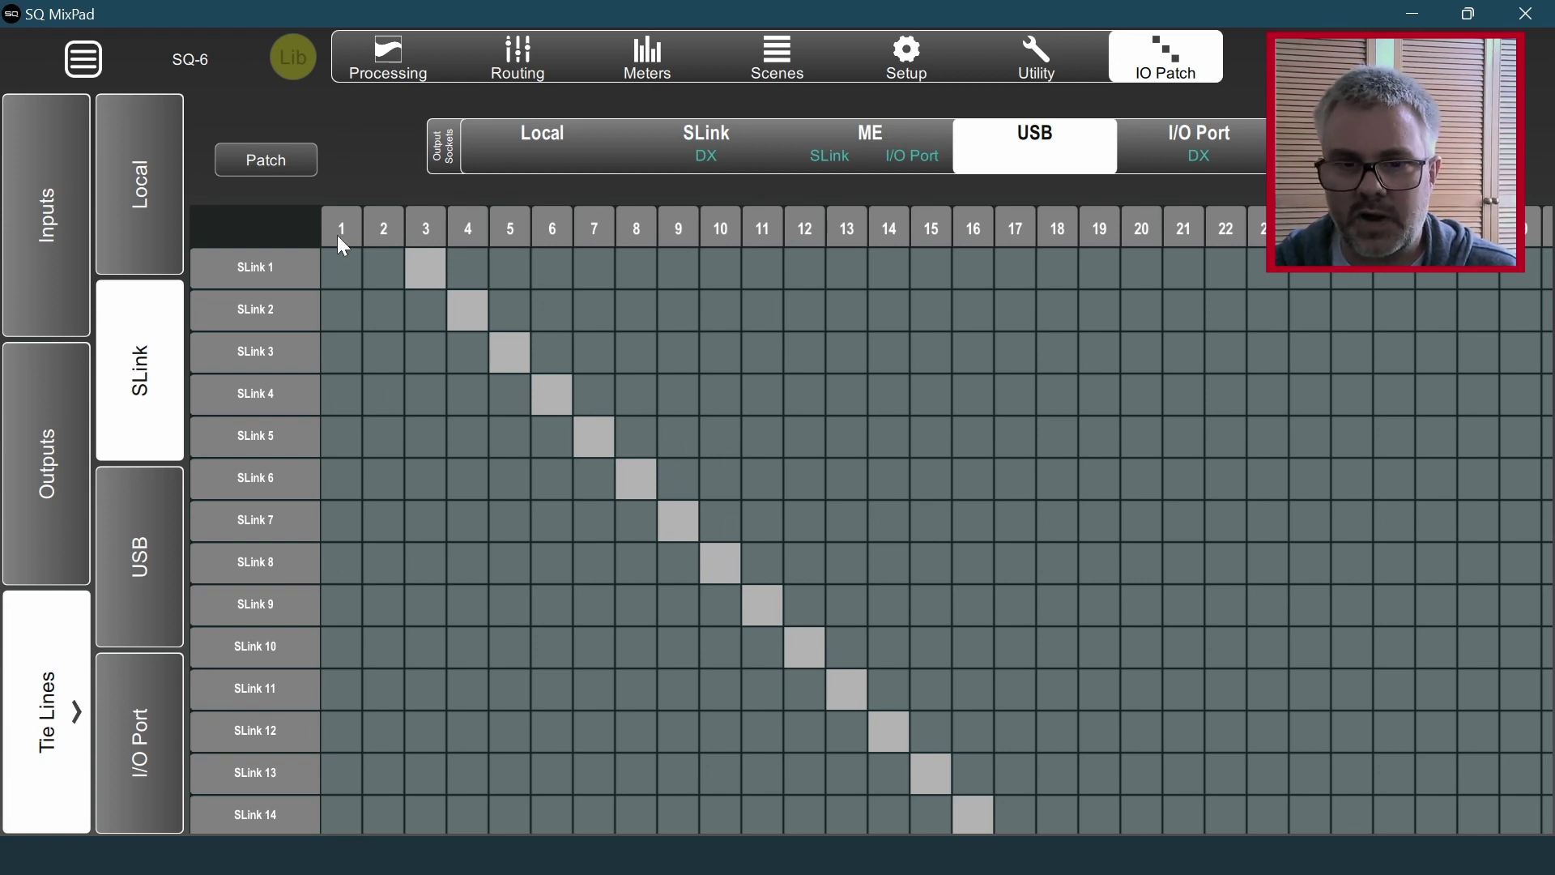
pyautogui.click(379, 65)
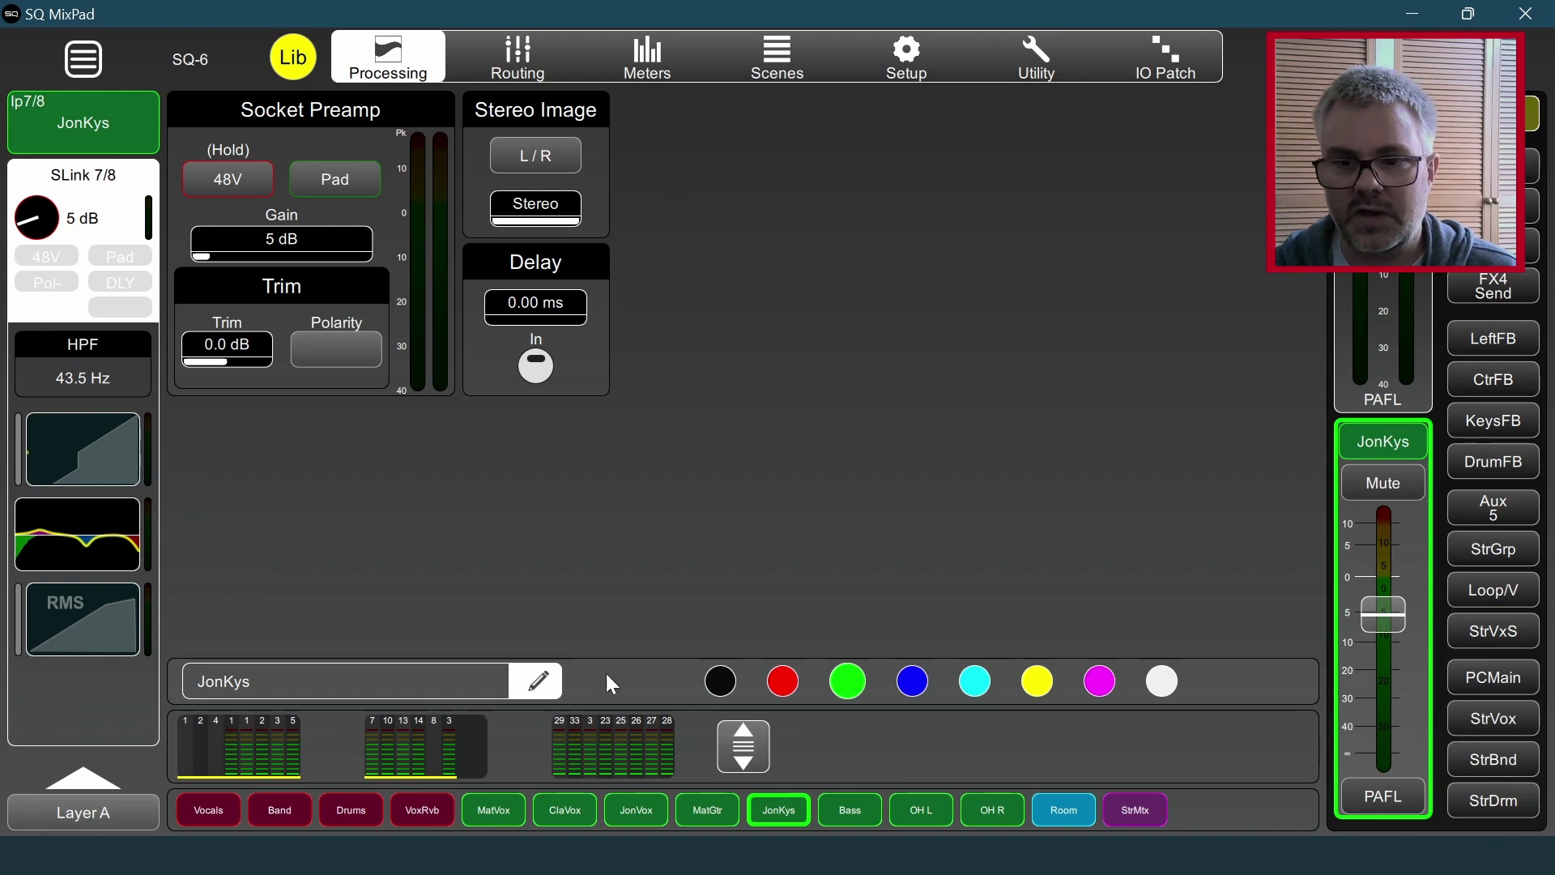
pyautogui.click(1167, 69)
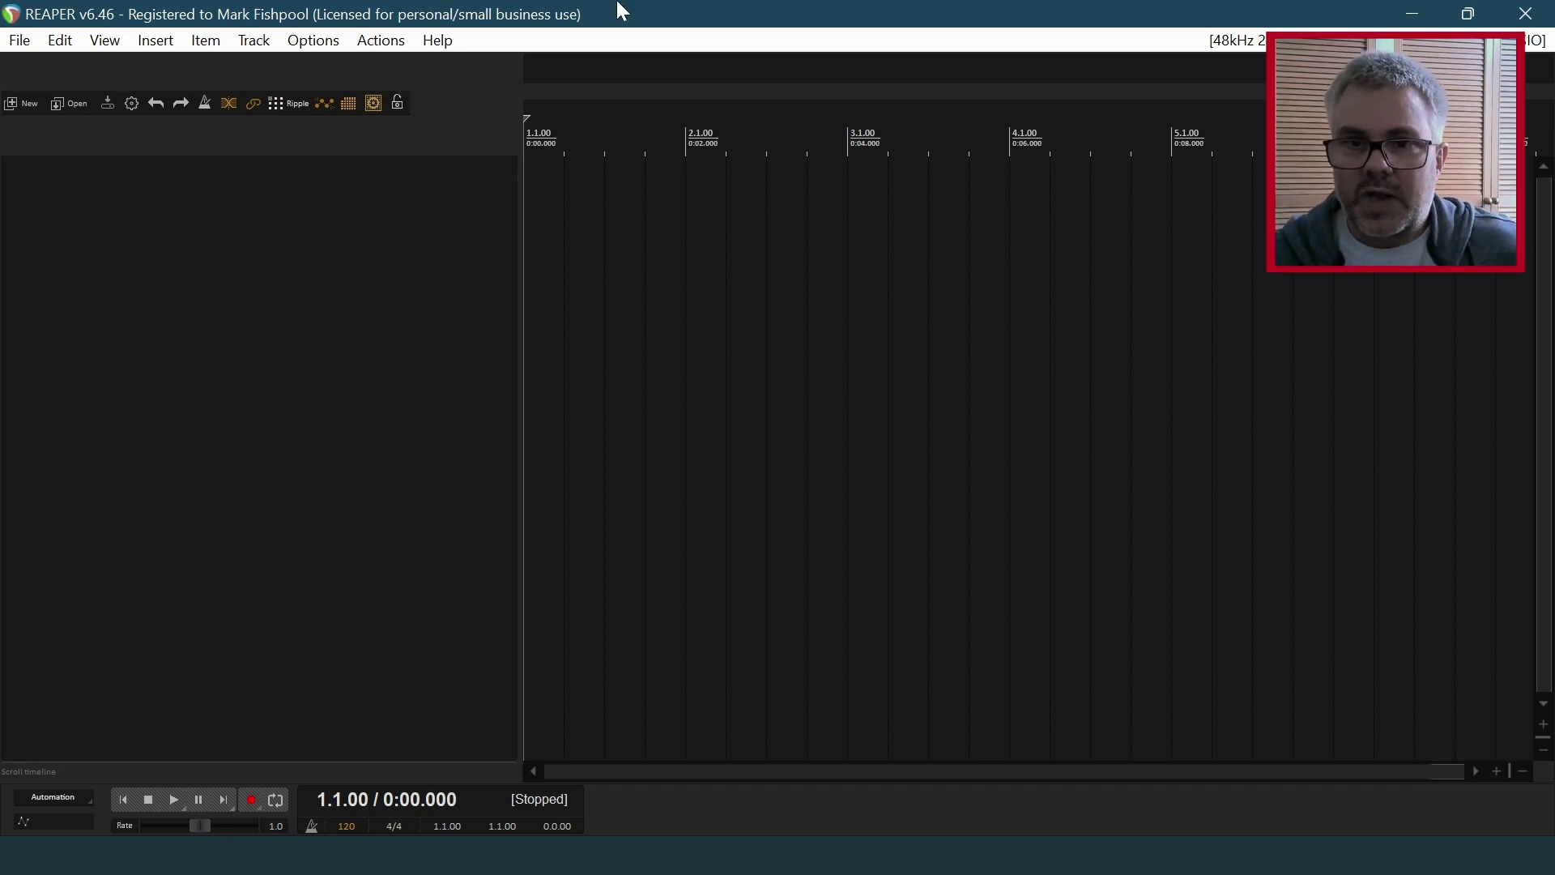
# Switch to REAPER and insert four new tracks in the empty project.
pyautogui.rightClick(108, 187)
pyautogui.click(191, 206)
pyautogui.rightClick(180, 279)
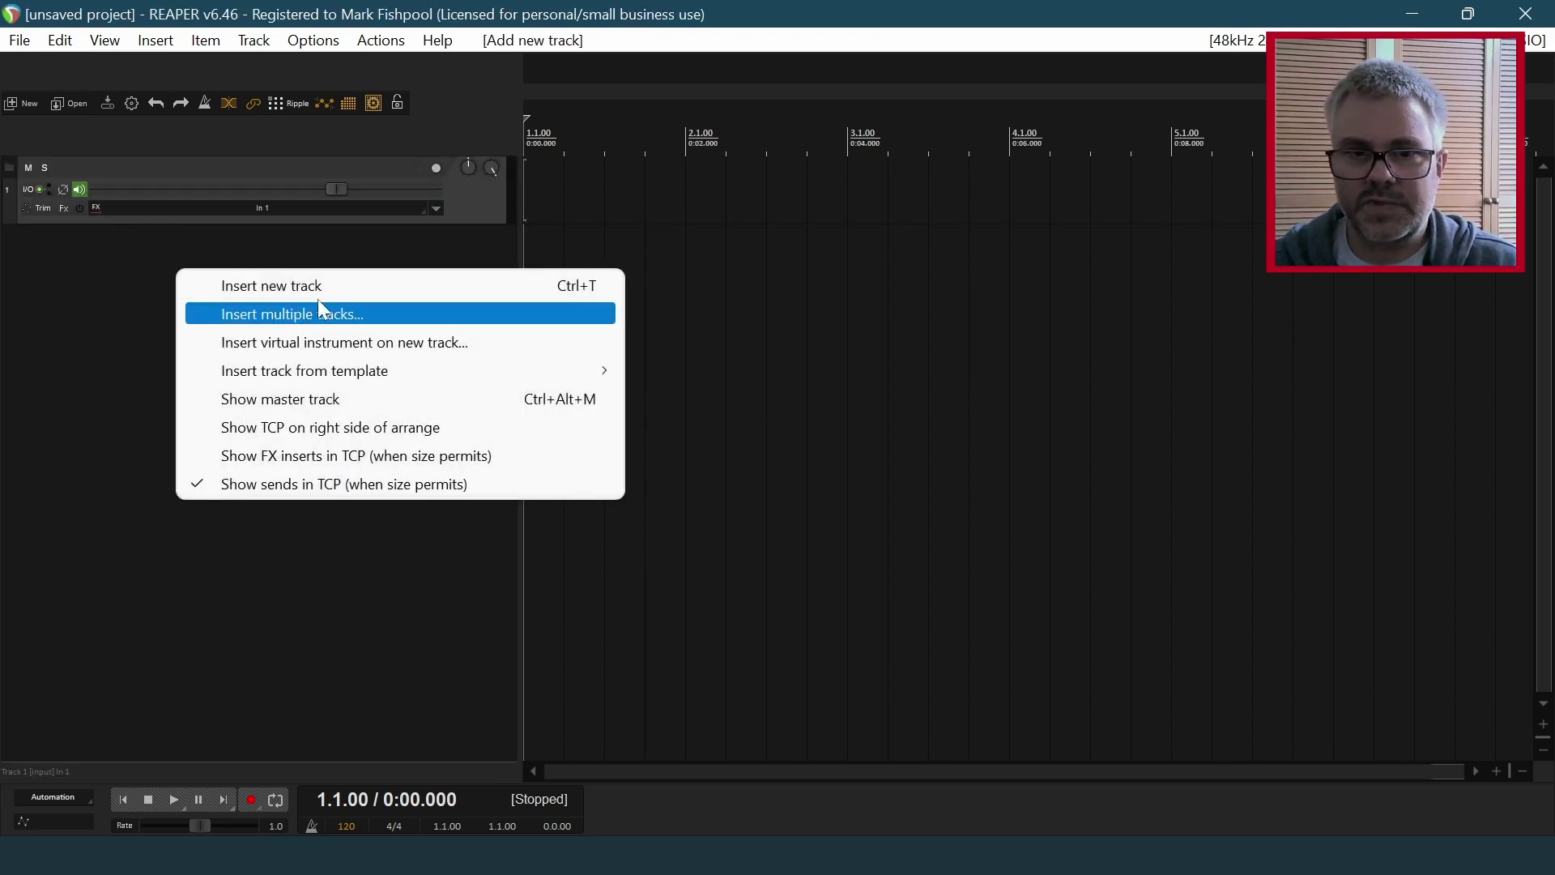
pyautogui.click(310, 285)
pyautogui.rightClick(130, 374)
pyautogui.click(230, 405)
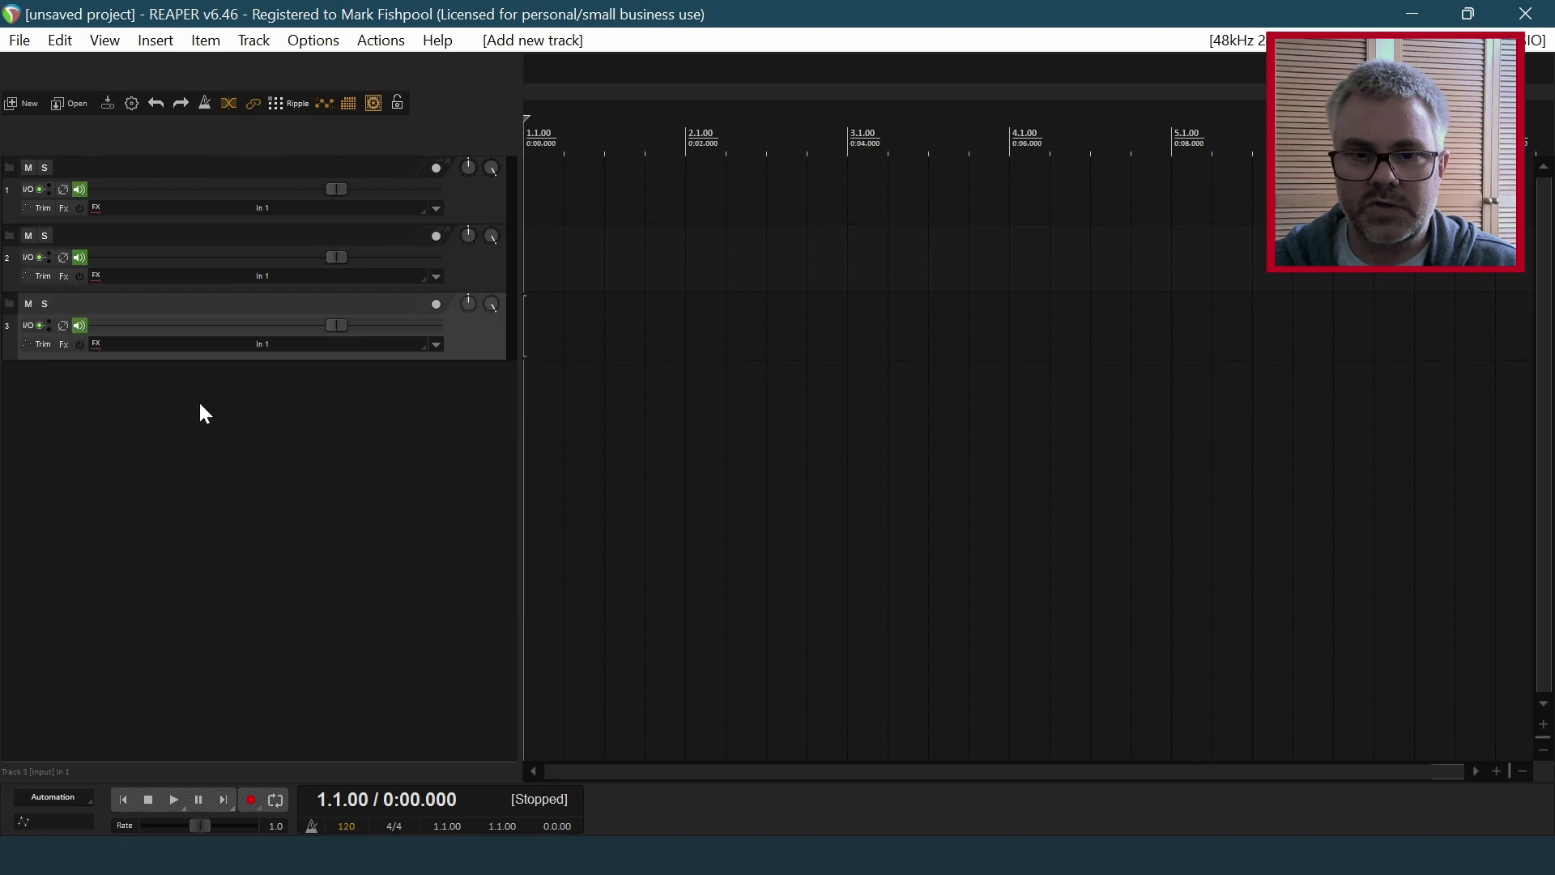
pyautogui.rightClick(195, 402)
pyautogui.click(247, 419)
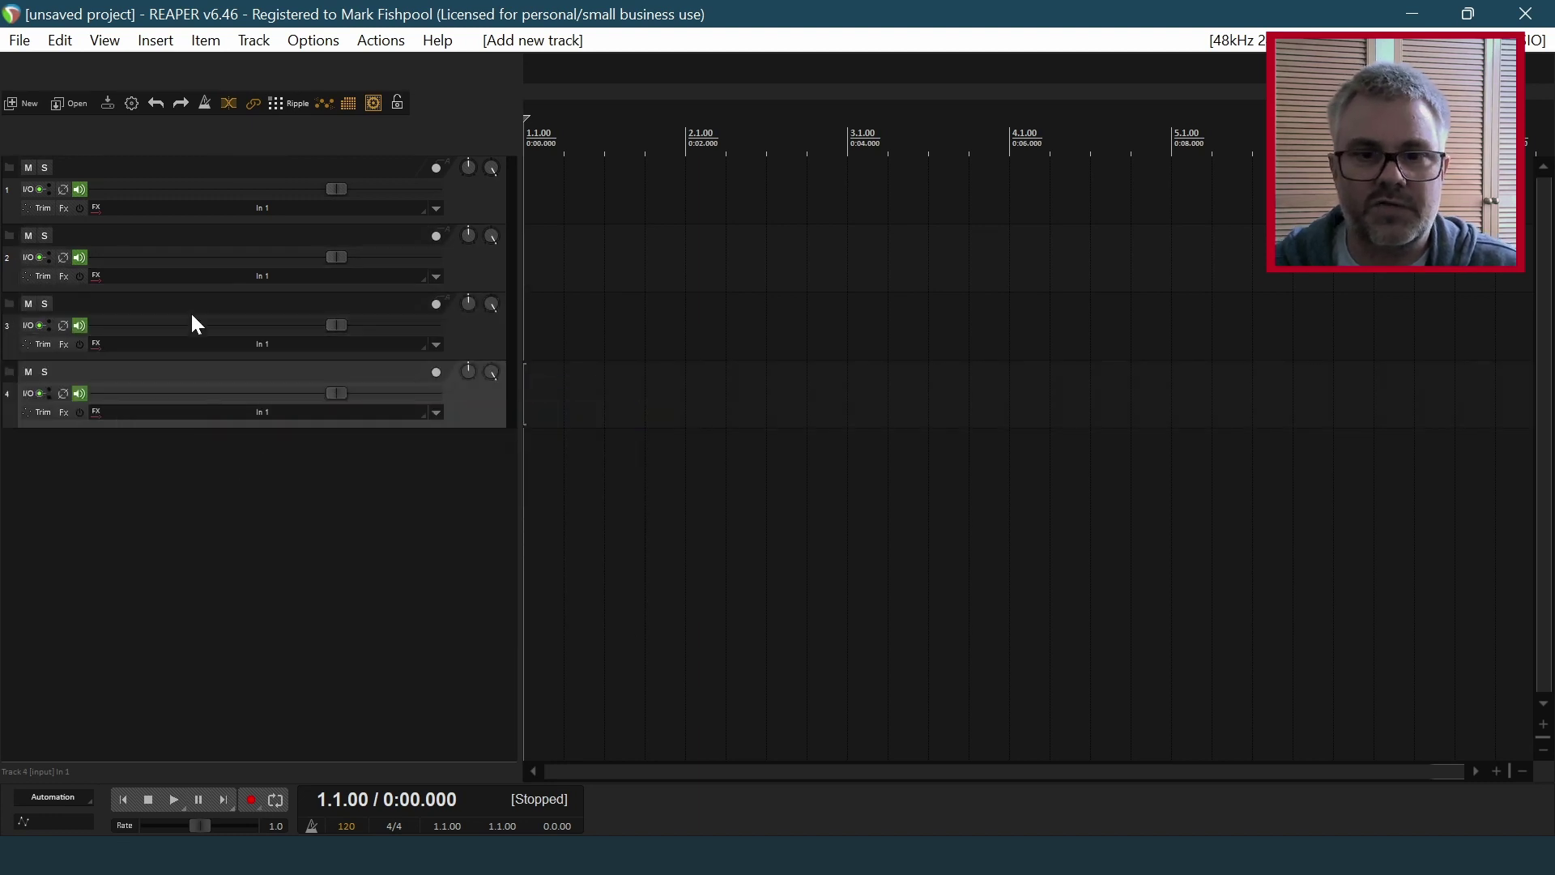
# Name the four tracks, in order, Vox 1, Vox 2, Guitar and Keys.
pyautogui.click(167, 162)
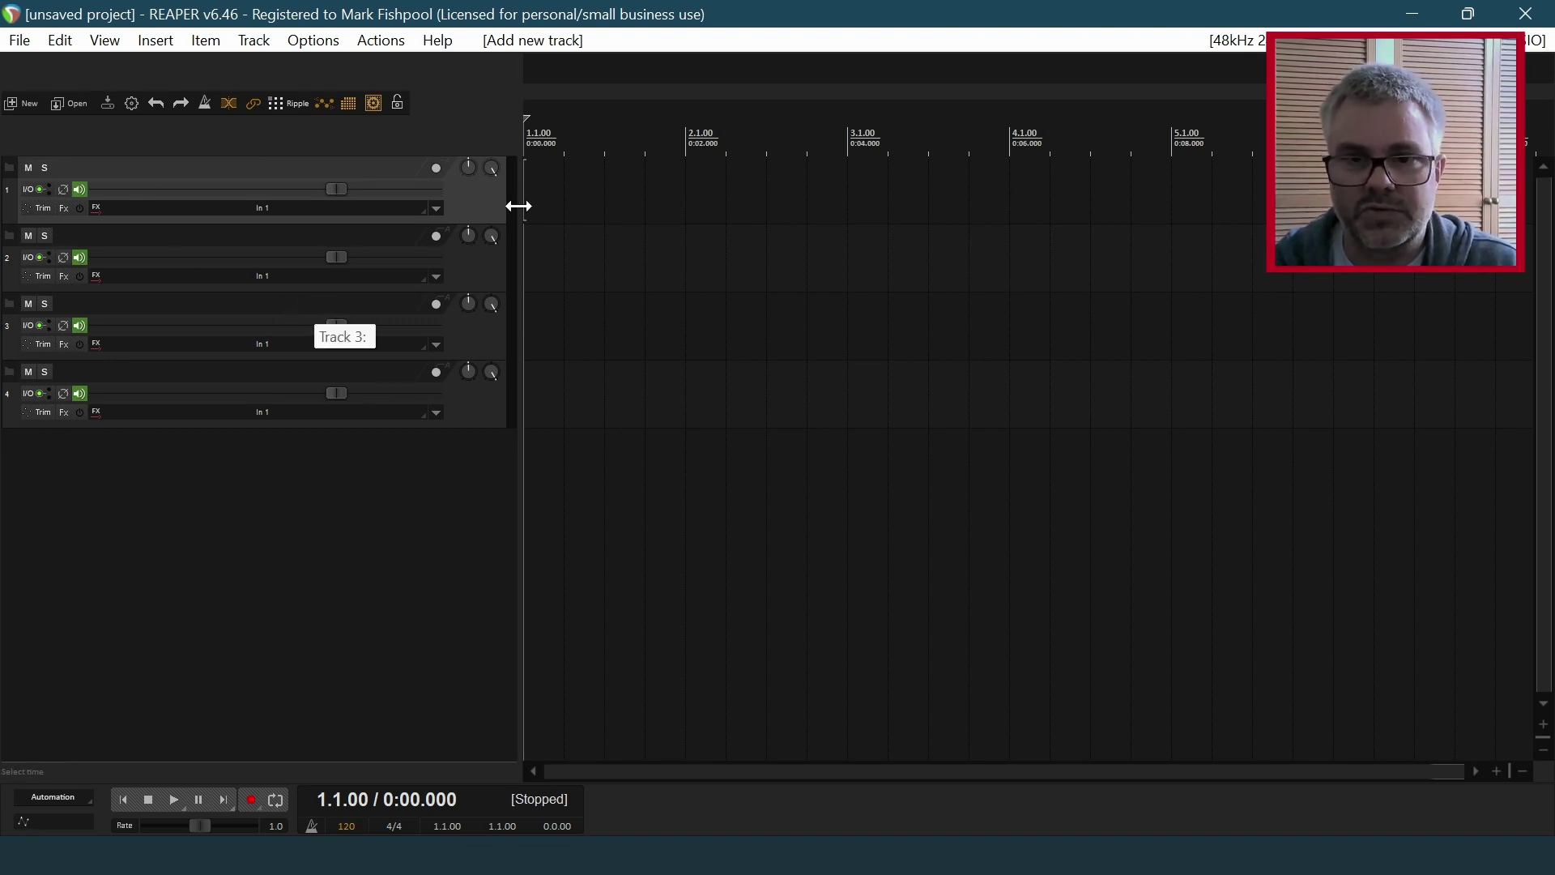
pyautogui.doubleClick(108, 171)
pyautogui.write('V')
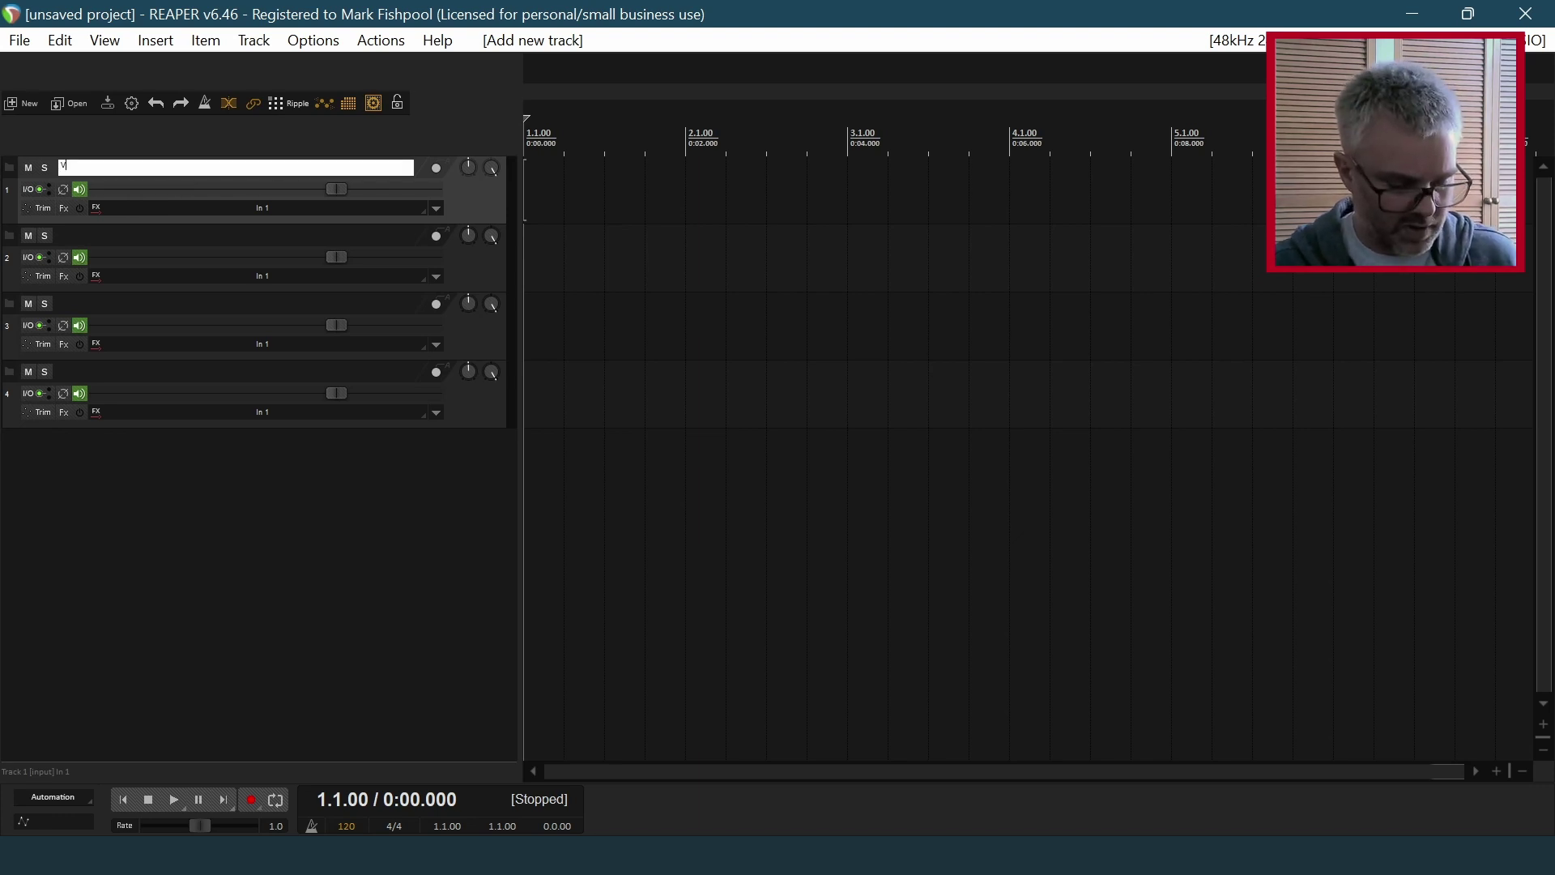
pyautogui.write('ox 1')
pyautogui.press('Tab')
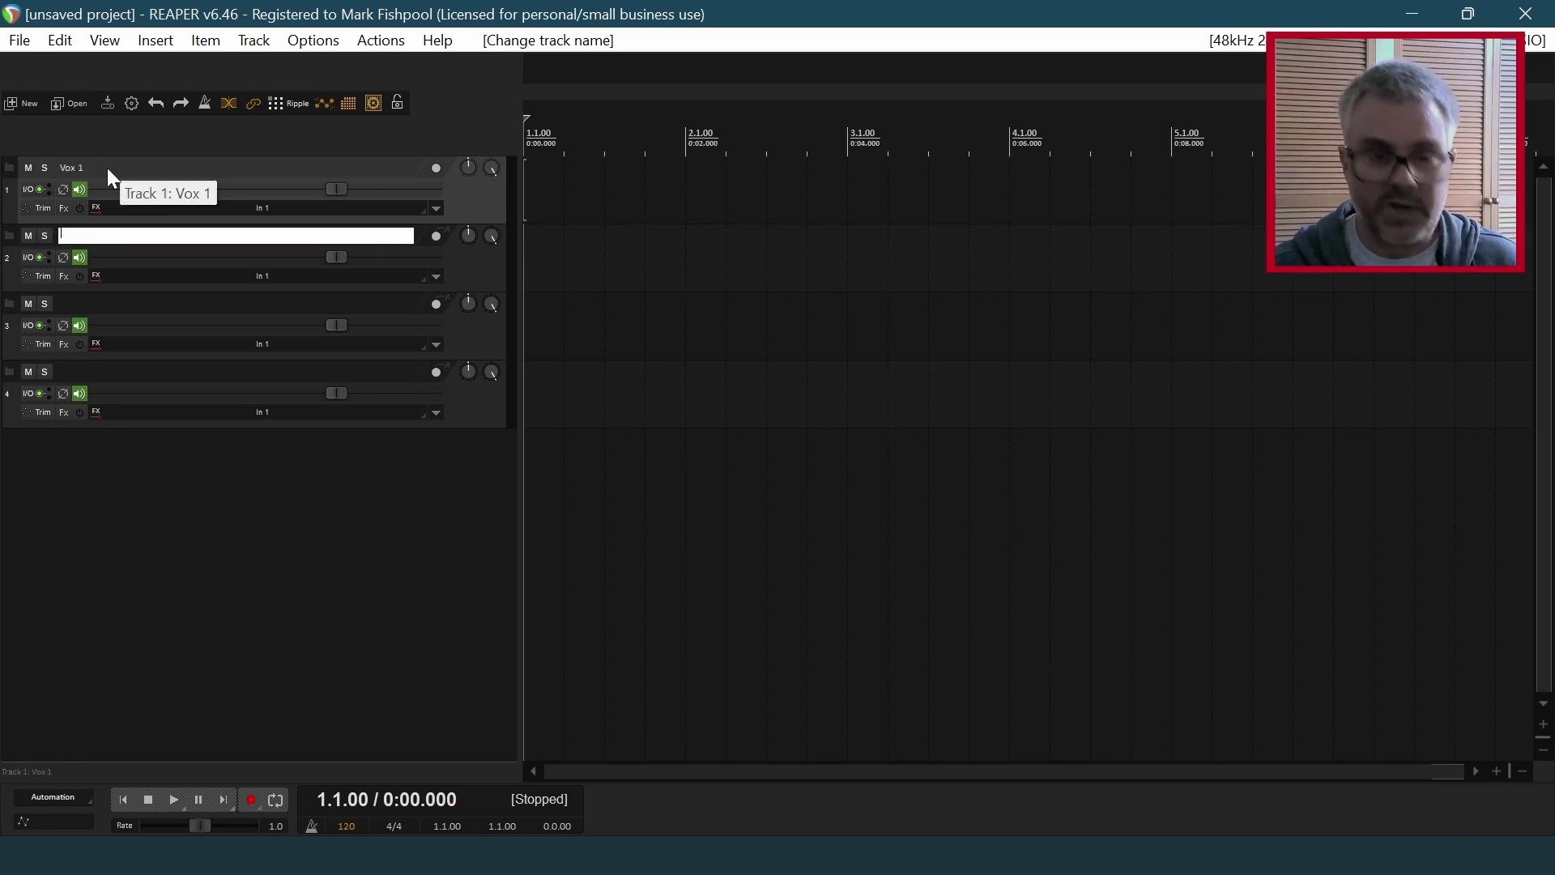
pyautogui.write('Vox 2')
pyautogui.press('Tab')
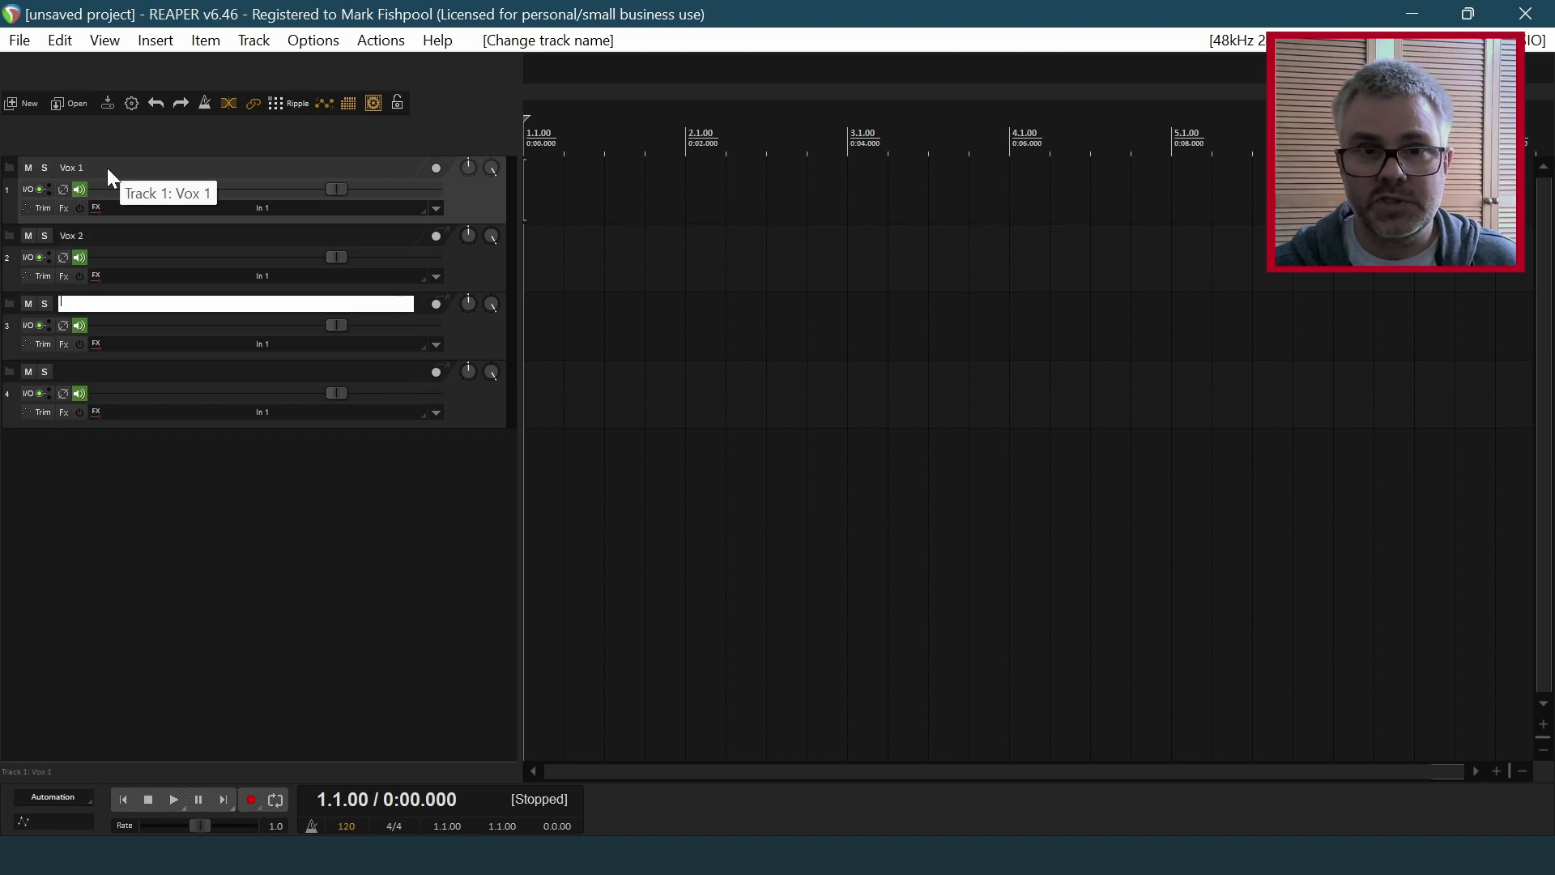
pyautogui.write('Guitar')
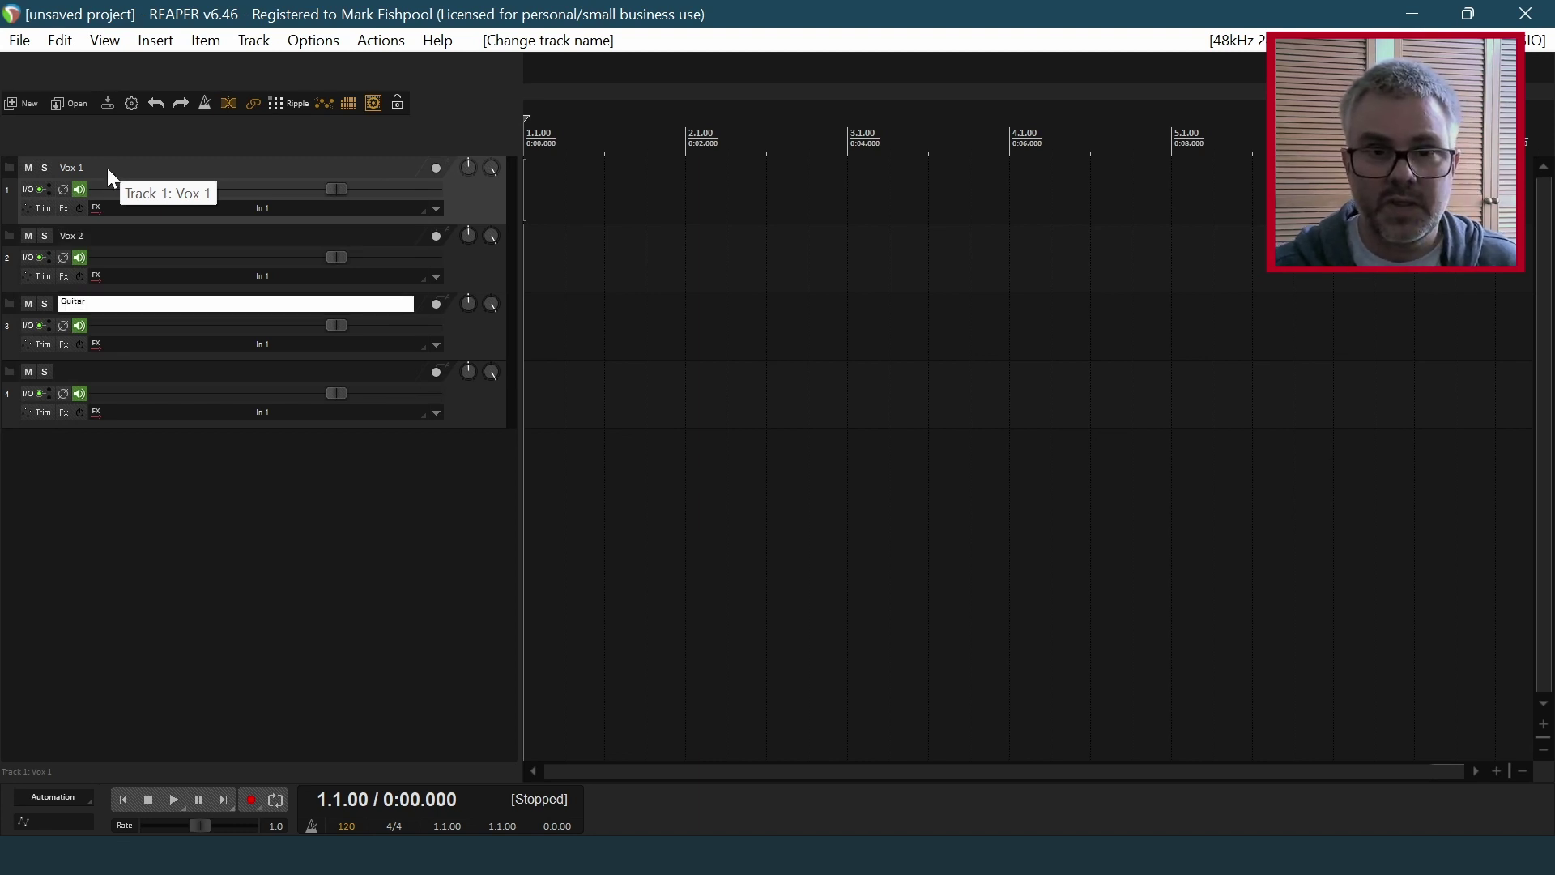
pyautogui.press('Tab')
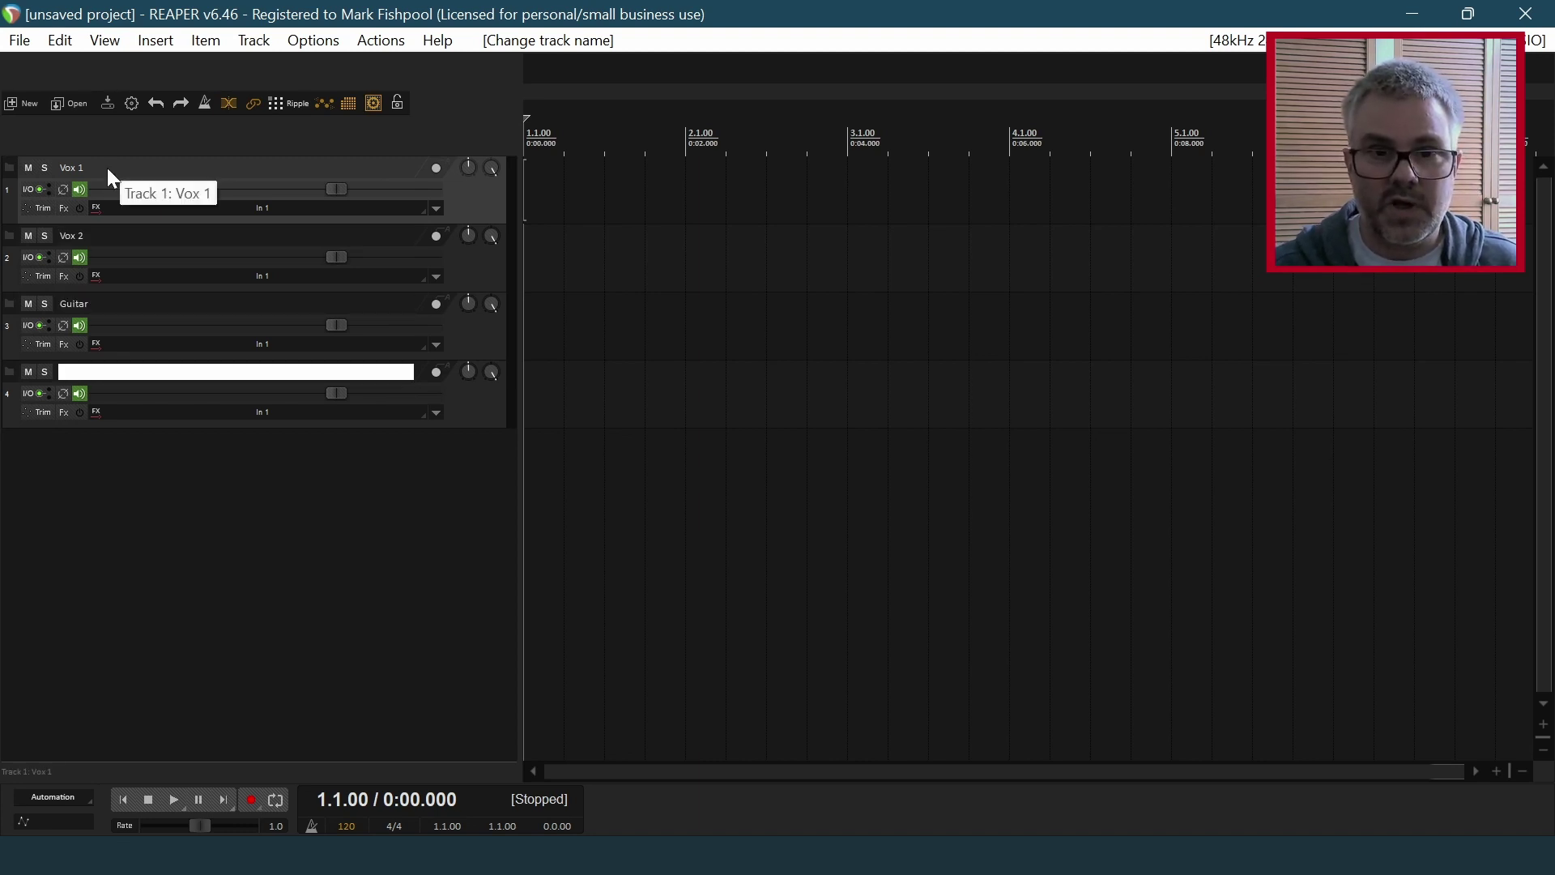
pyautogui.write('Keys')
pyautogui.press('Return')
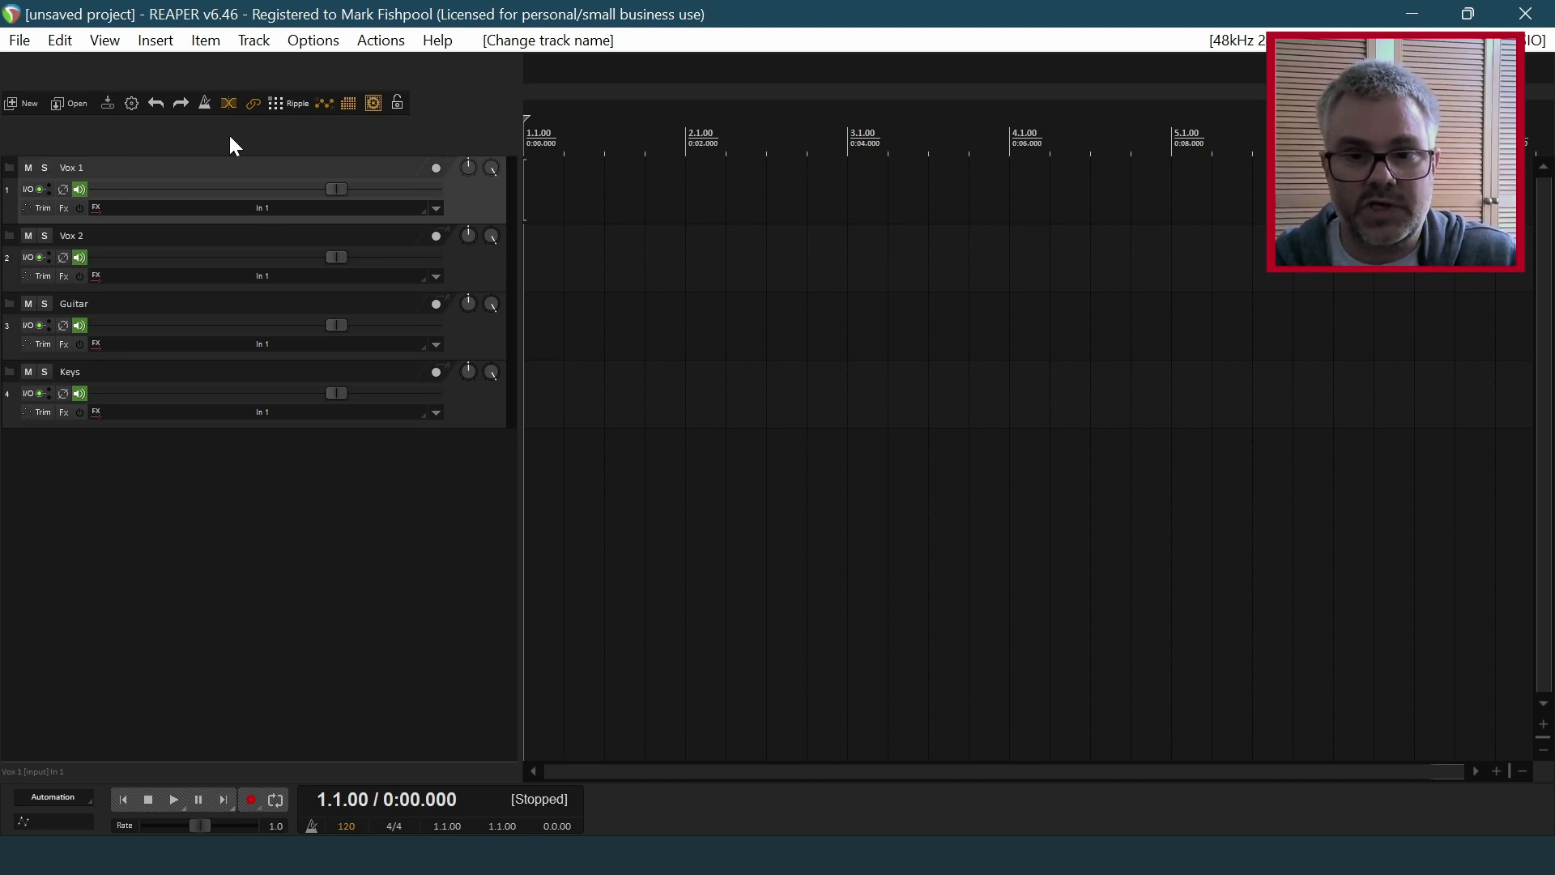
# Change the audio device system in REAPER's preferences to DirectSound and apply the settings.
pyautogui.click(308, 42)
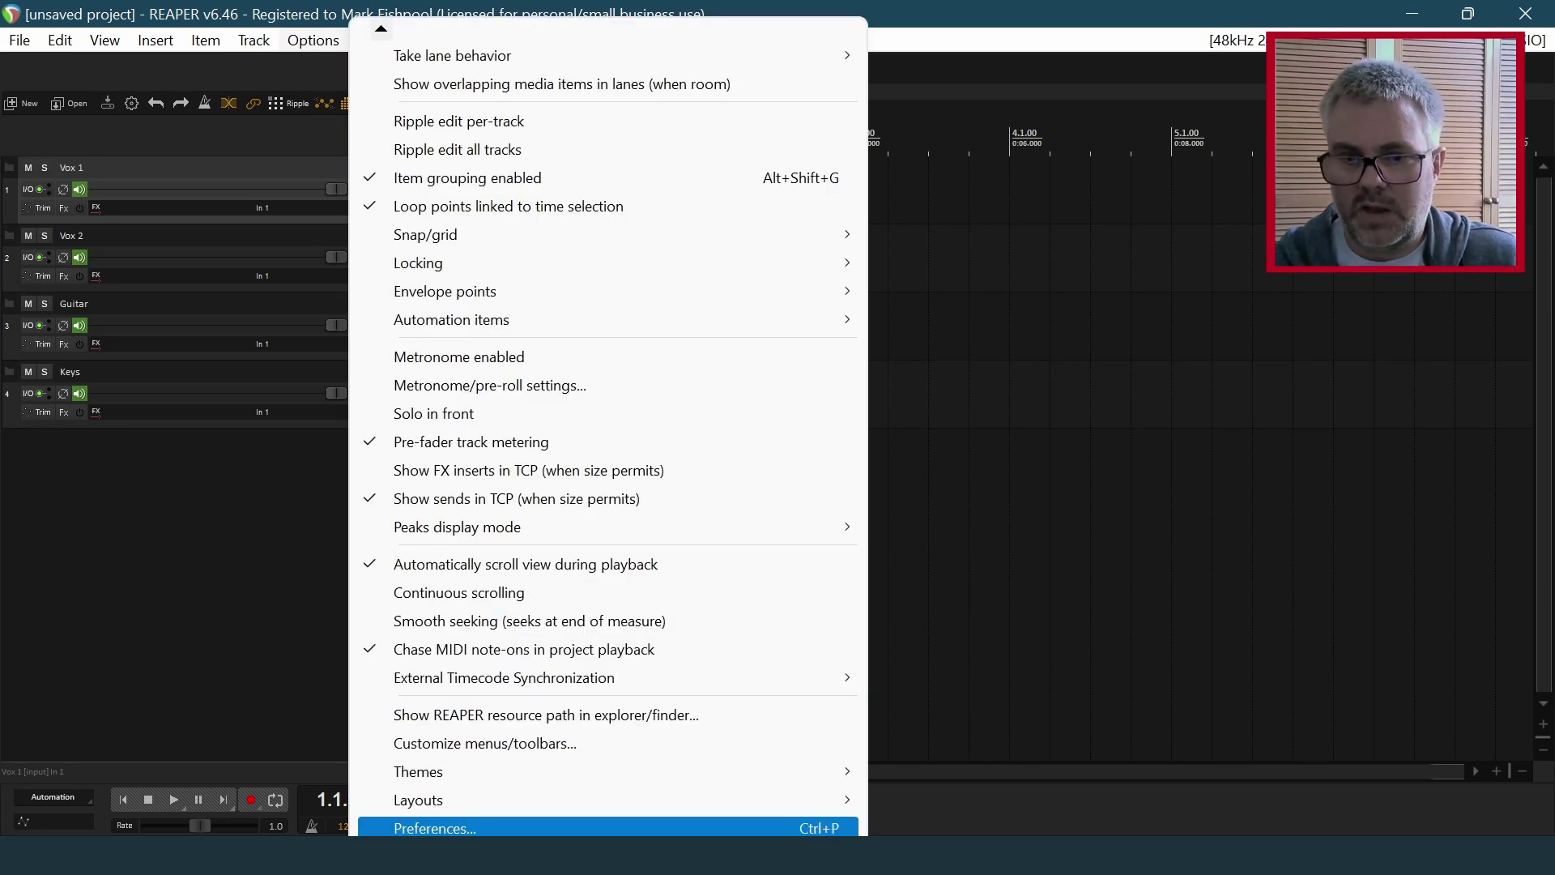
pyautogui.click(479, 829)
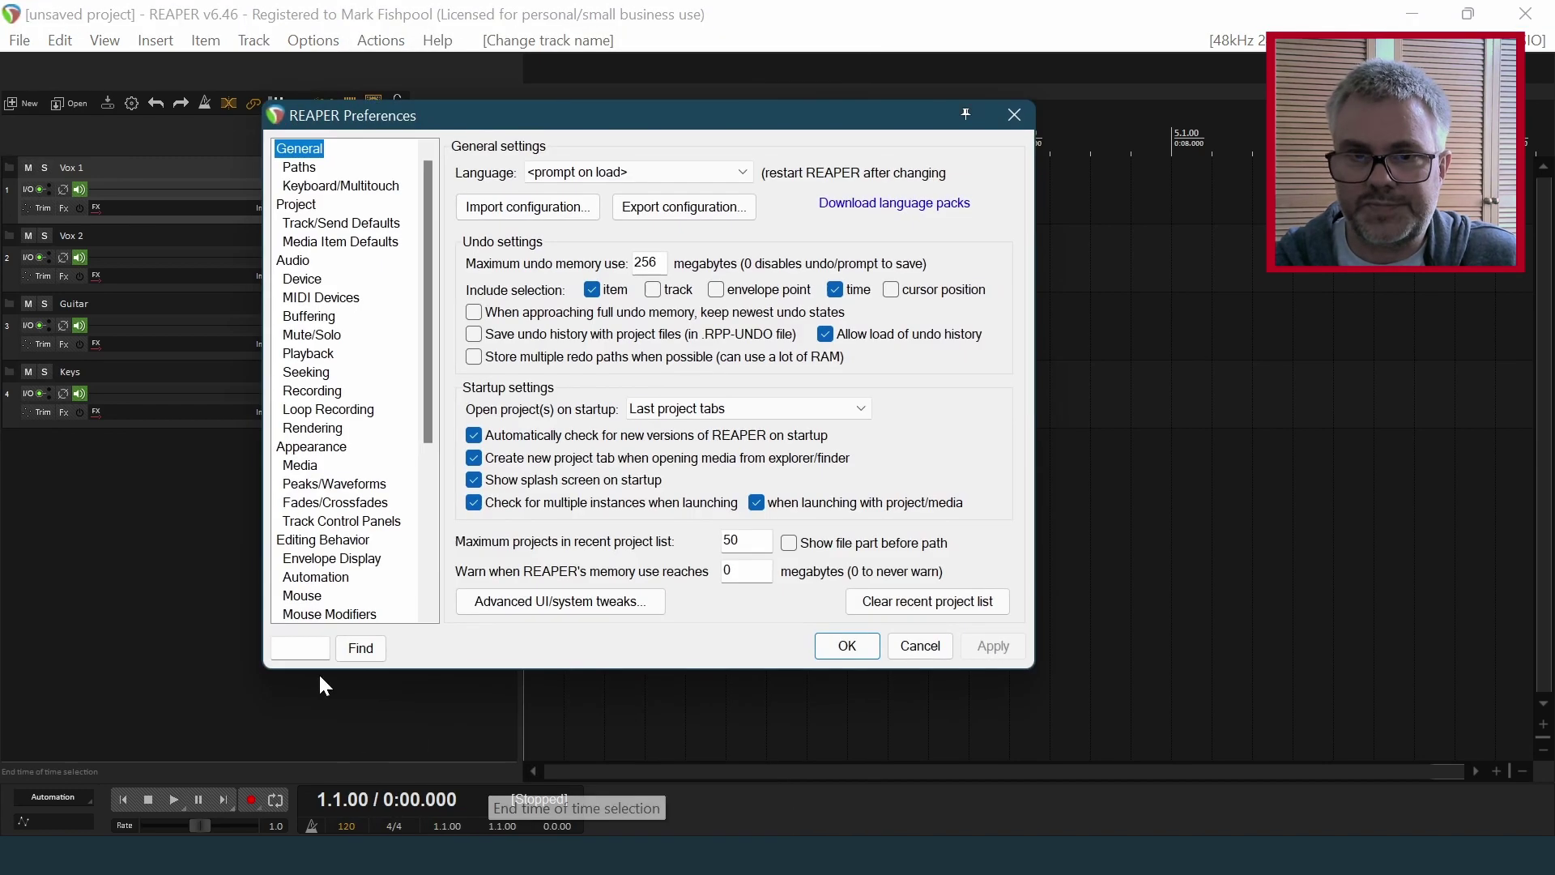
pyautogui.click(294, 277)
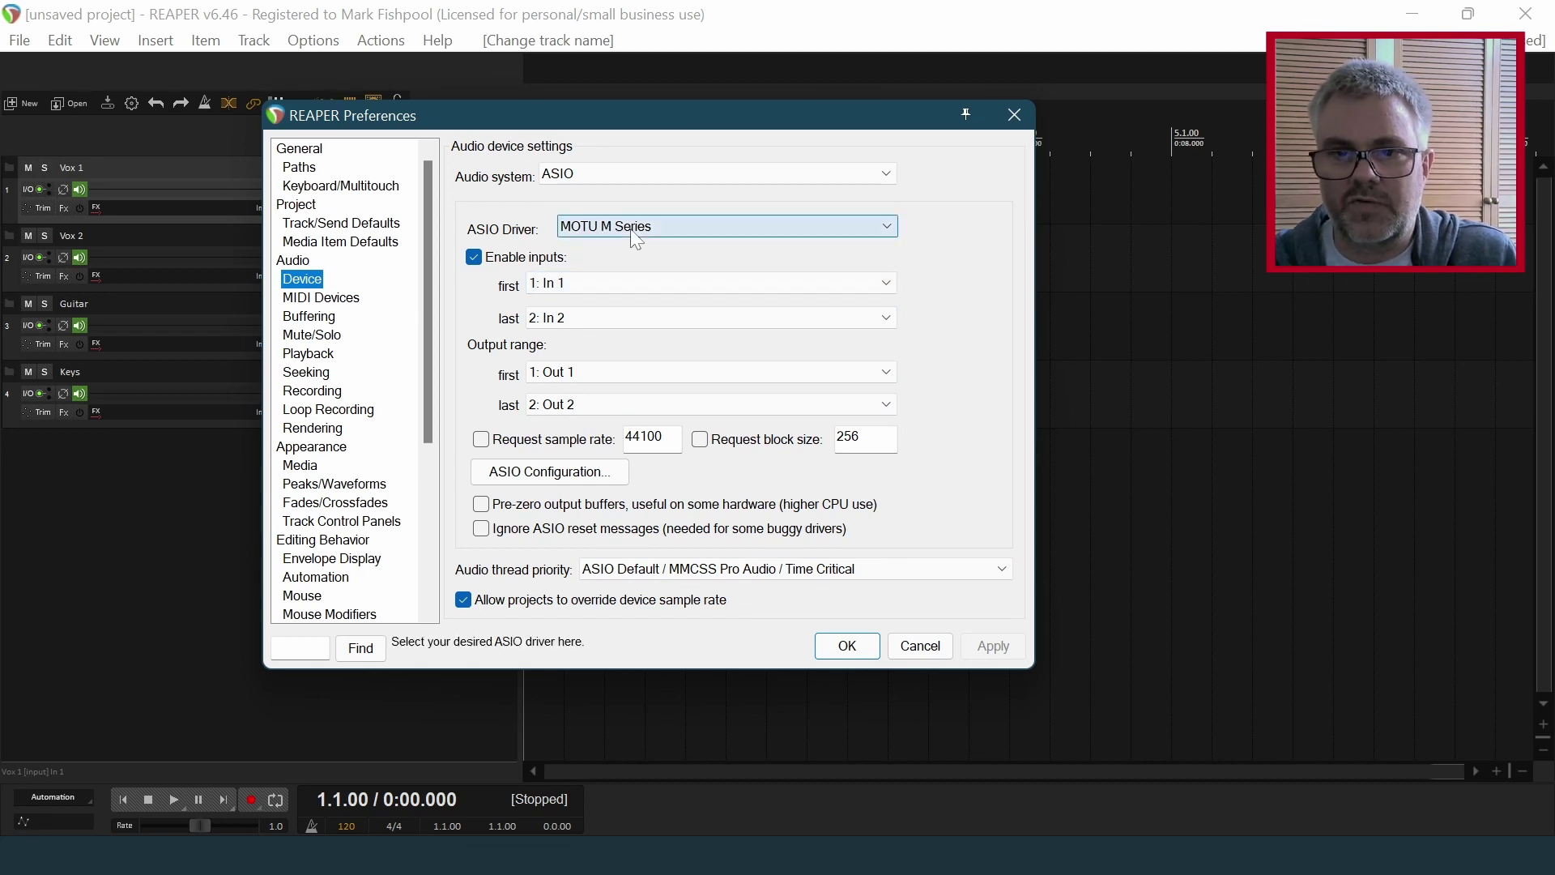
pyautogui.click(590, 176)
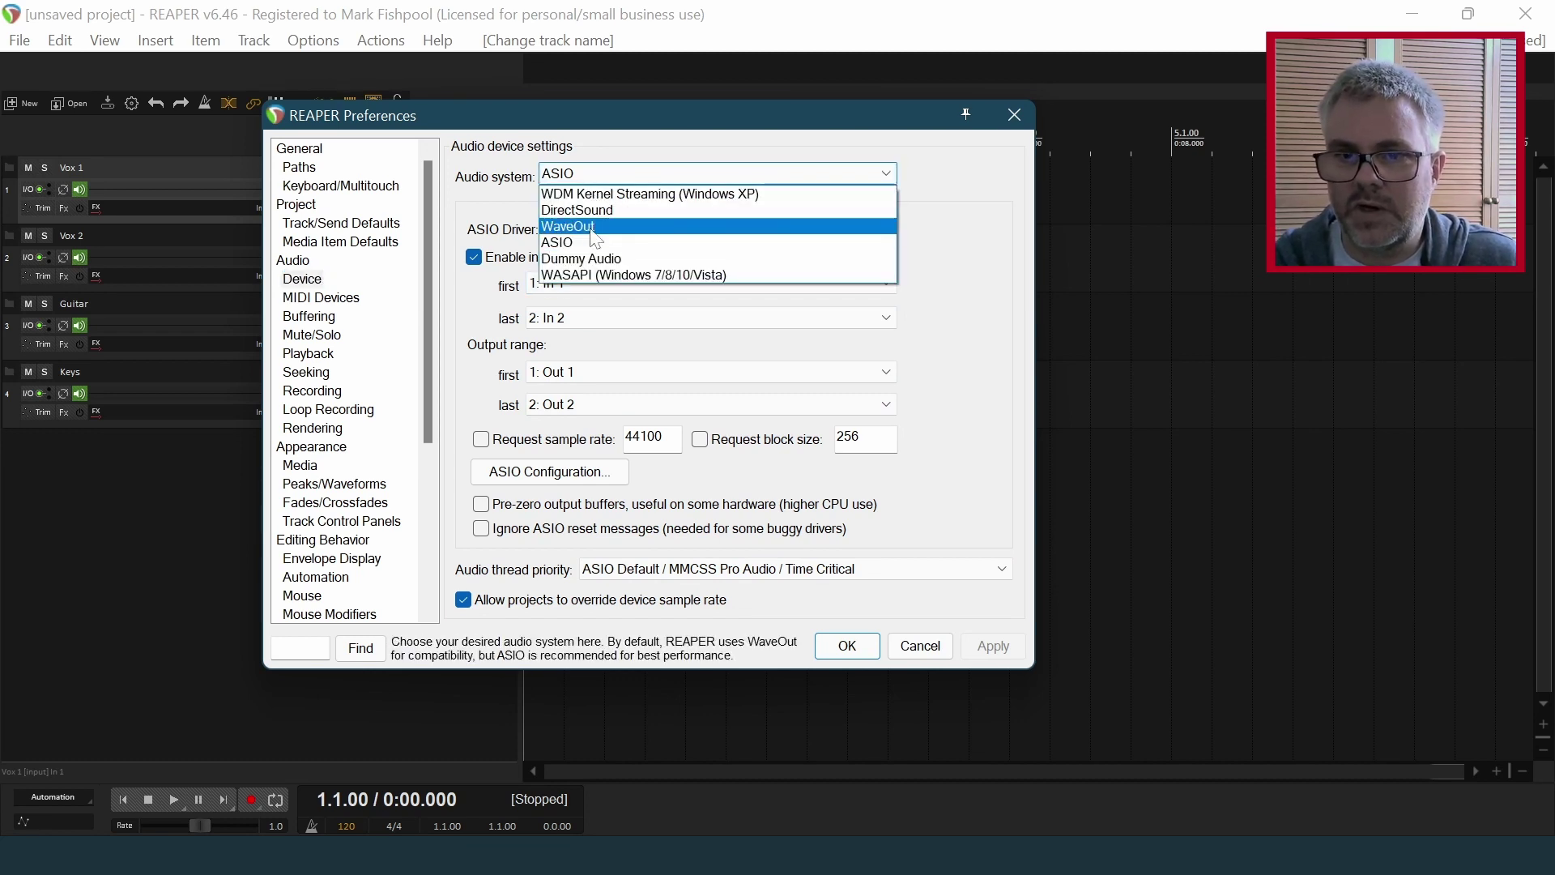
pyautogui.click(582, 212)
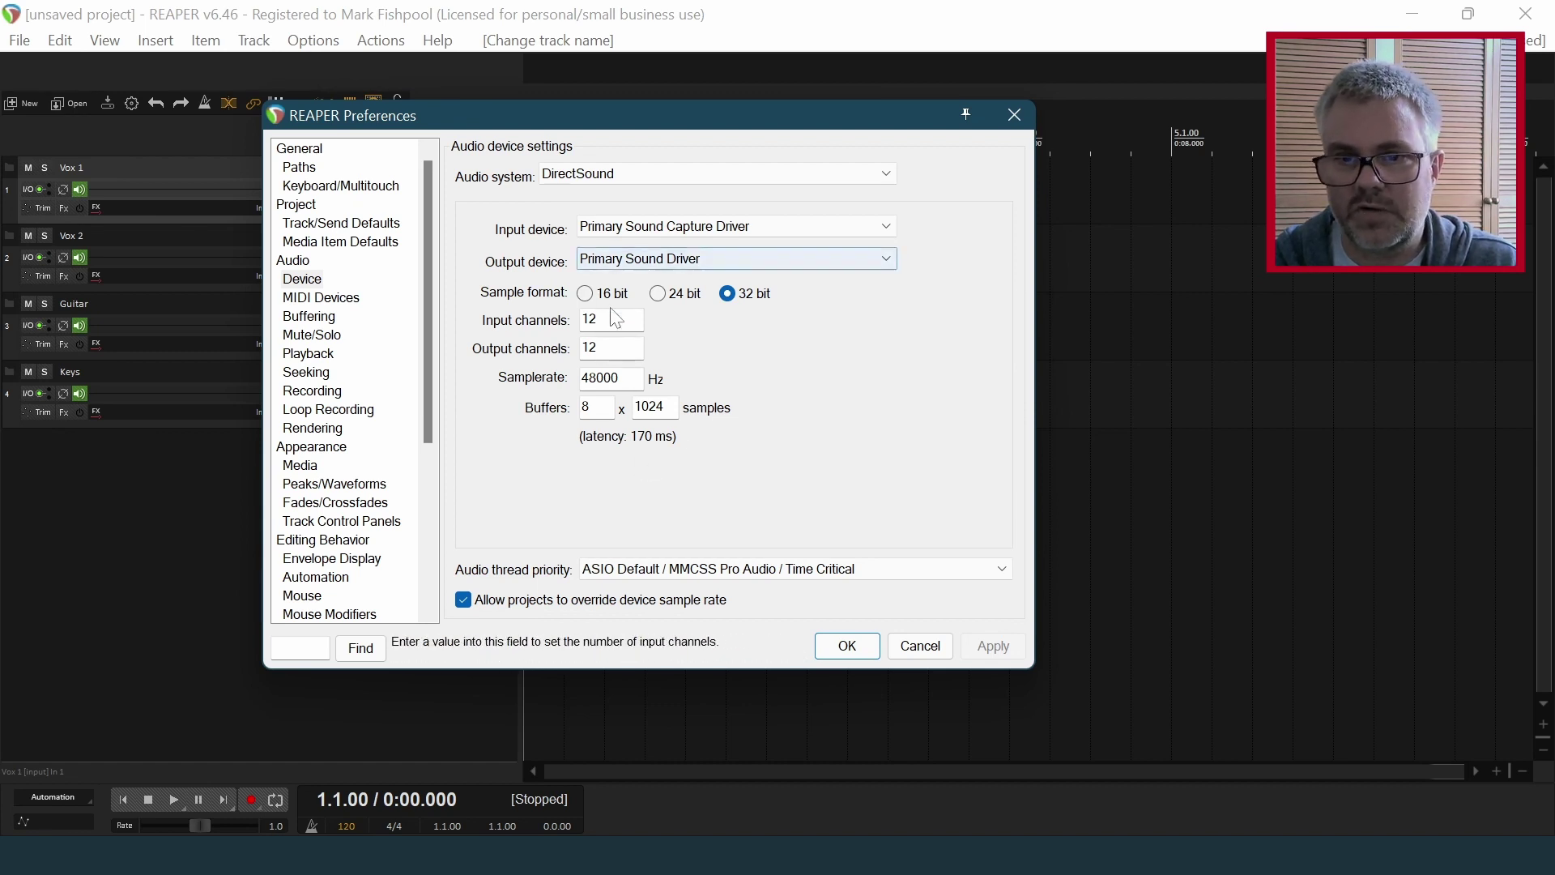
pyautogui.click(844, 654)
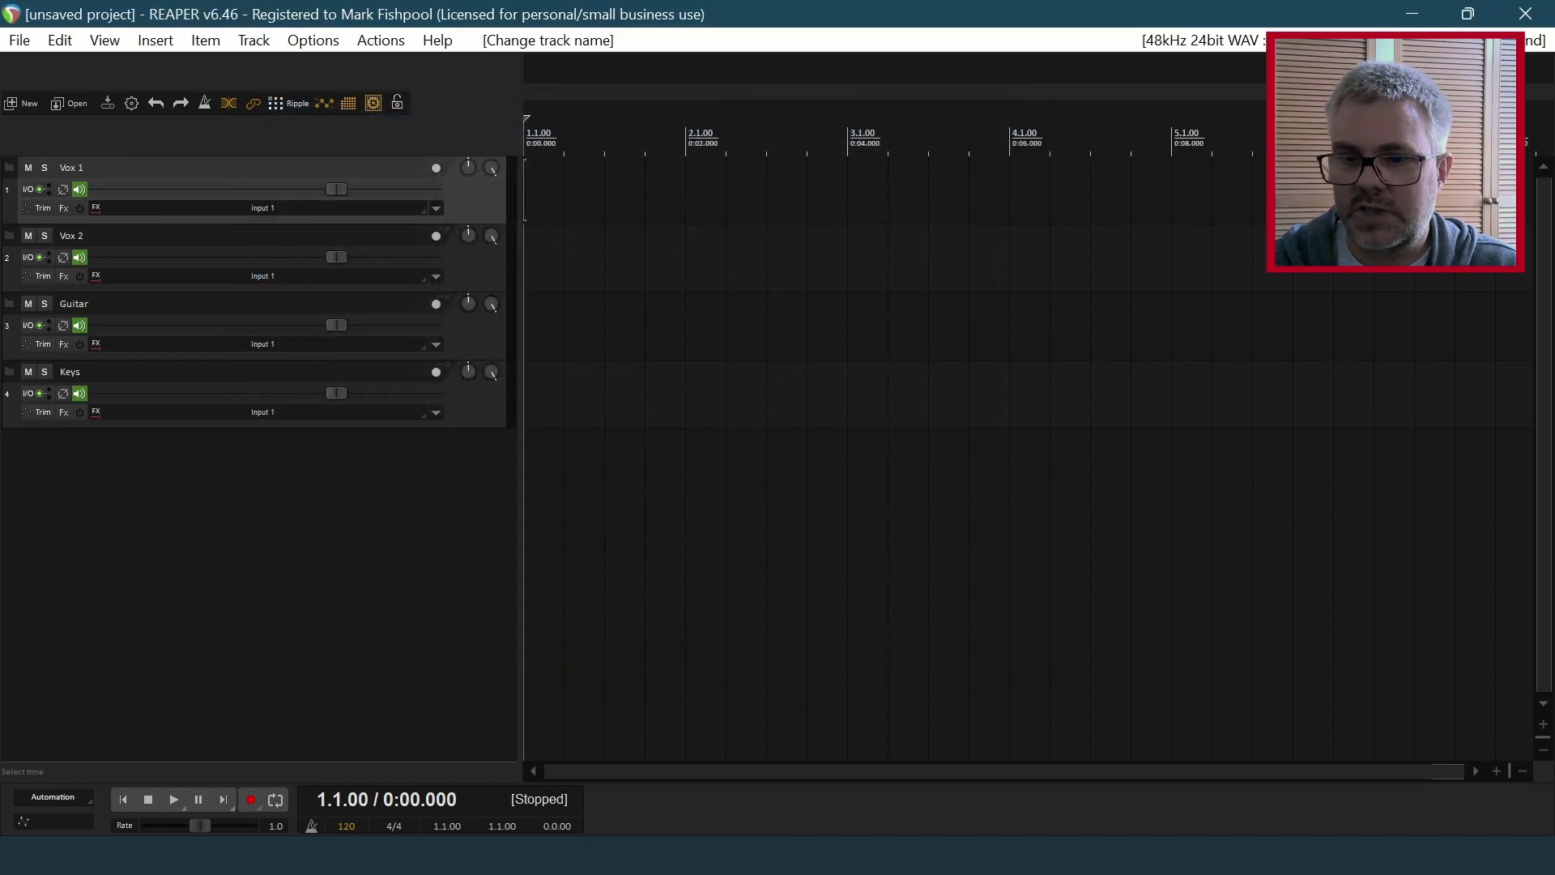
# In the Routing Matrix, set the record inputs: Vox 1 to Input 3, Vox 2 to Input 4, Guitar to Input 7, Keys to stereo Input 9.
pyautogui.click(100, 47)
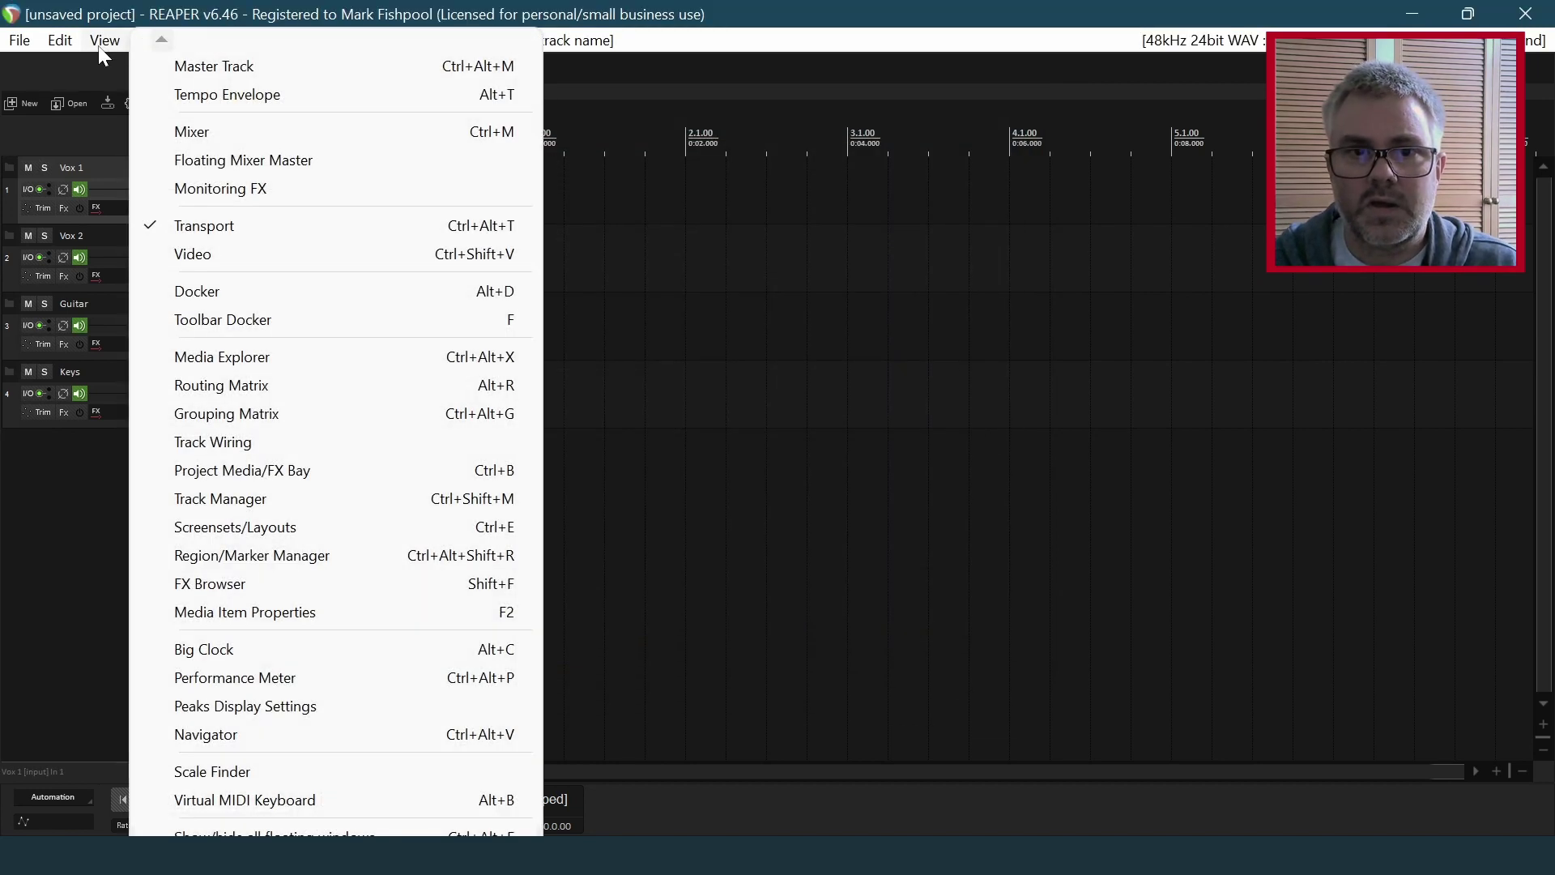
pyautogui.click(215, 389)
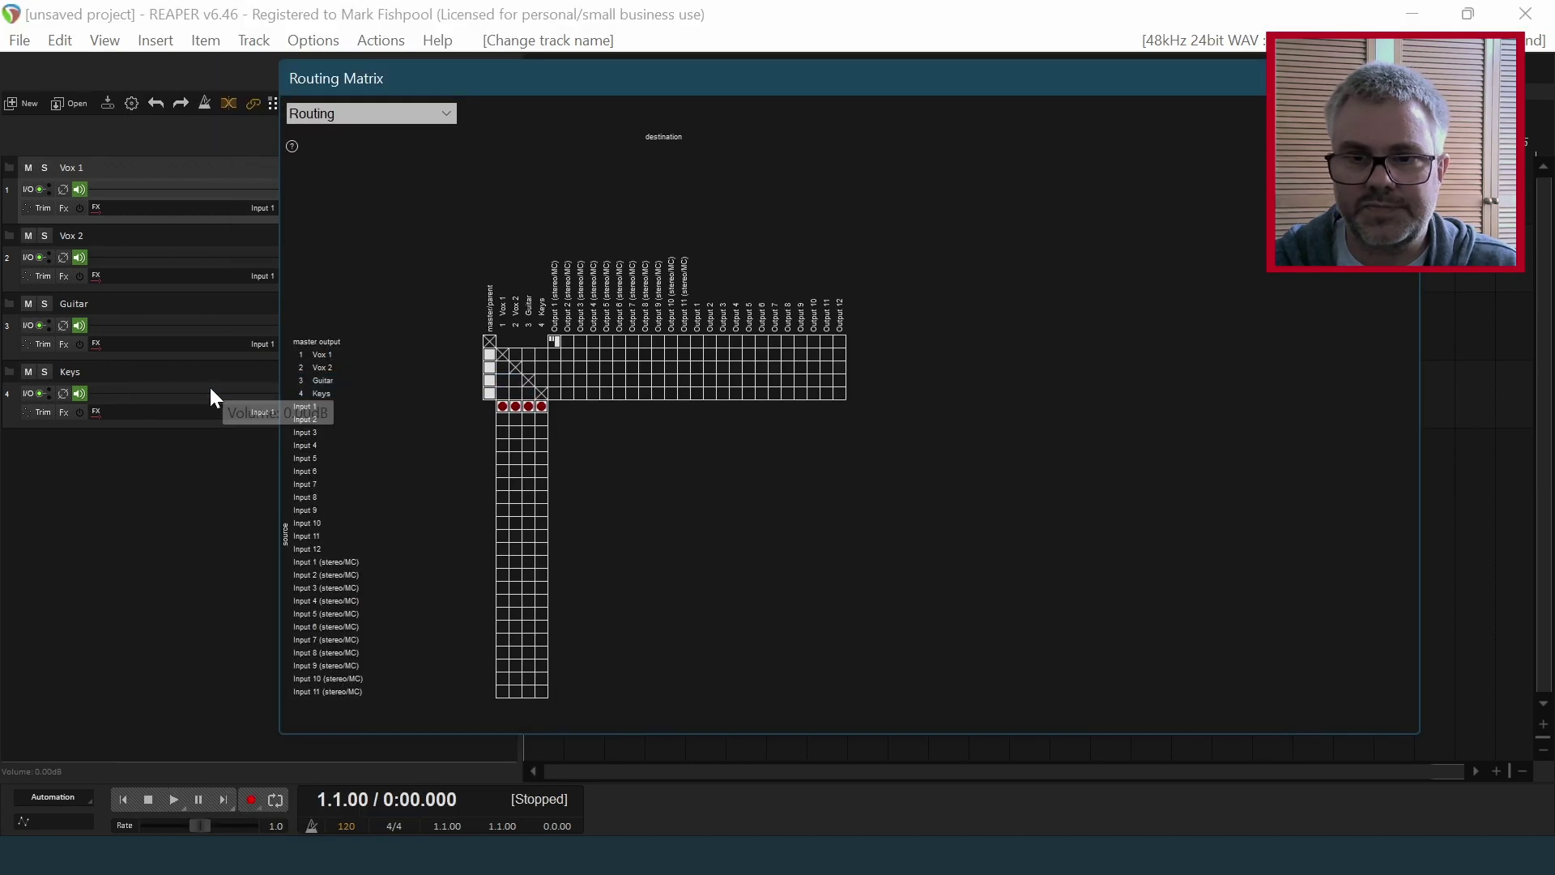
pyautogui.click(502, 431)
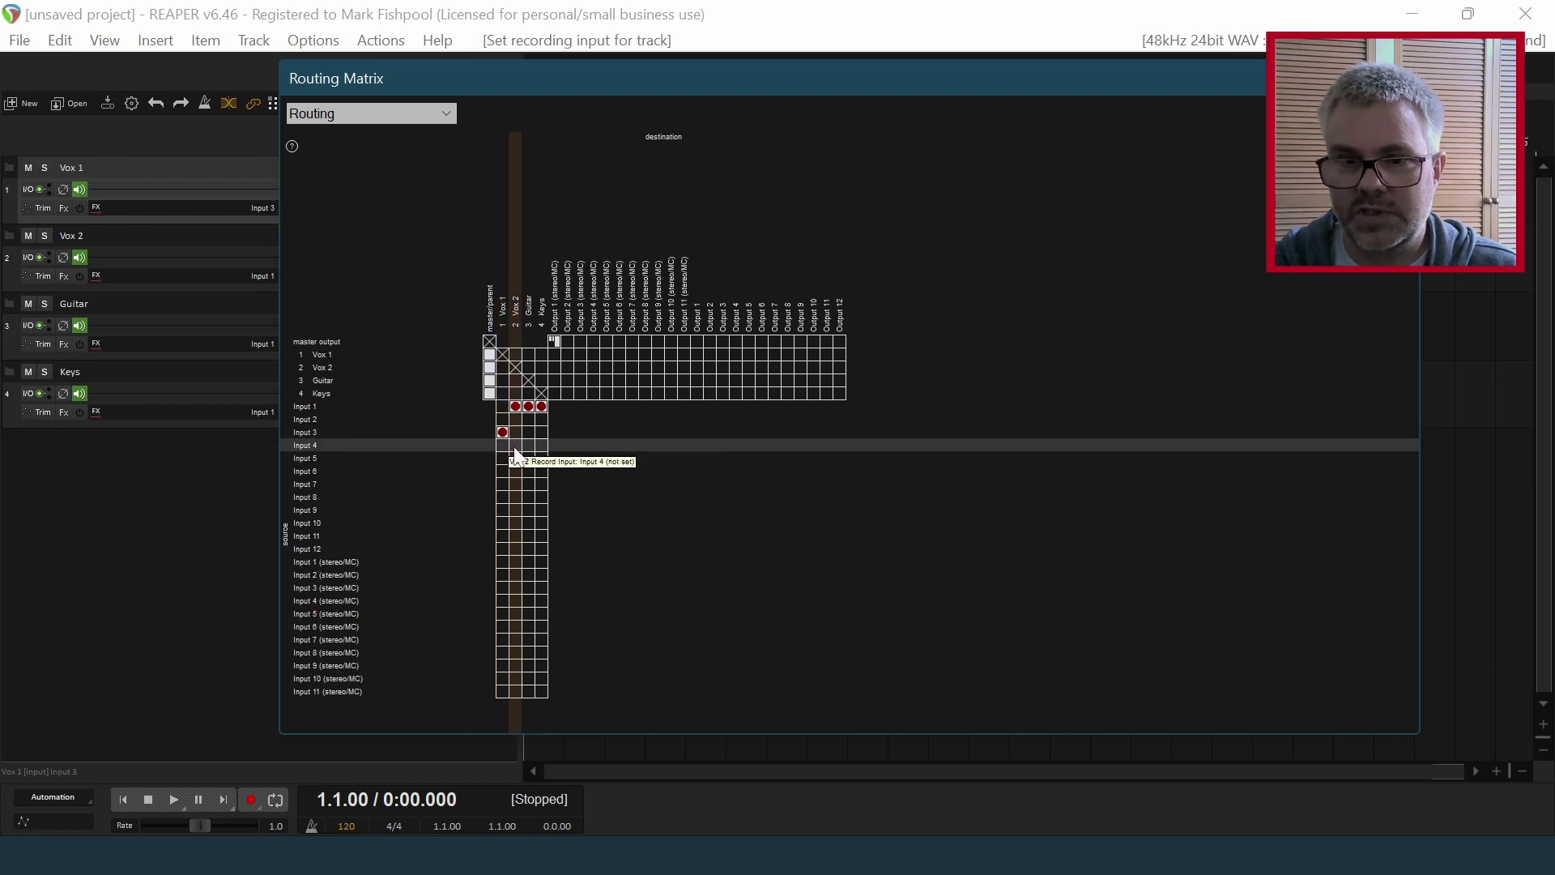
pyautogui.click(515, 447)
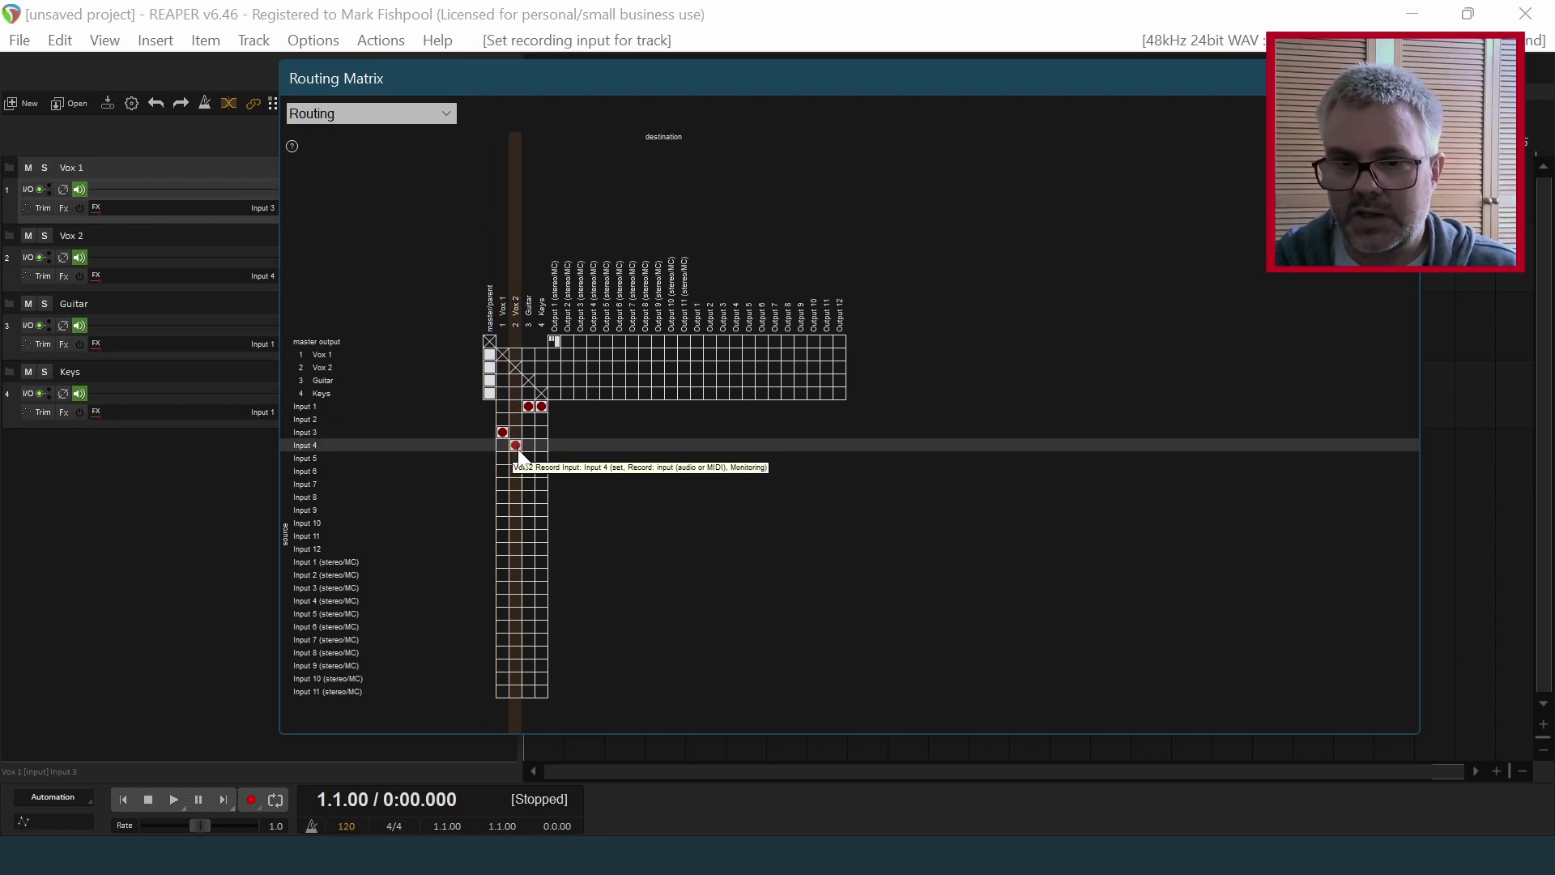
pyautogui.click(528, 484)
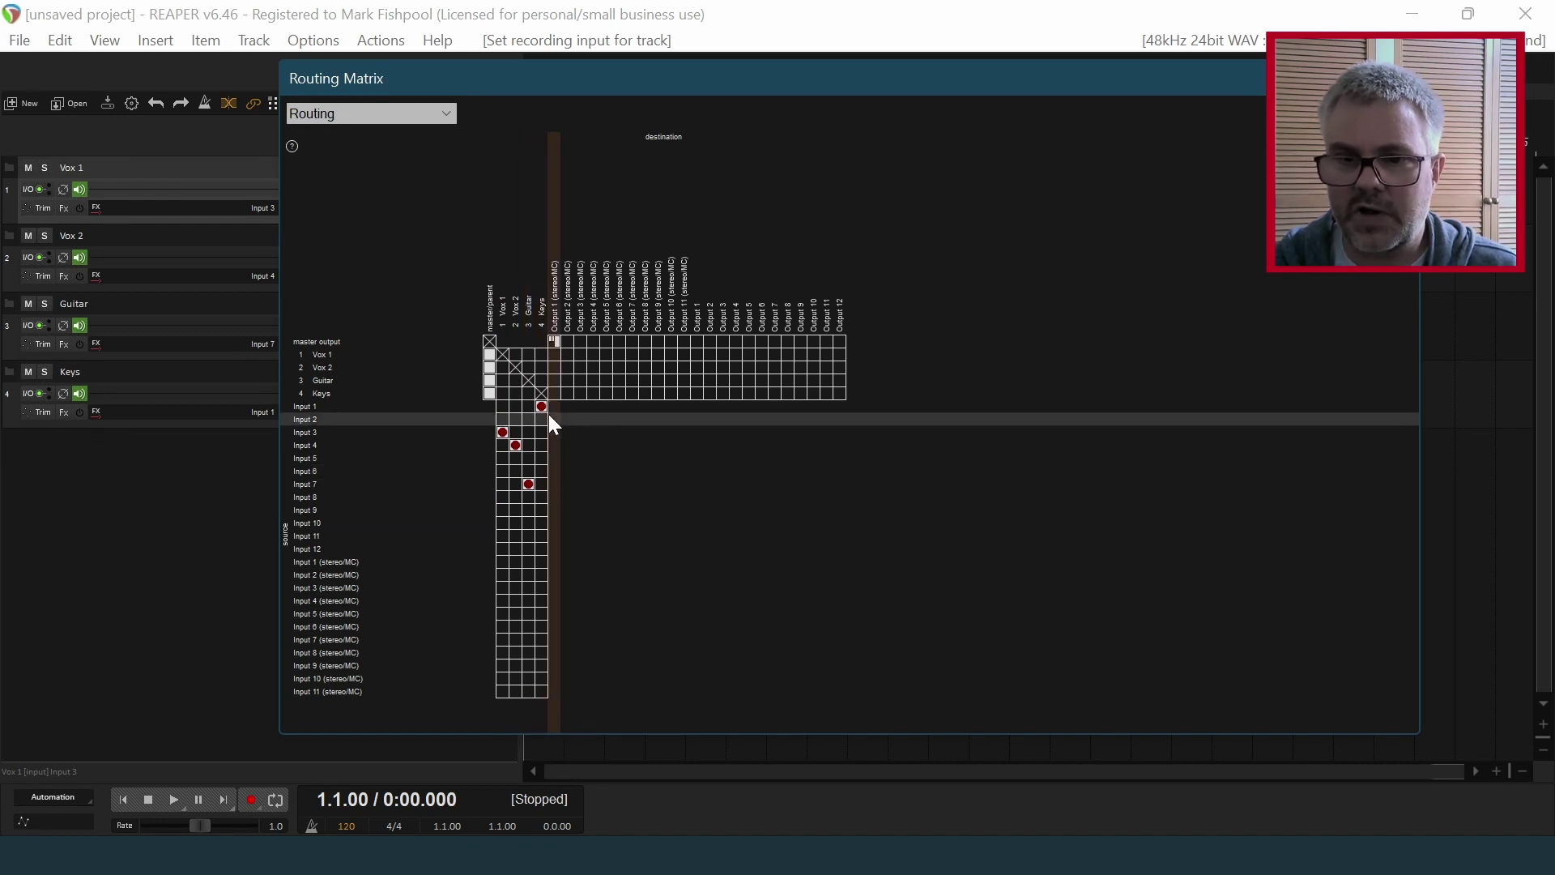
pyautogui.click(541, 666)
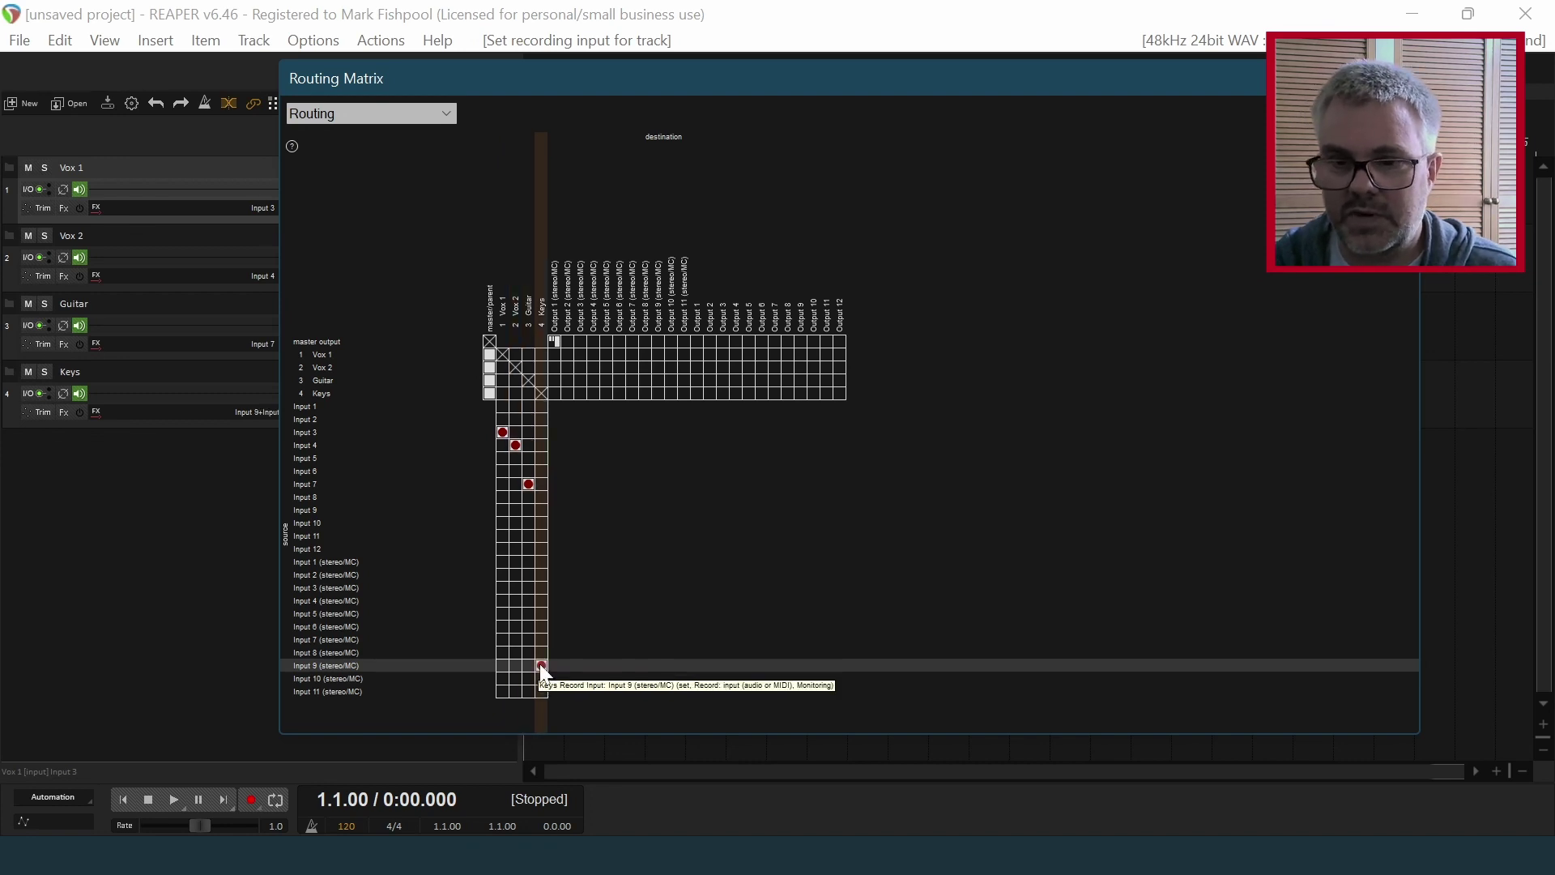
# Route Vox 1, Vox 2 and Guitar to stereo hardware Outputs 3, 4 and 7, and Keys to mono Output 9, then close the matrix.
pyautogui.click(582, 356)
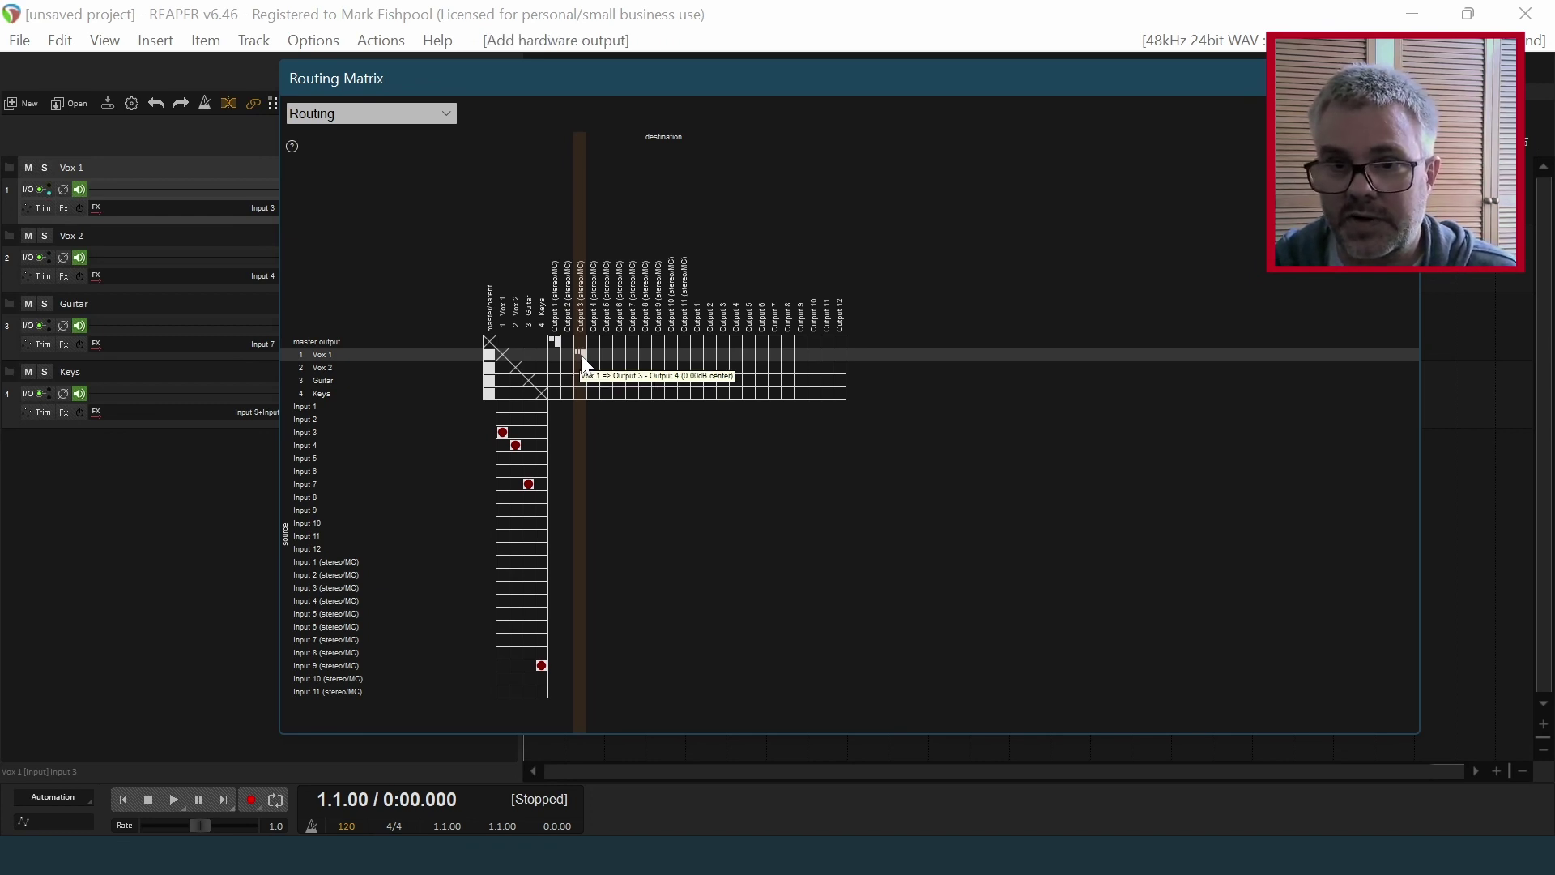
pyautogui.click(597, 368)
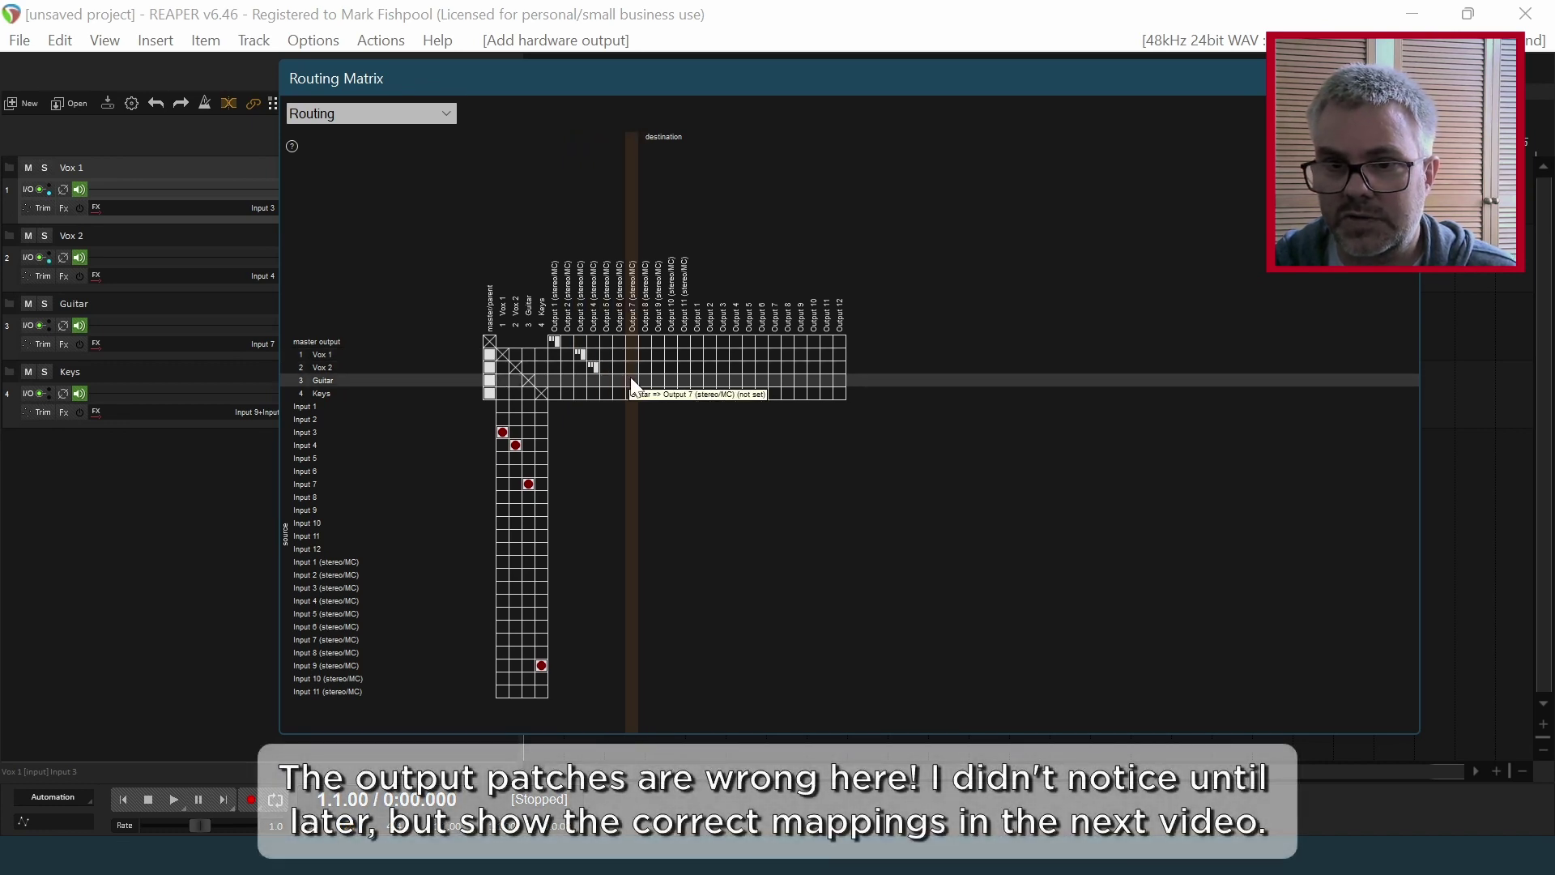
pyautogui.click(632, 380)
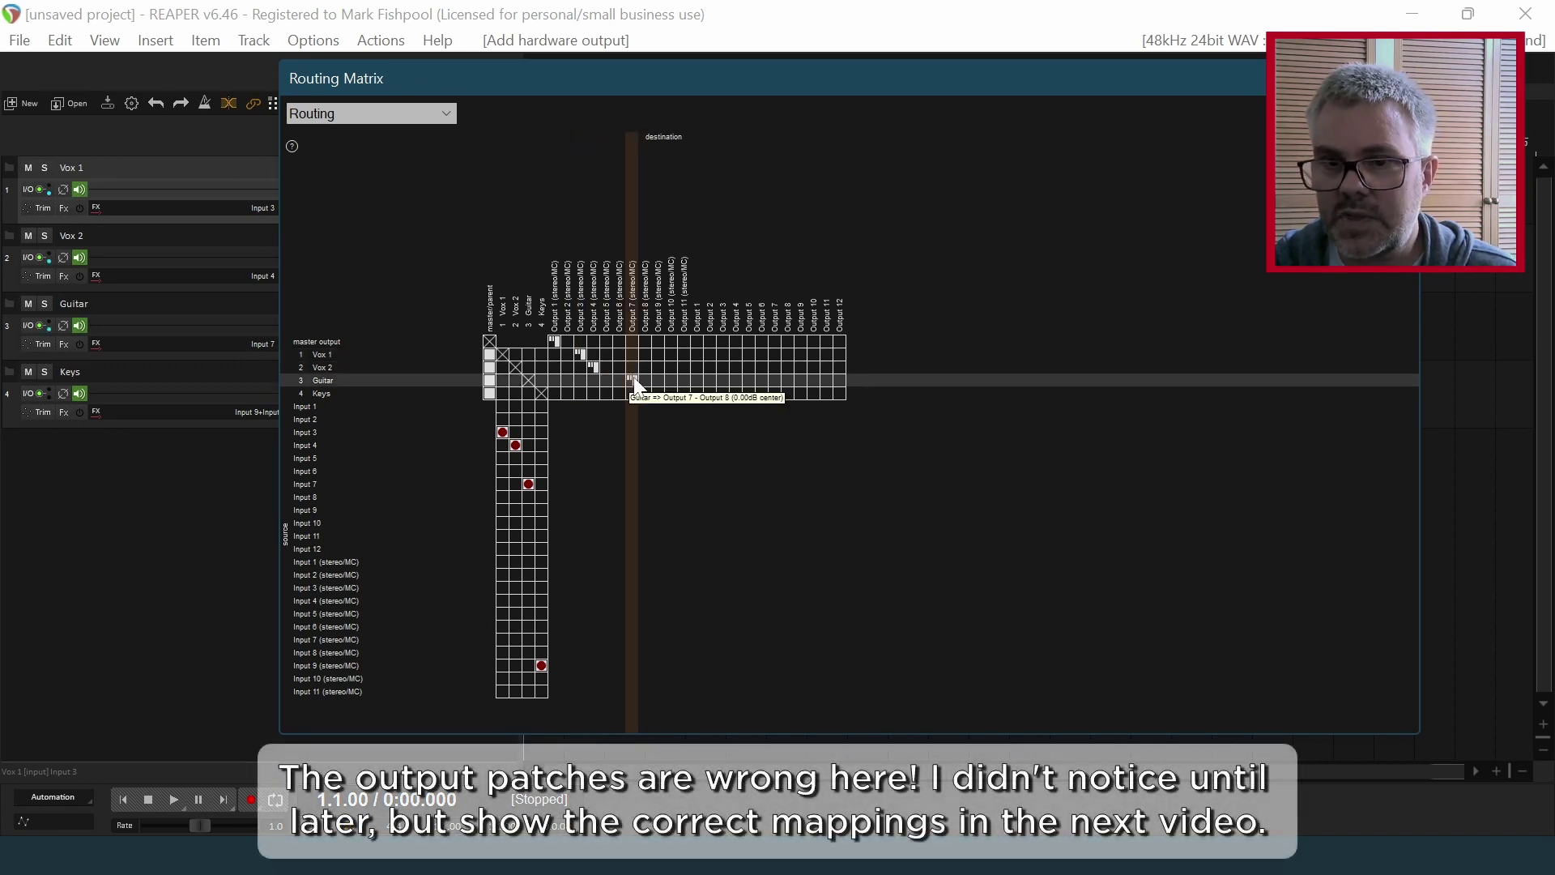
pyautogui.click(802, 394)
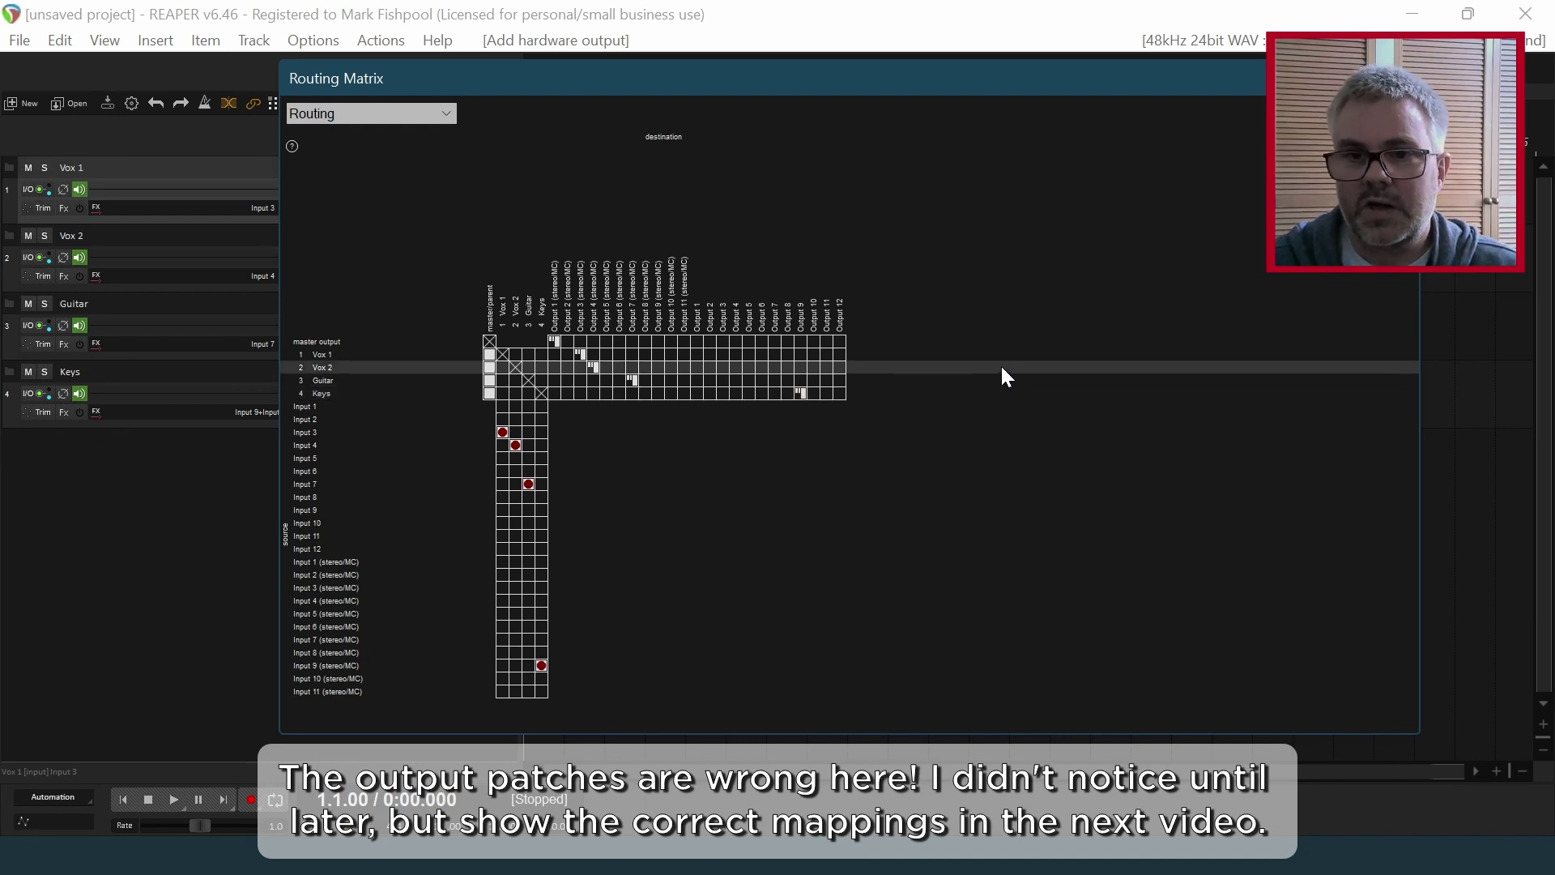
pyautogui.moveTo(1071, 78); pyautogui.dragTo(1060, 79)
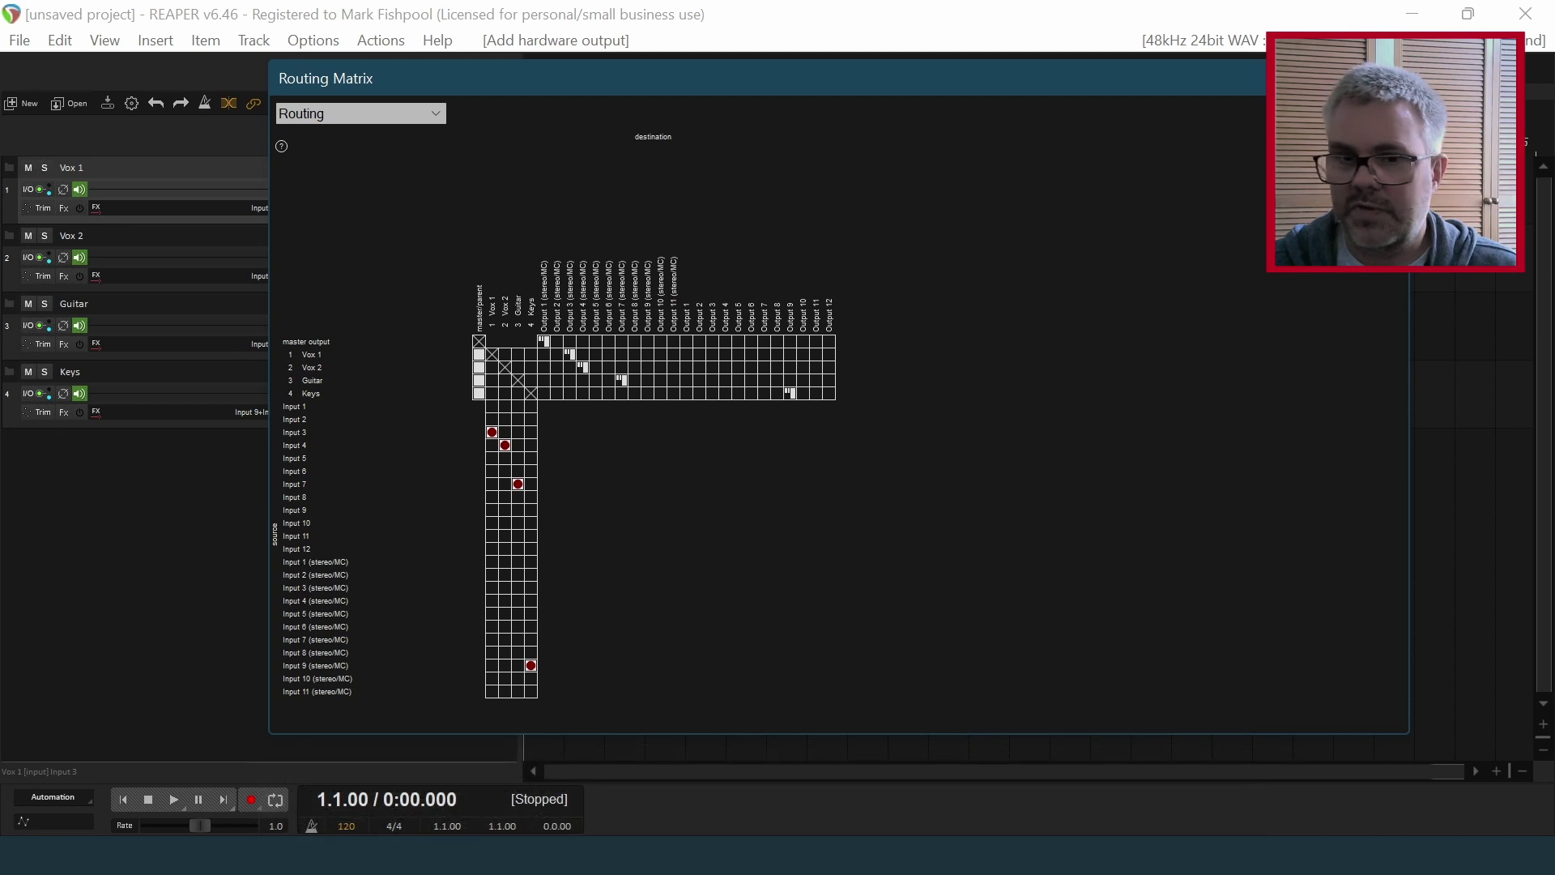
pyautogui.hotkey('alt', 'r')
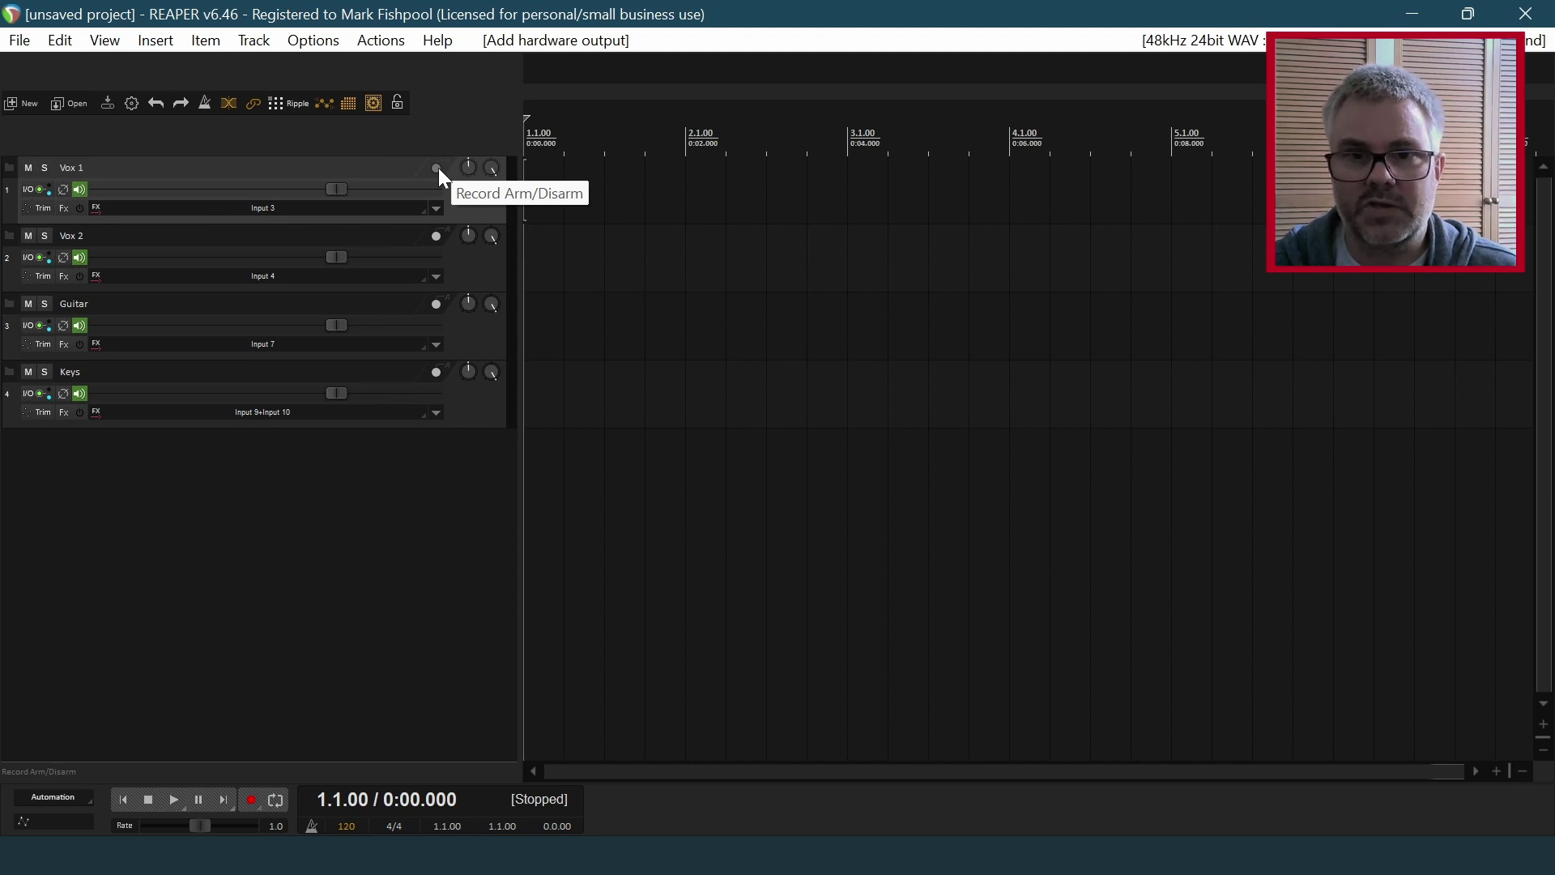
# Arm all four tracks for recording and save the project as a template named Recording Demo.
pyautogui.moveTo(439, 168); pyautogui.dragTo(429, 471)
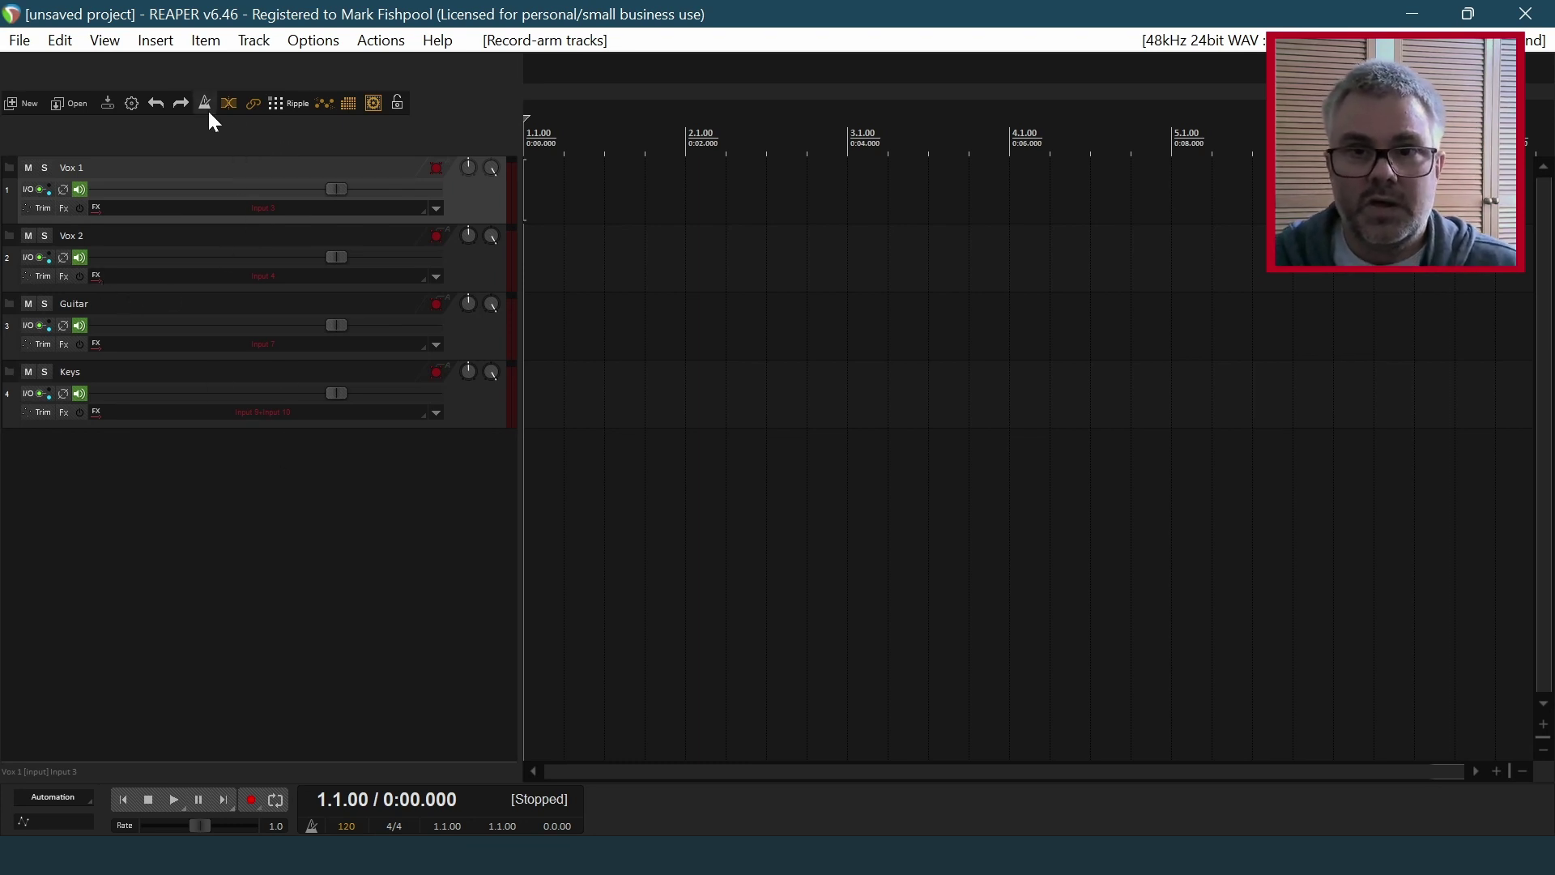
pyautogui.click(20, 41)
pyautogui.moveTo(166, 290)
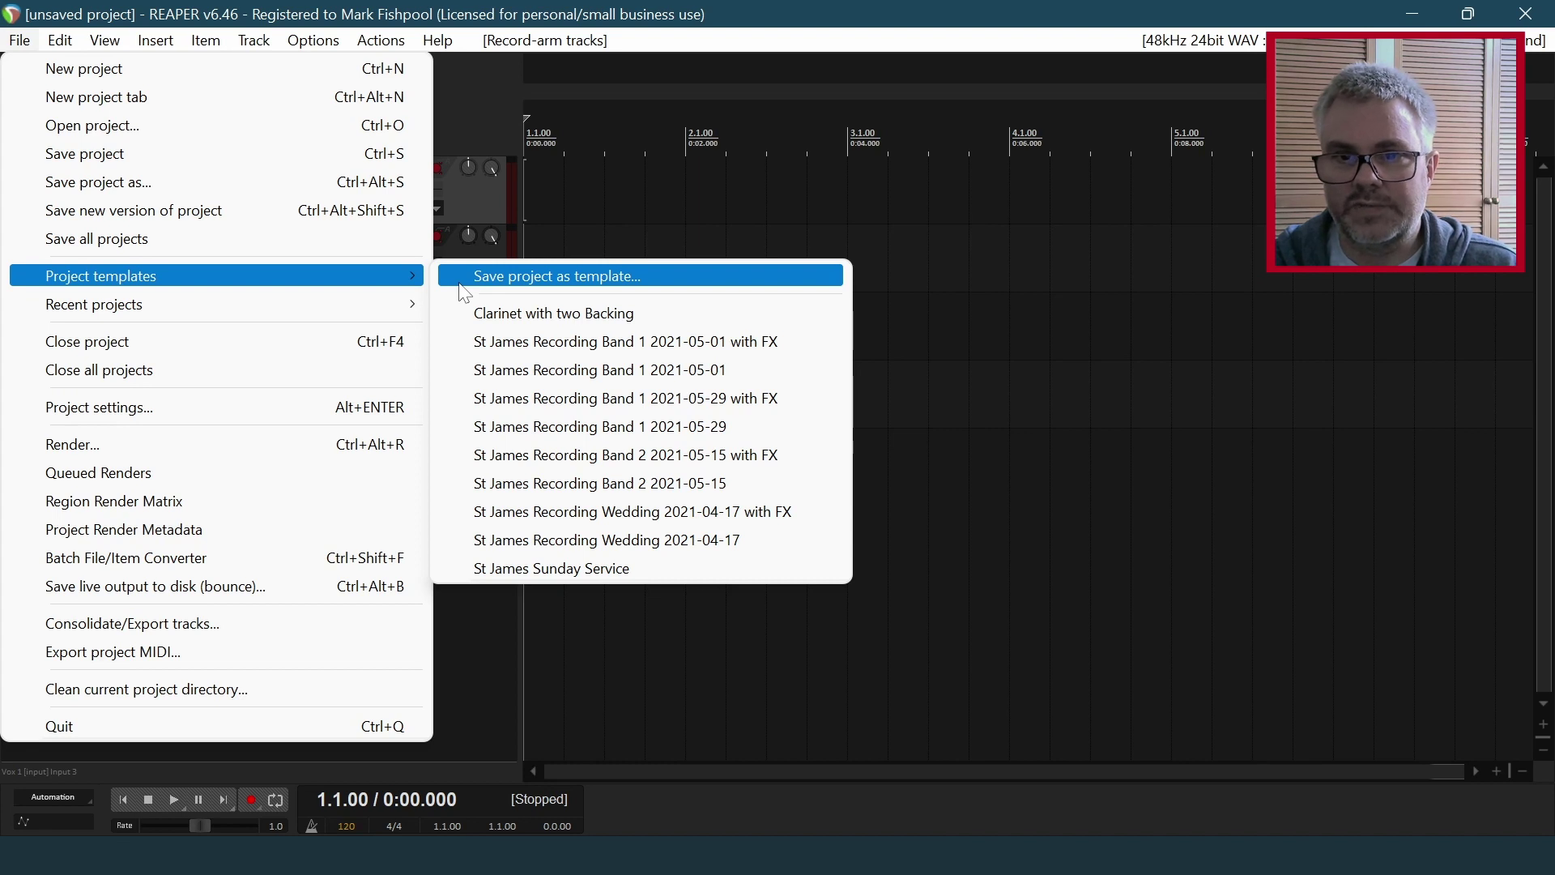
pyautogui.click(526, 277)
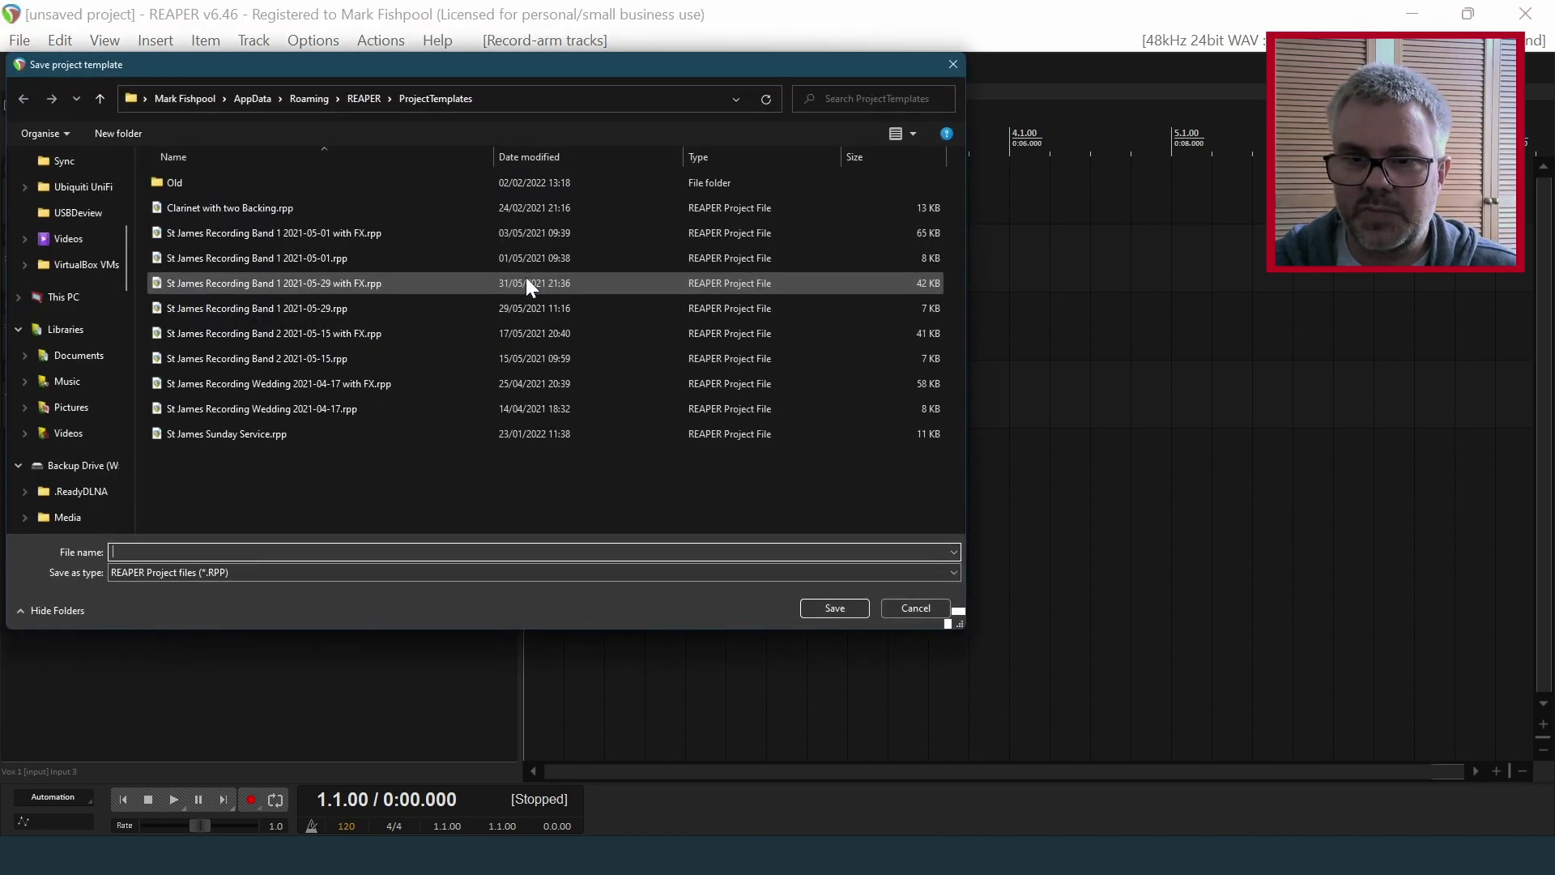
pyautogui.write('Recording')
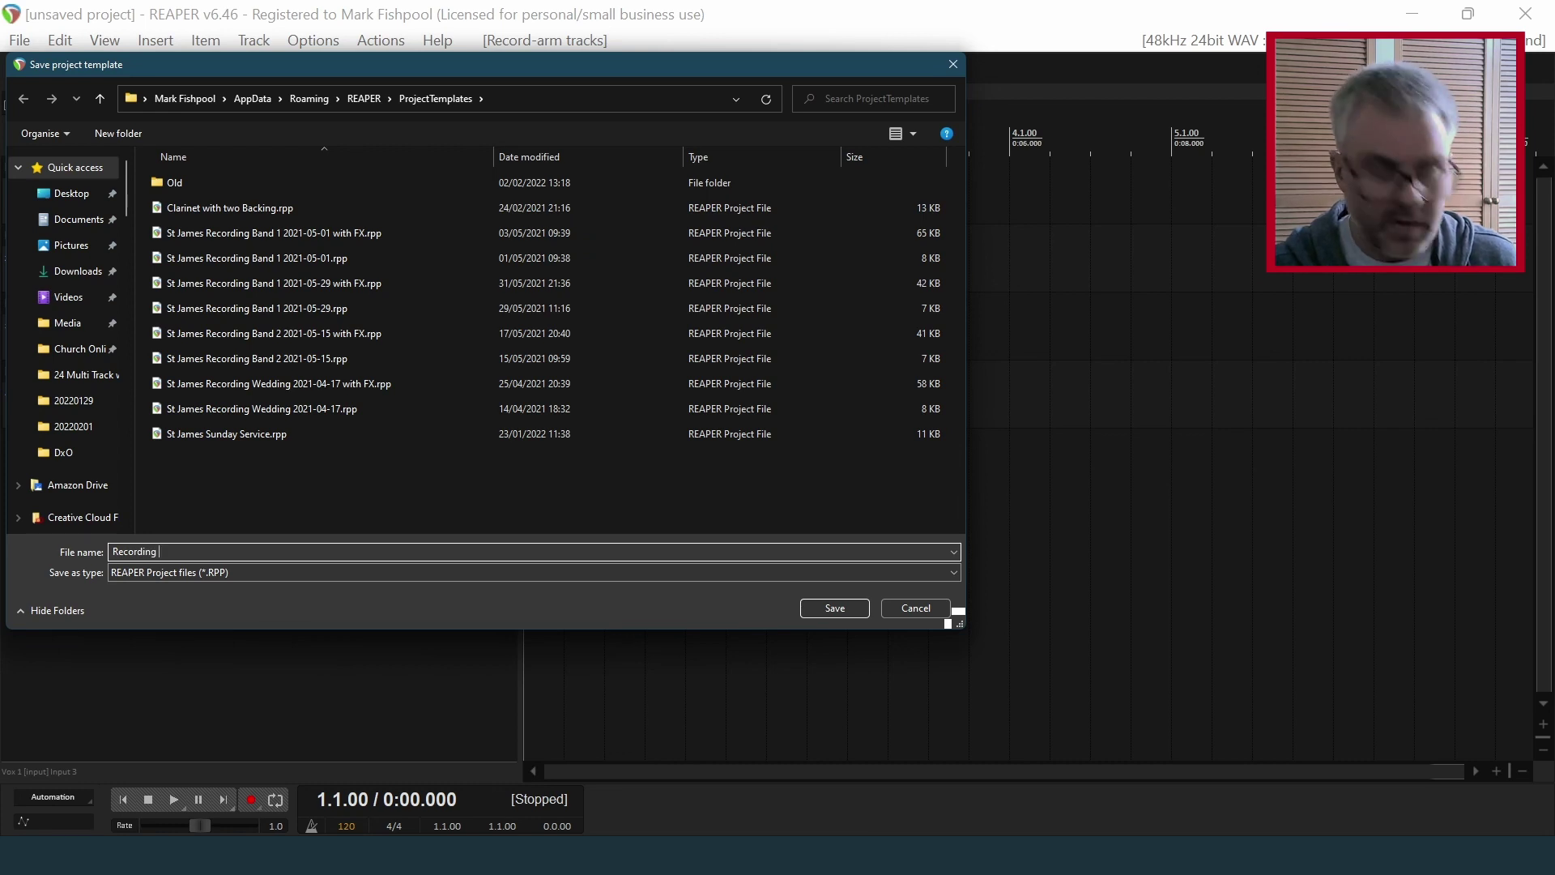
pyautogui.write(' Demo')
pyautogui.press('Return')
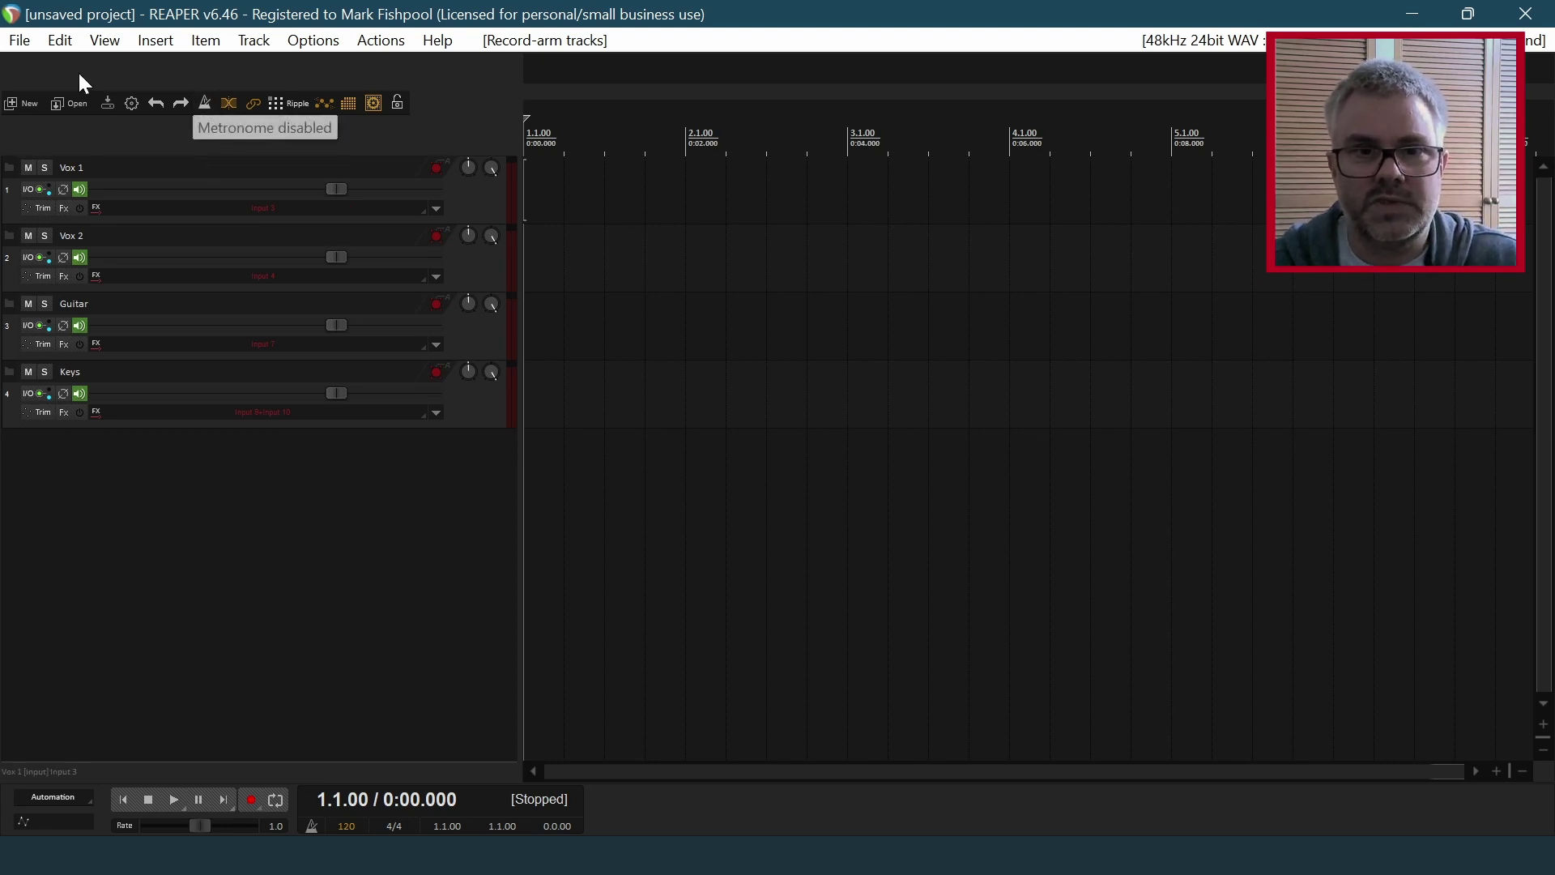
# Close the current project and load the Recording Demo project template.
pyautogui.click(20, 43)
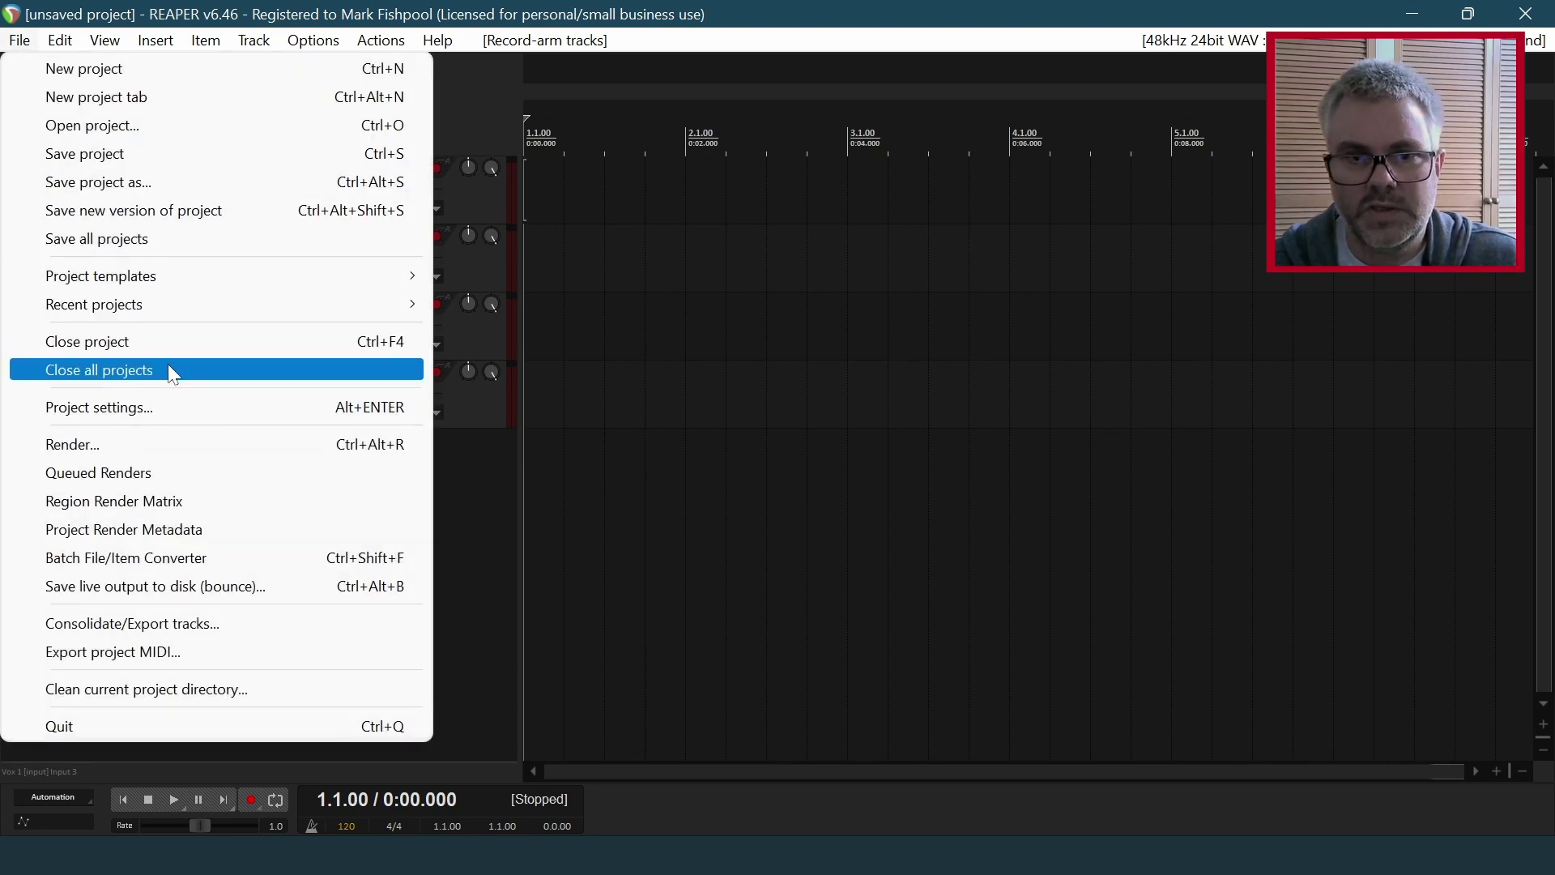
pyautogui.click(126, 341)
pyautogui.click(786, 502)
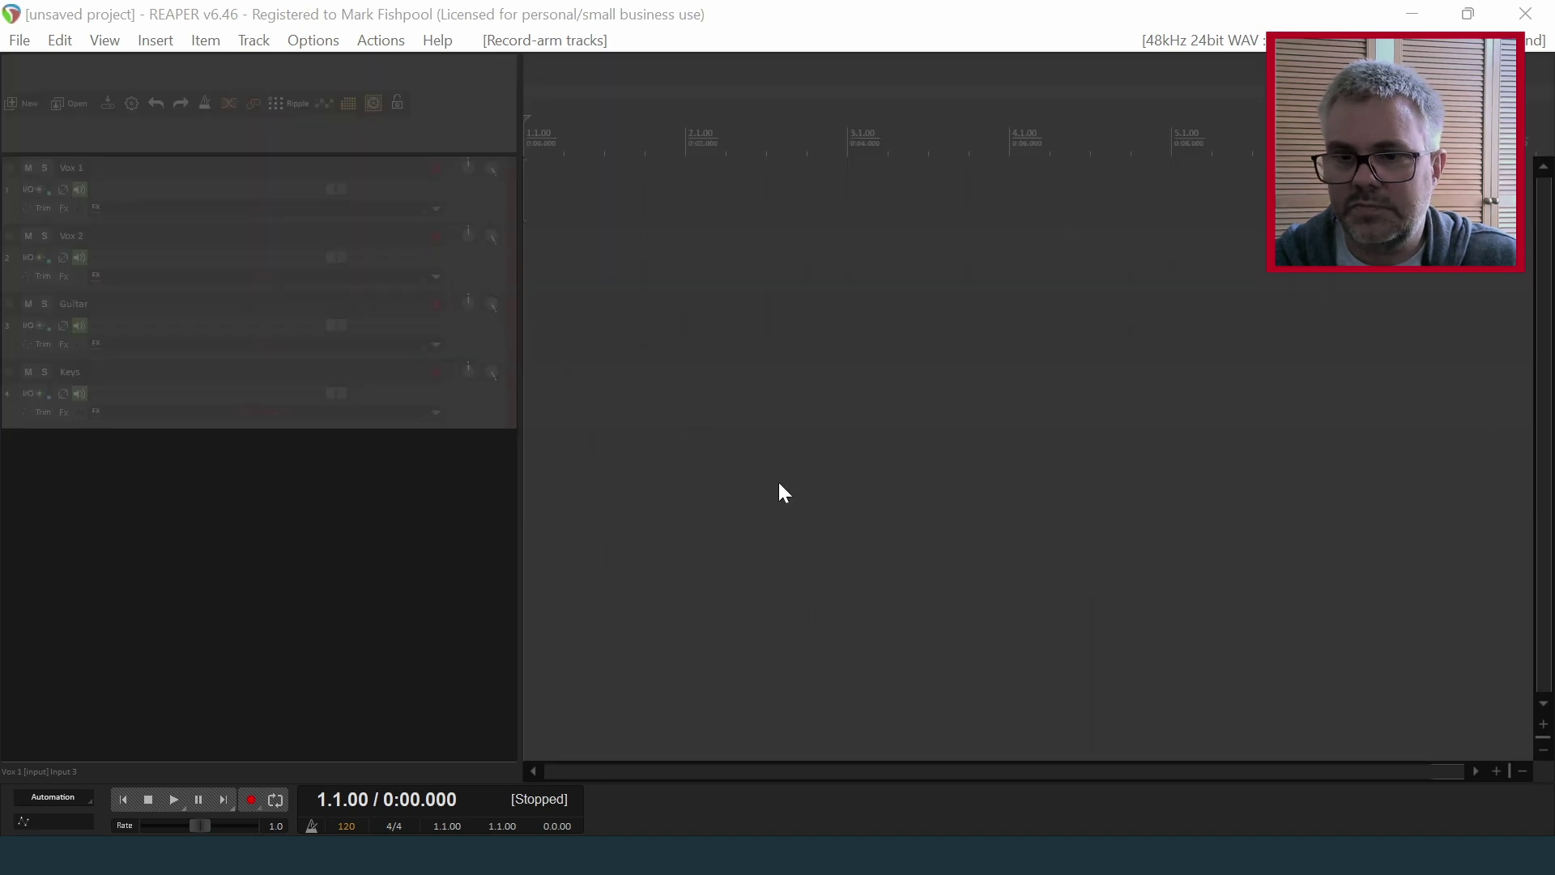
pyautogui.click(29, 47)
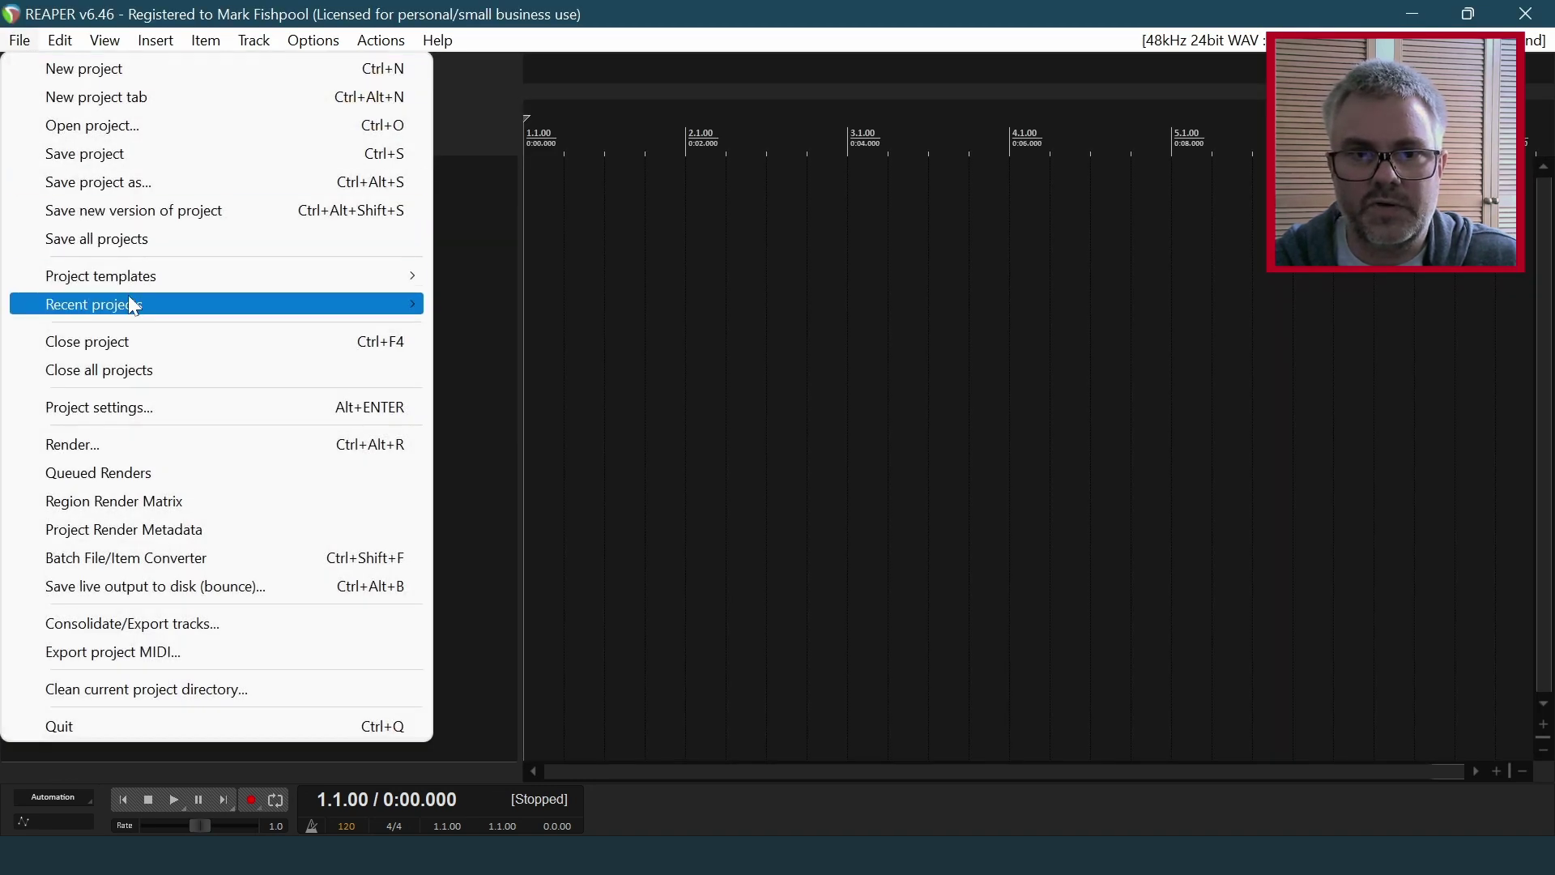
pyautogui.moveTo(171, 285)
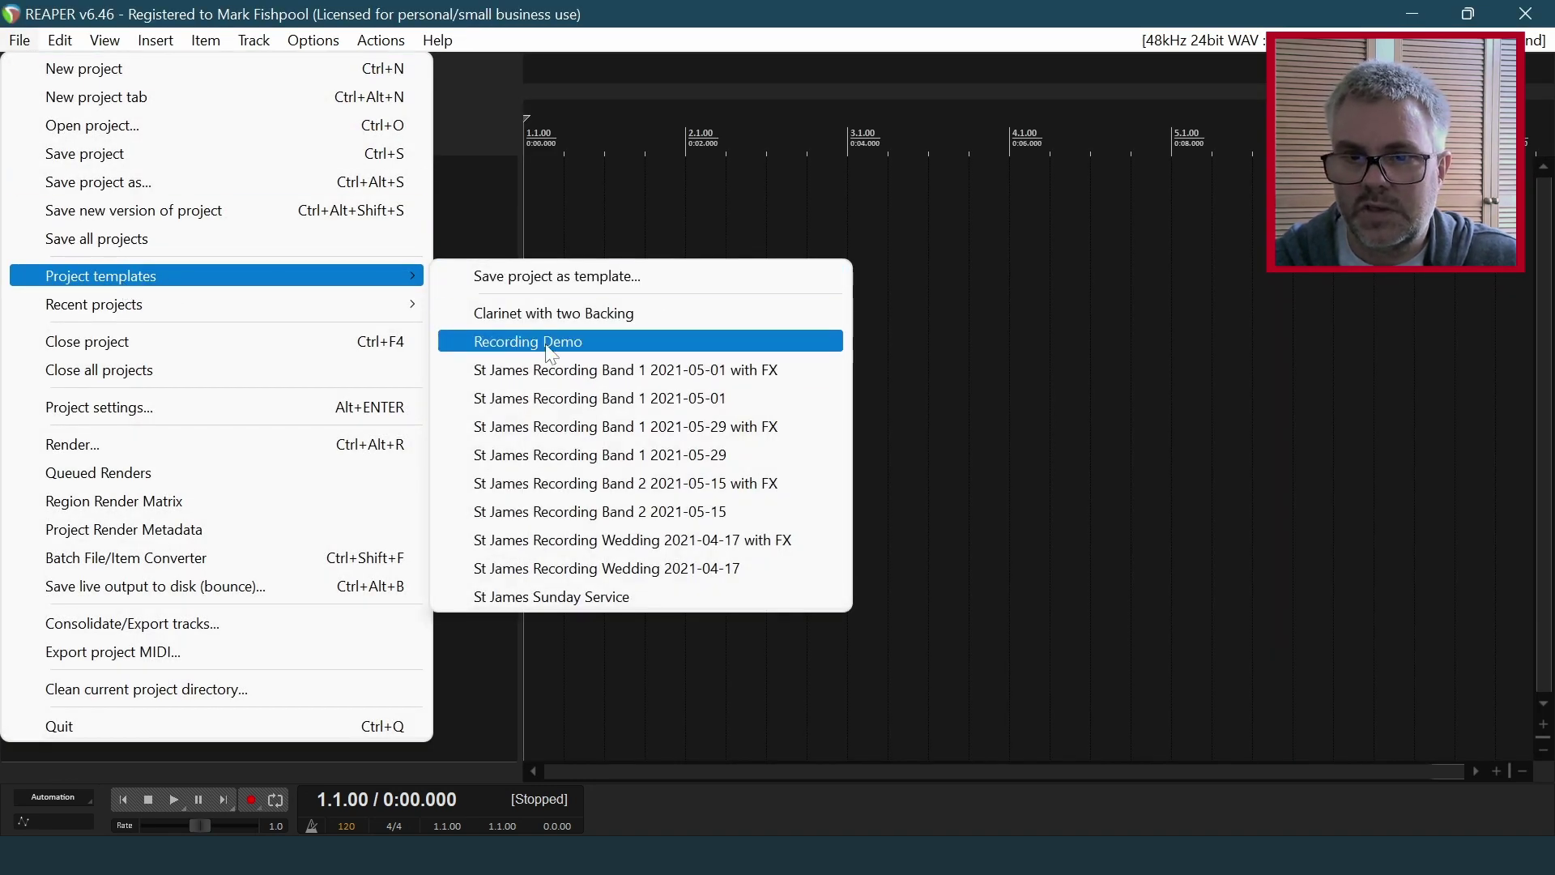
pyautogui.click(516, 347)
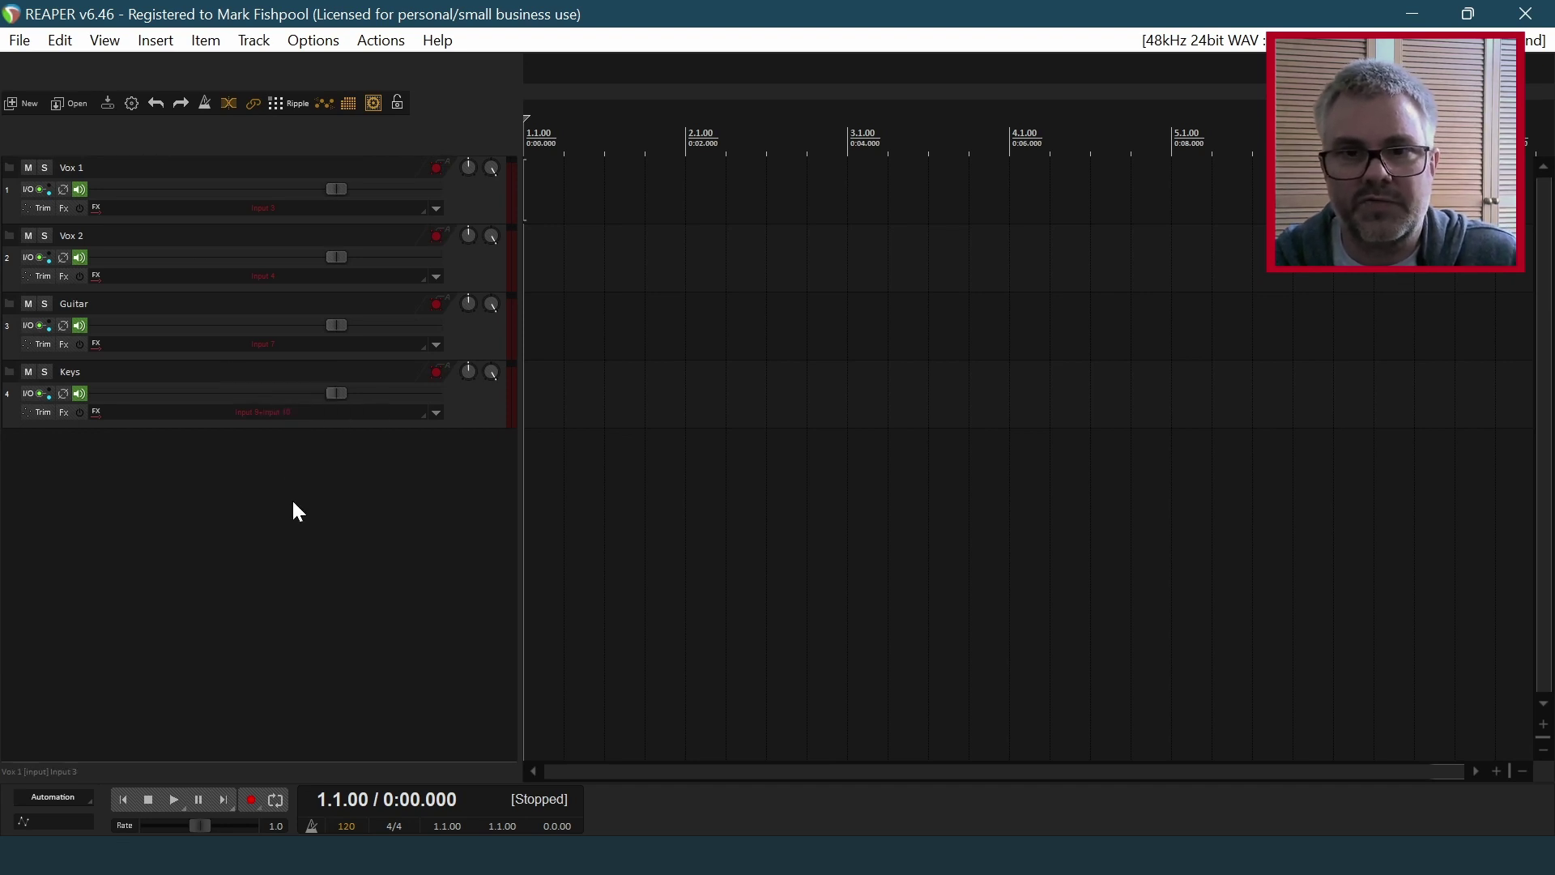
# Load the St James Sunday Service project template and look through its full track list.
pyautogui.click(18, 42)
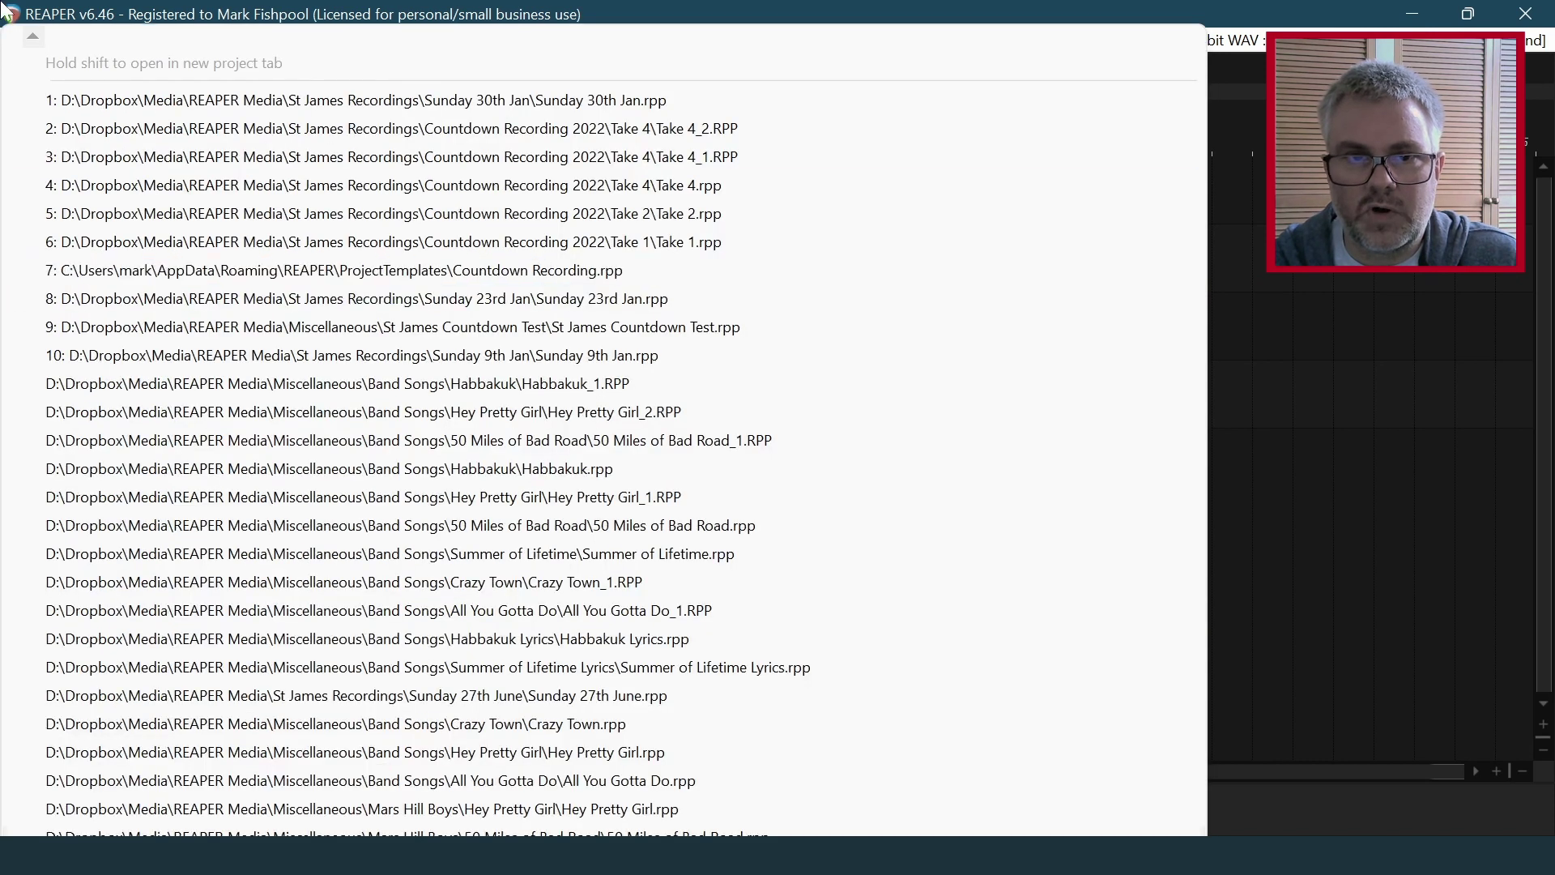
pyautogui.click(194, 13)
pyautogui.click(18, 41)
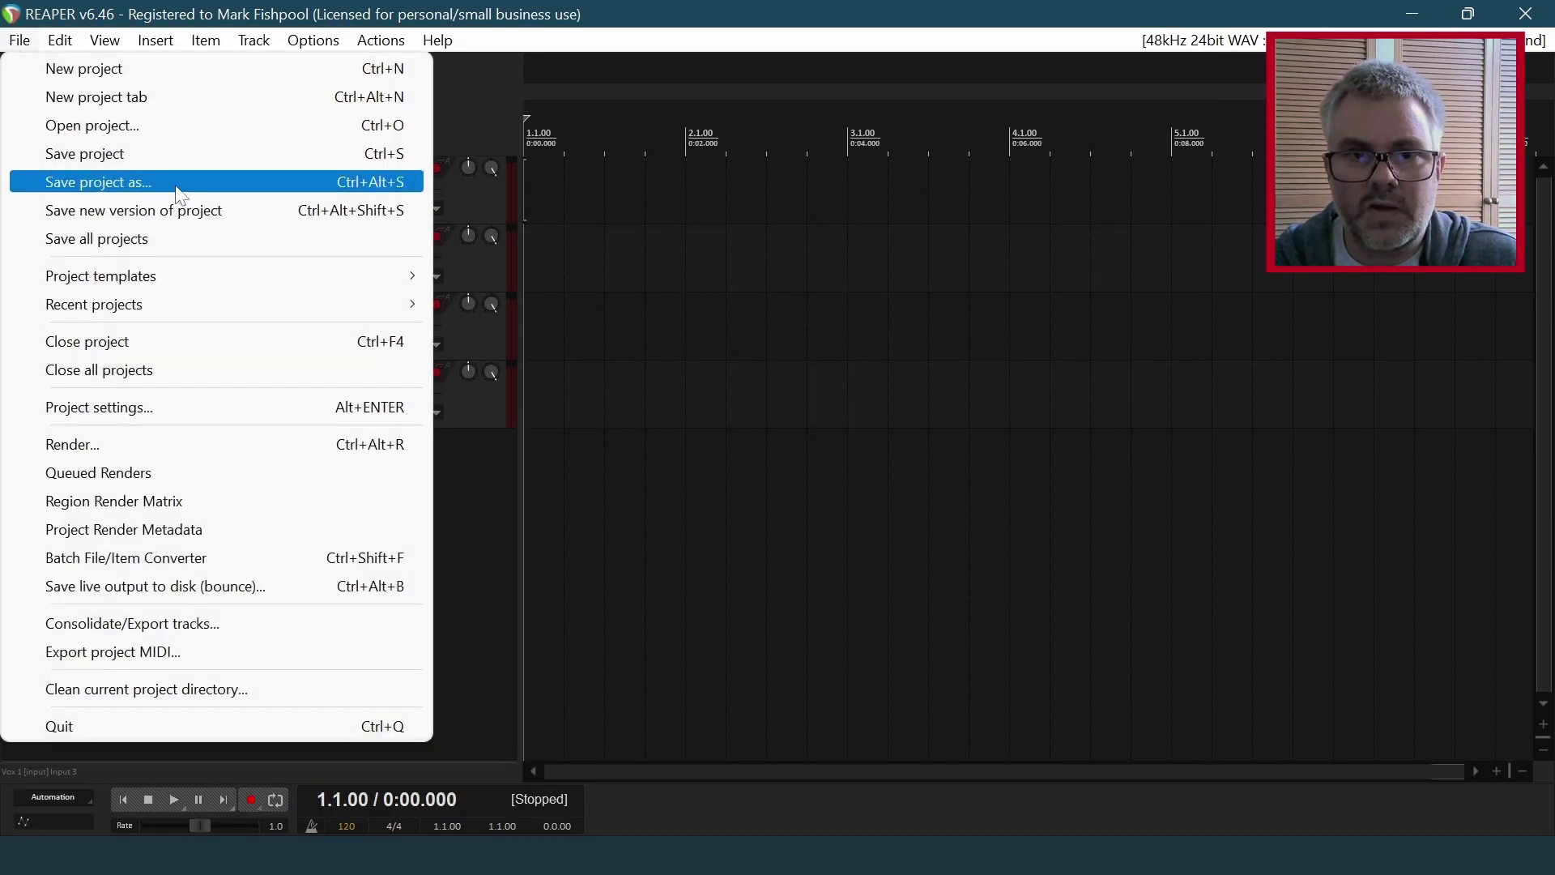
pyautogui.moveTo(169, 283)
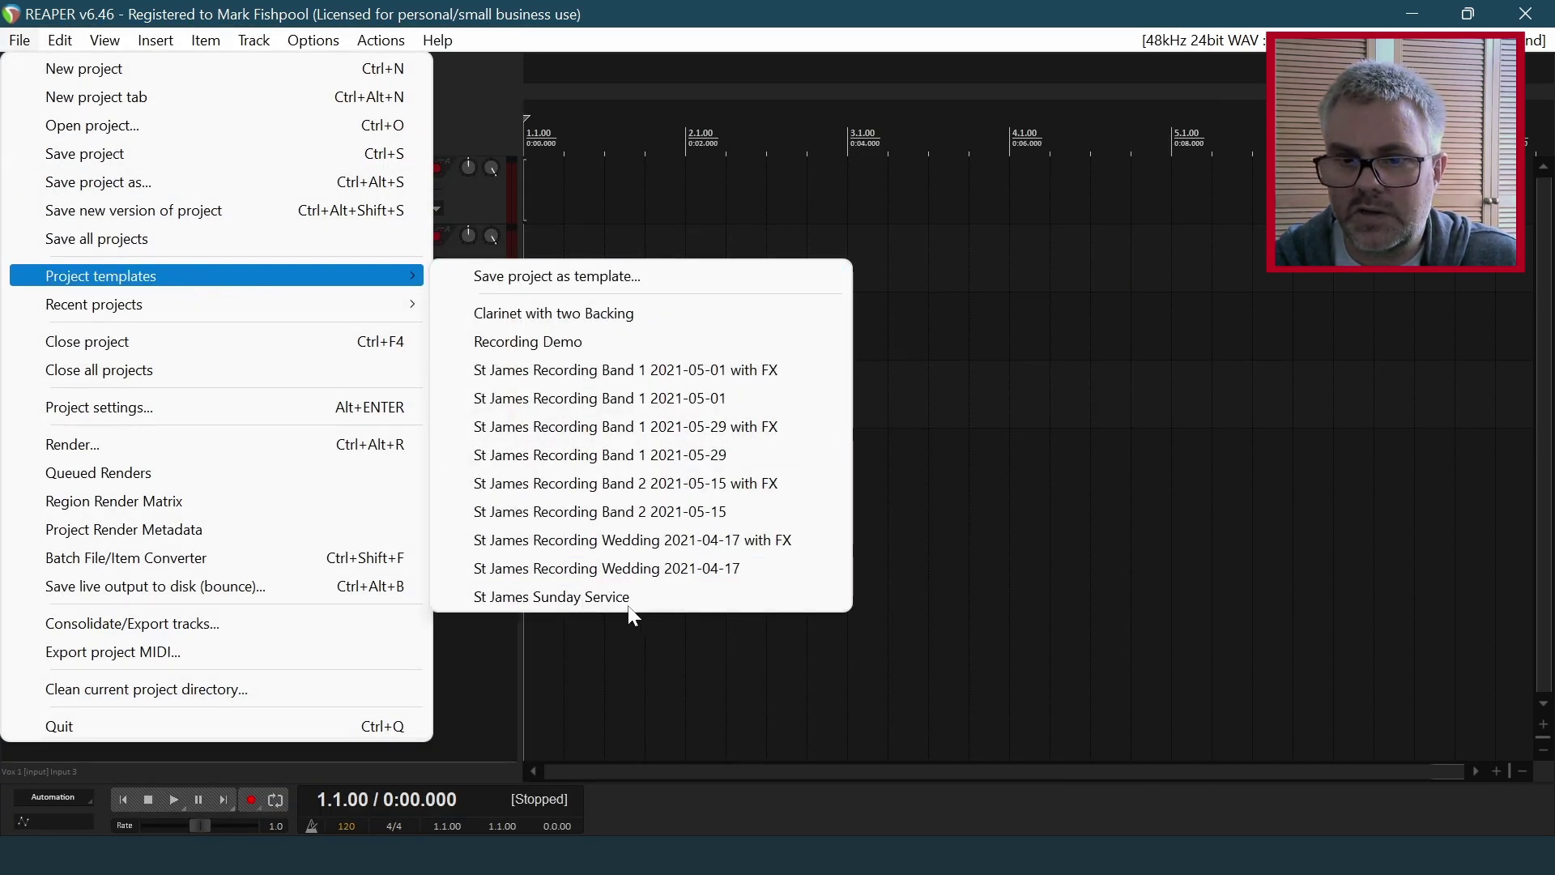
pyautogui.click(559, 600)
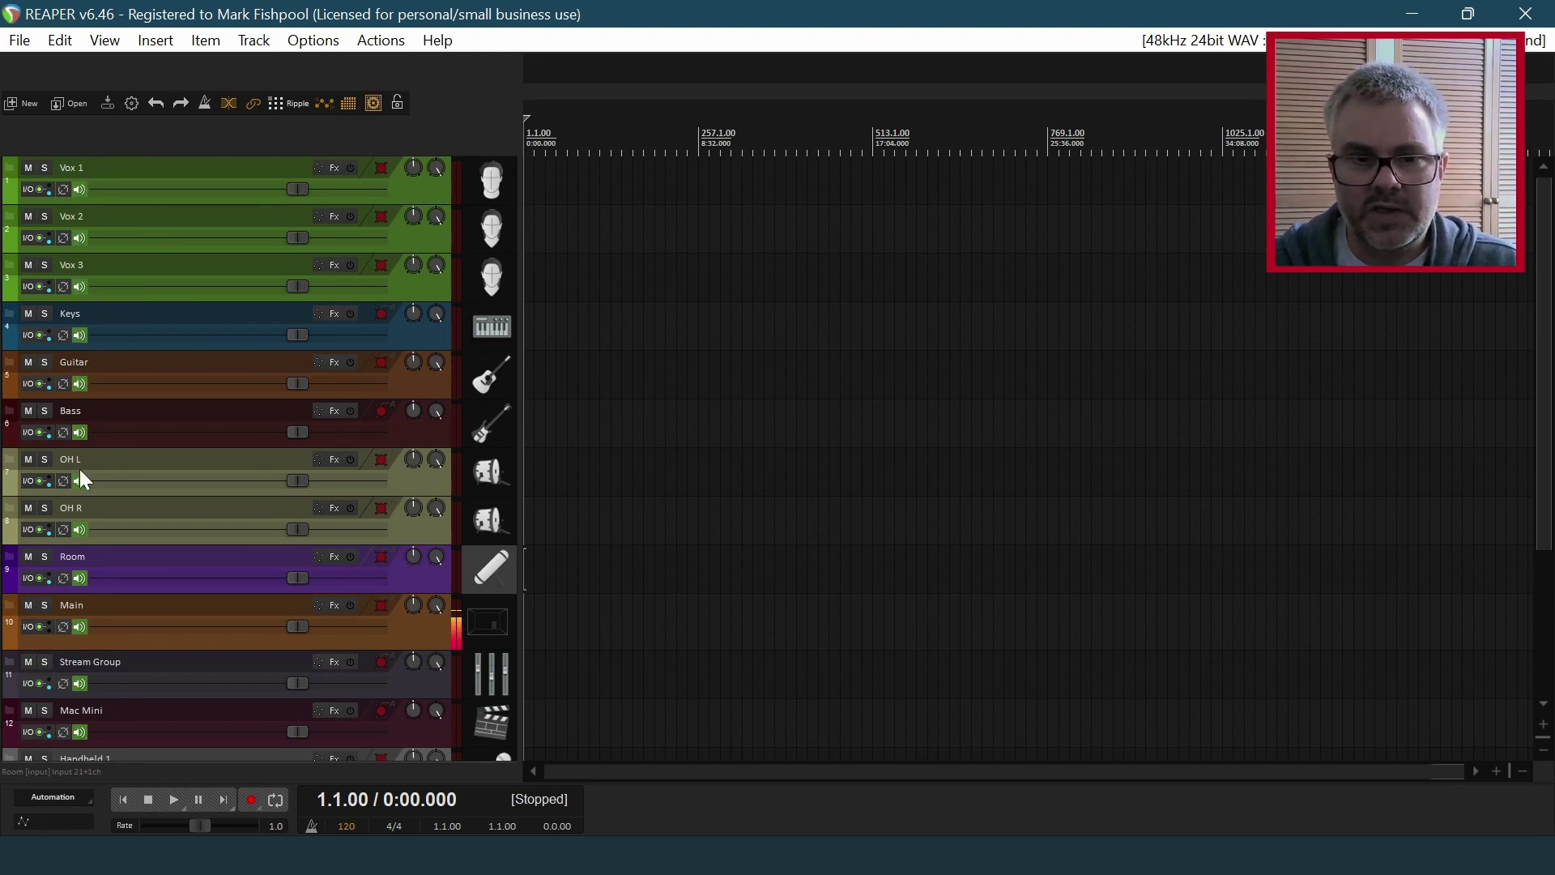
pyautogui.scroll(-2, 96, 563)
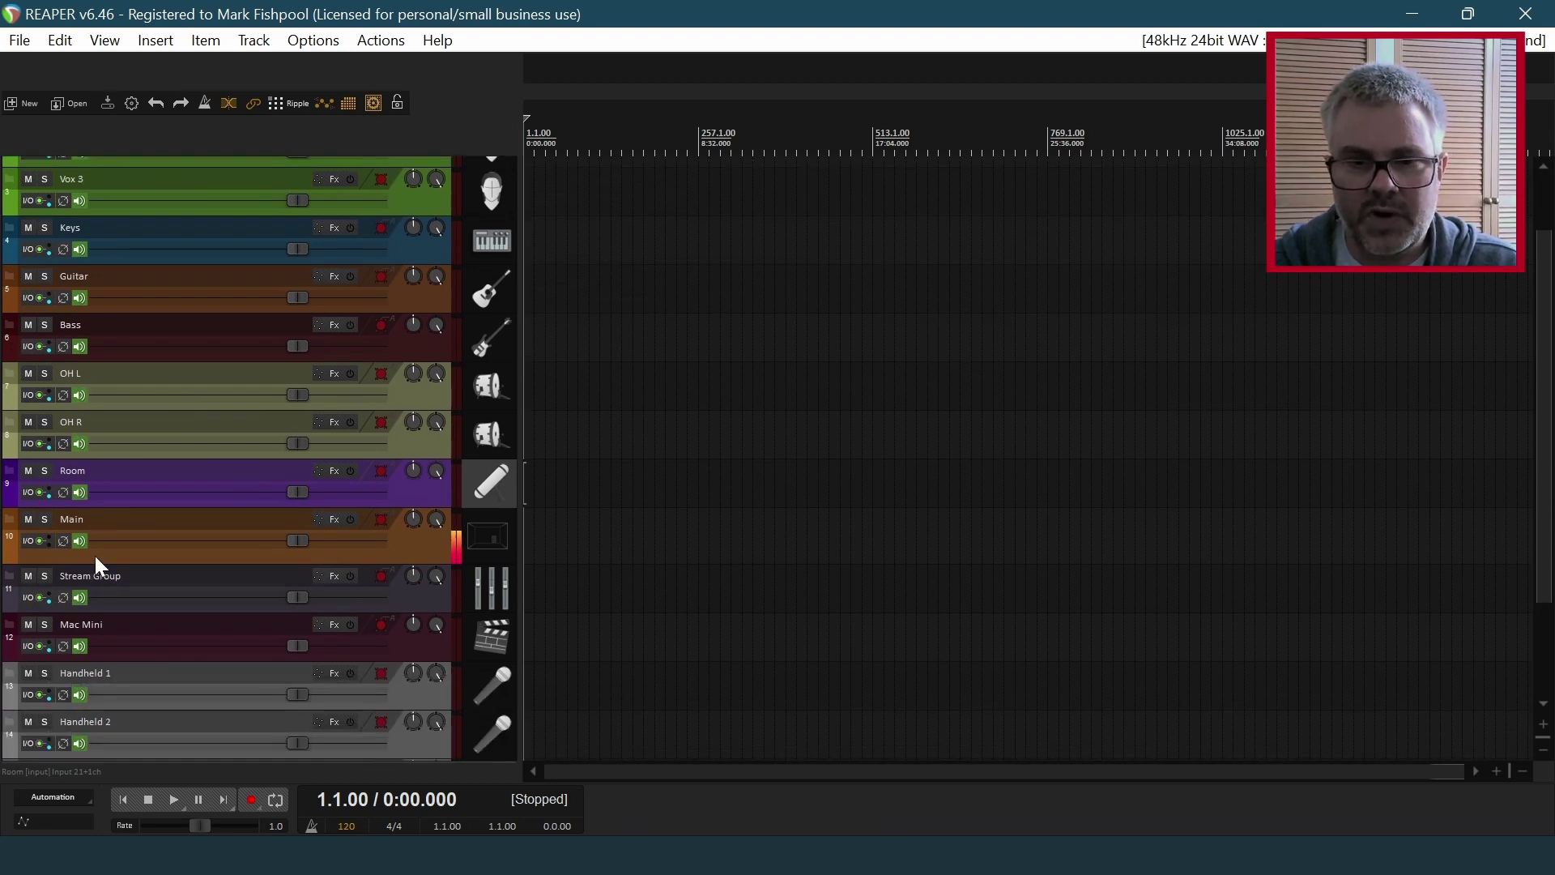
pyautogui.scroll(-3, 85, 523)
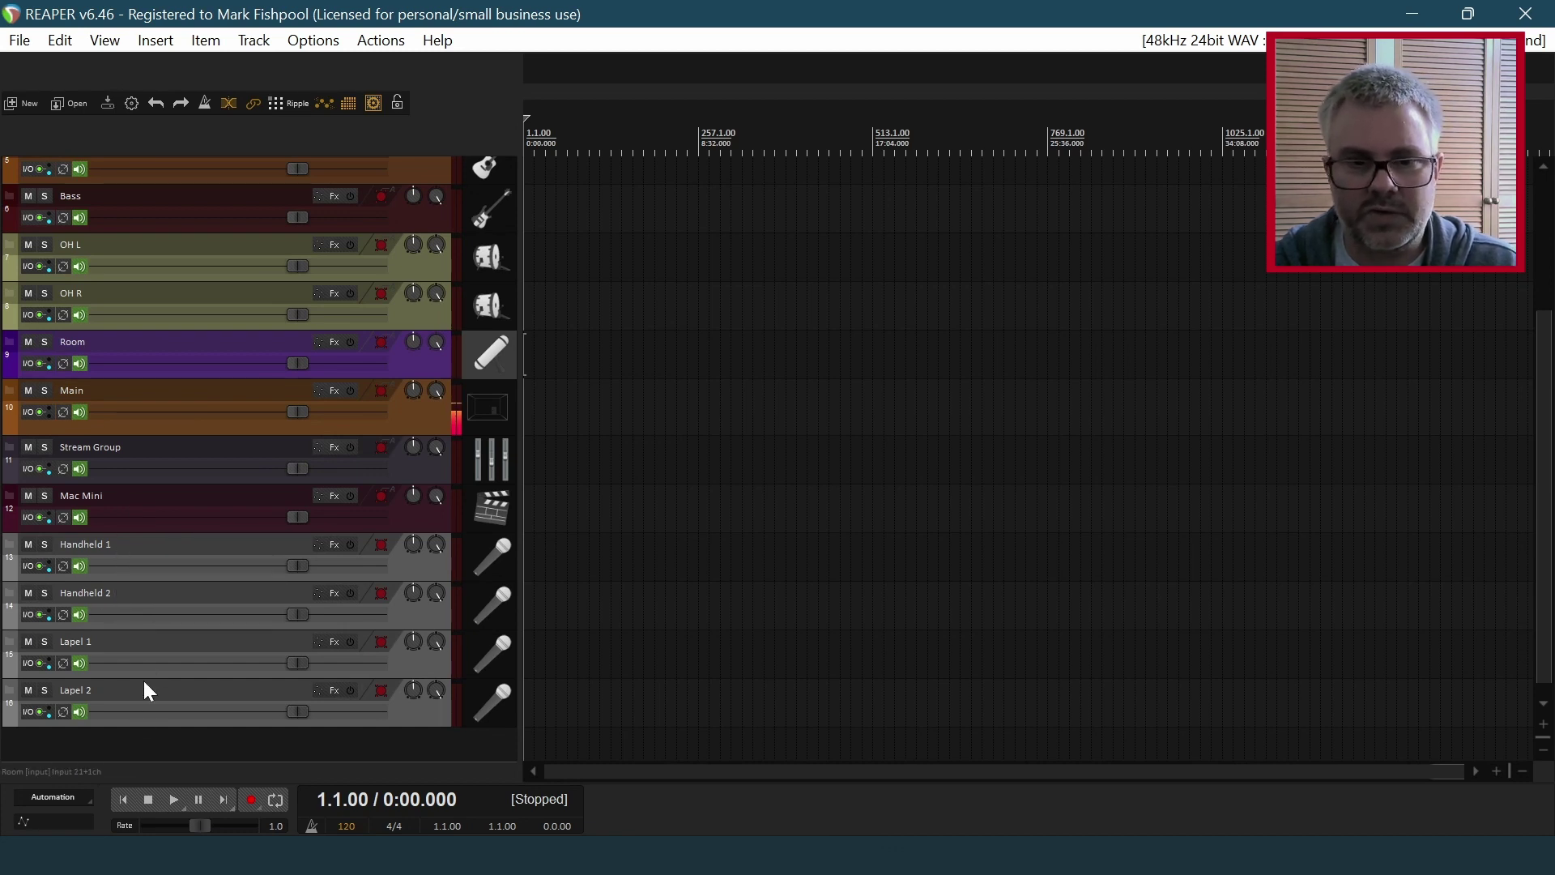
pyautogui.scroll(4, 197, 618)
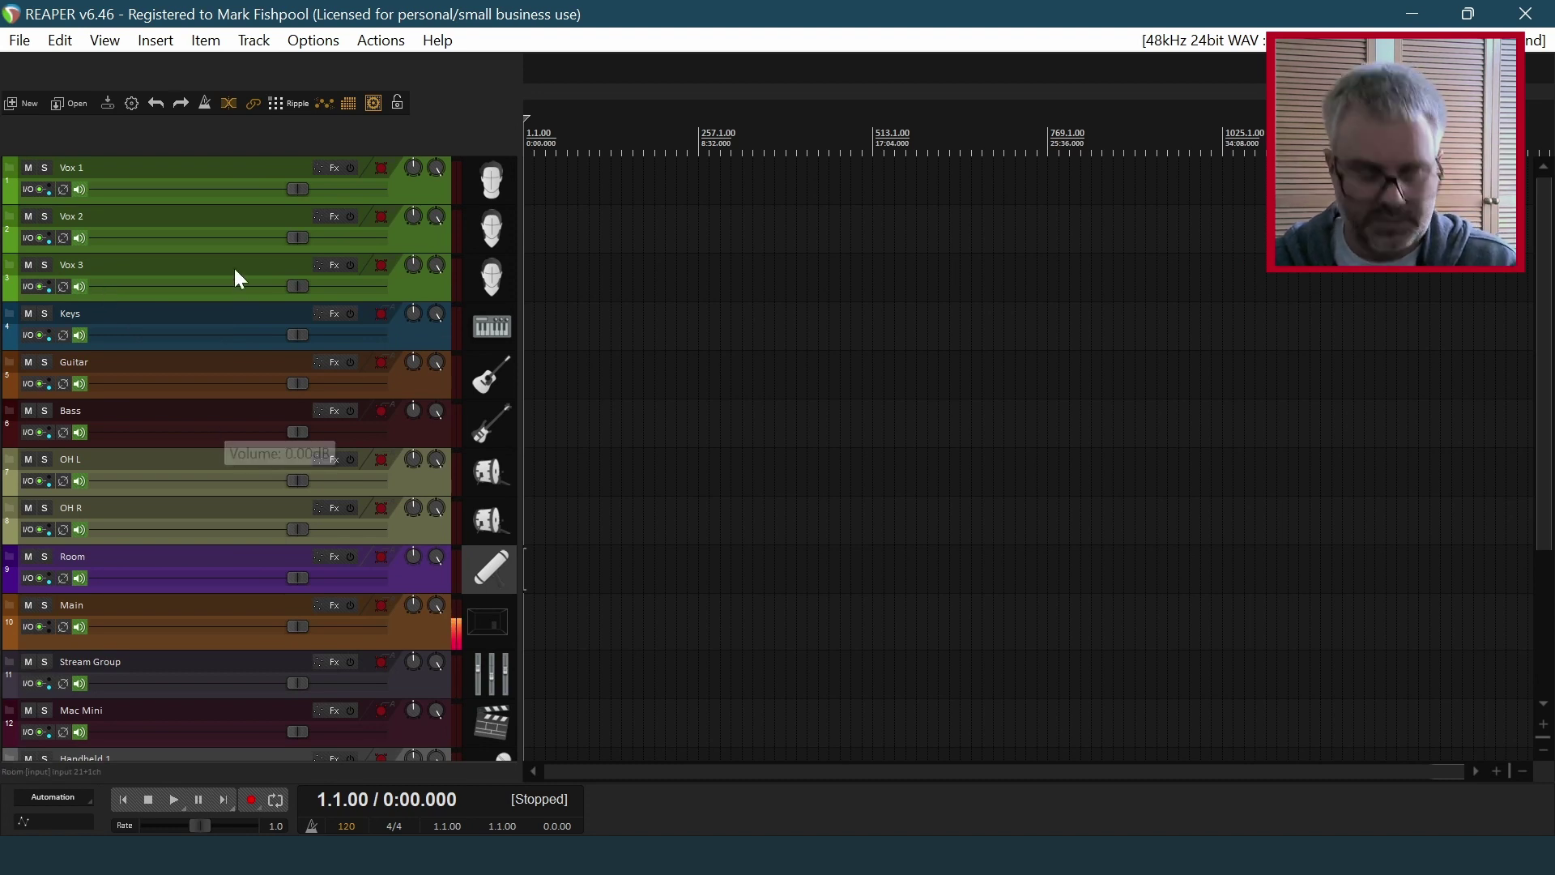
# Examine the input and output assignments of all Sunday Service template tracks in the routing matrix, then close it.
pyautogui.click(105, 42)
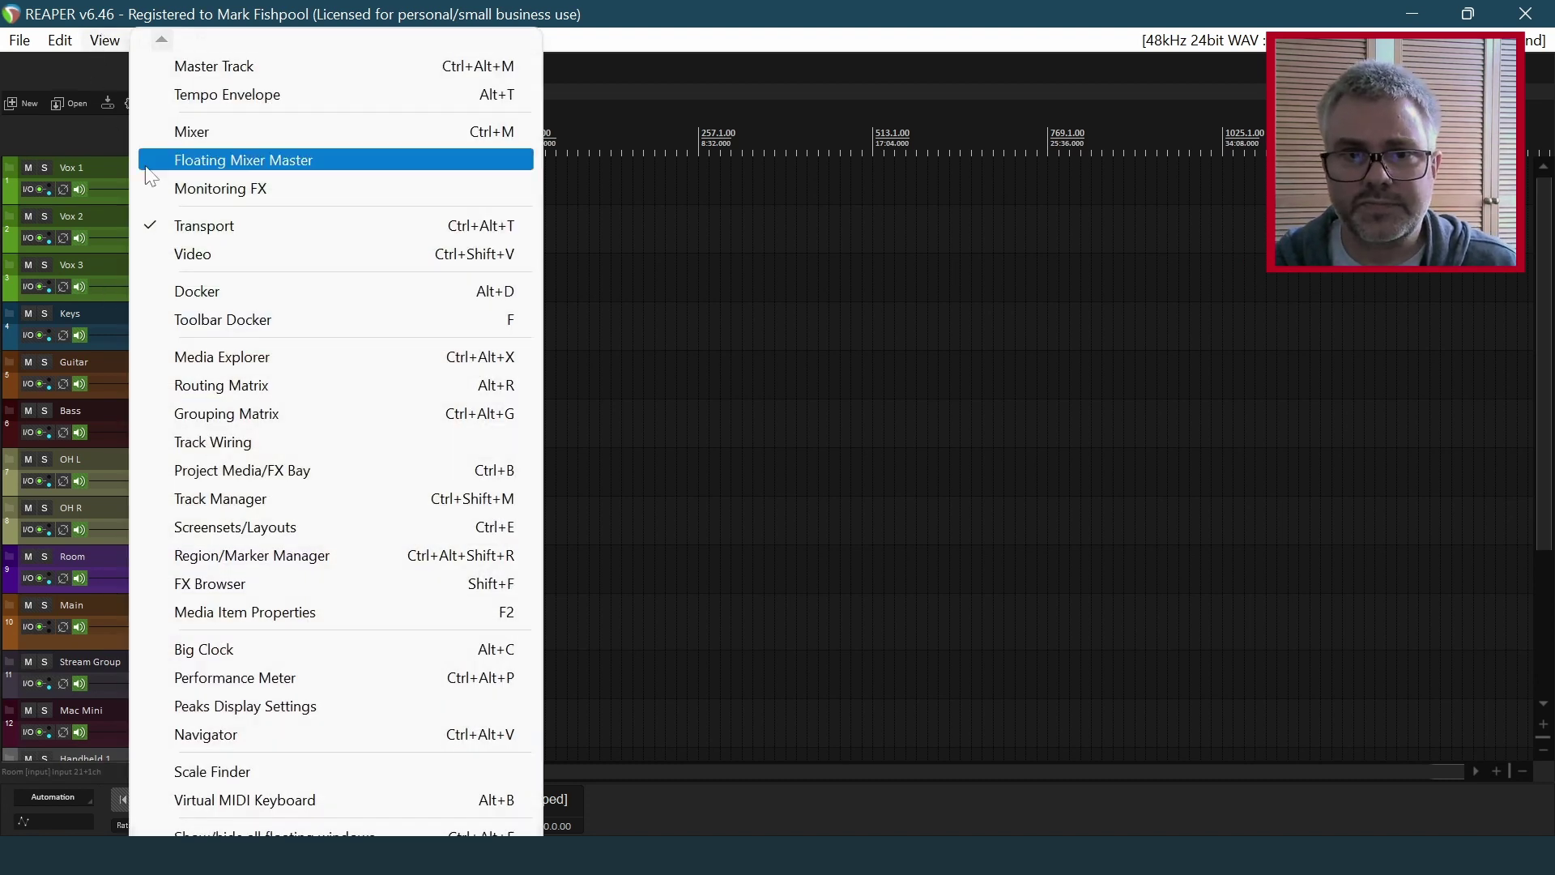
pyautogui.click(196, 397)
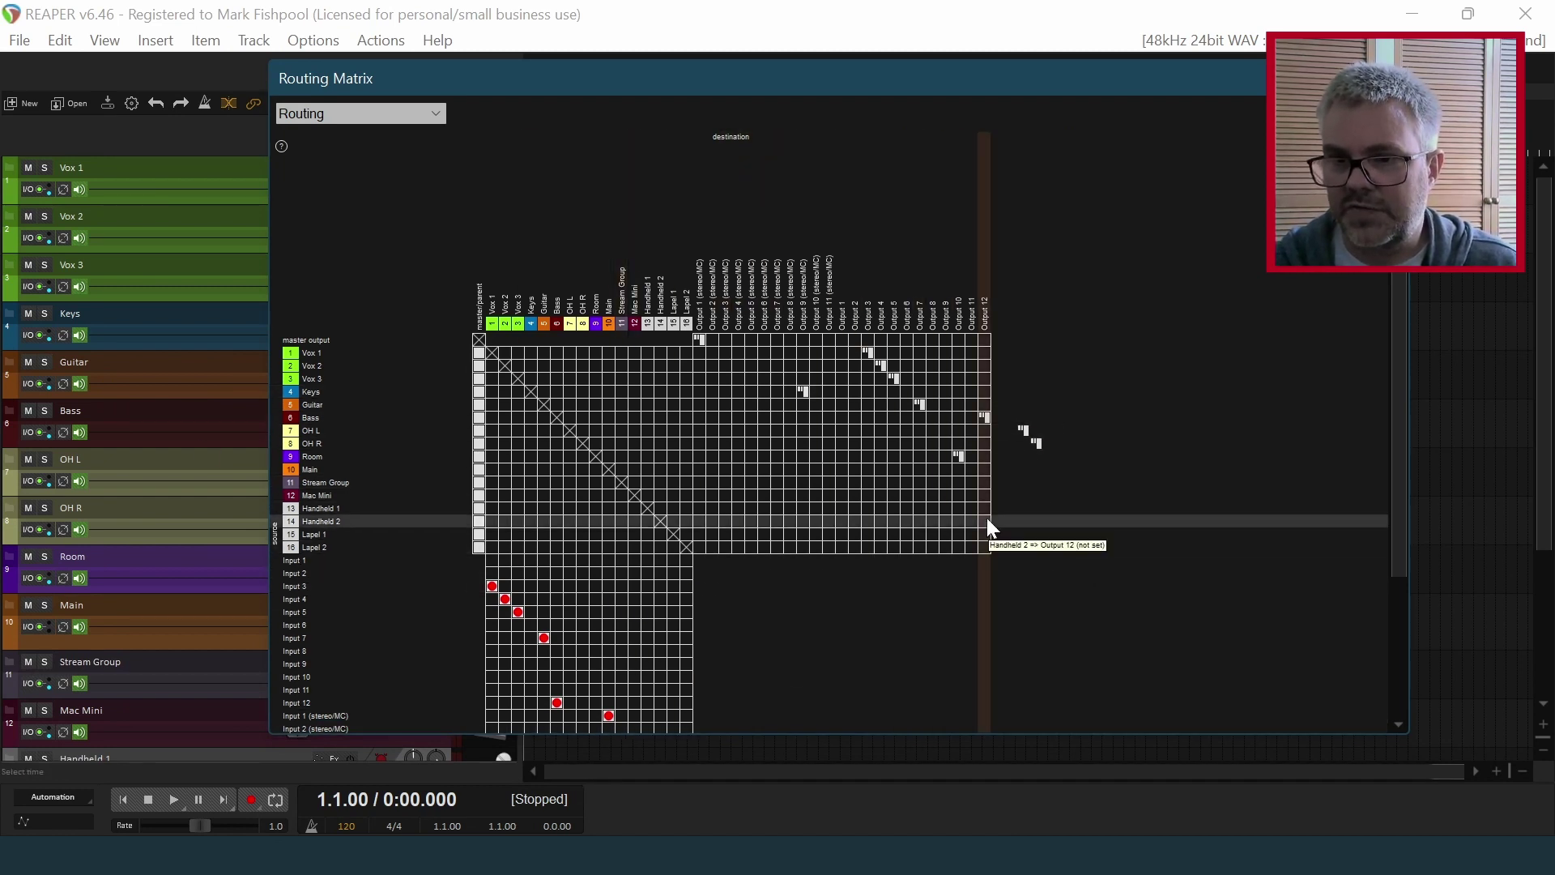
pyautogui.scroll(-3, 648, 644)
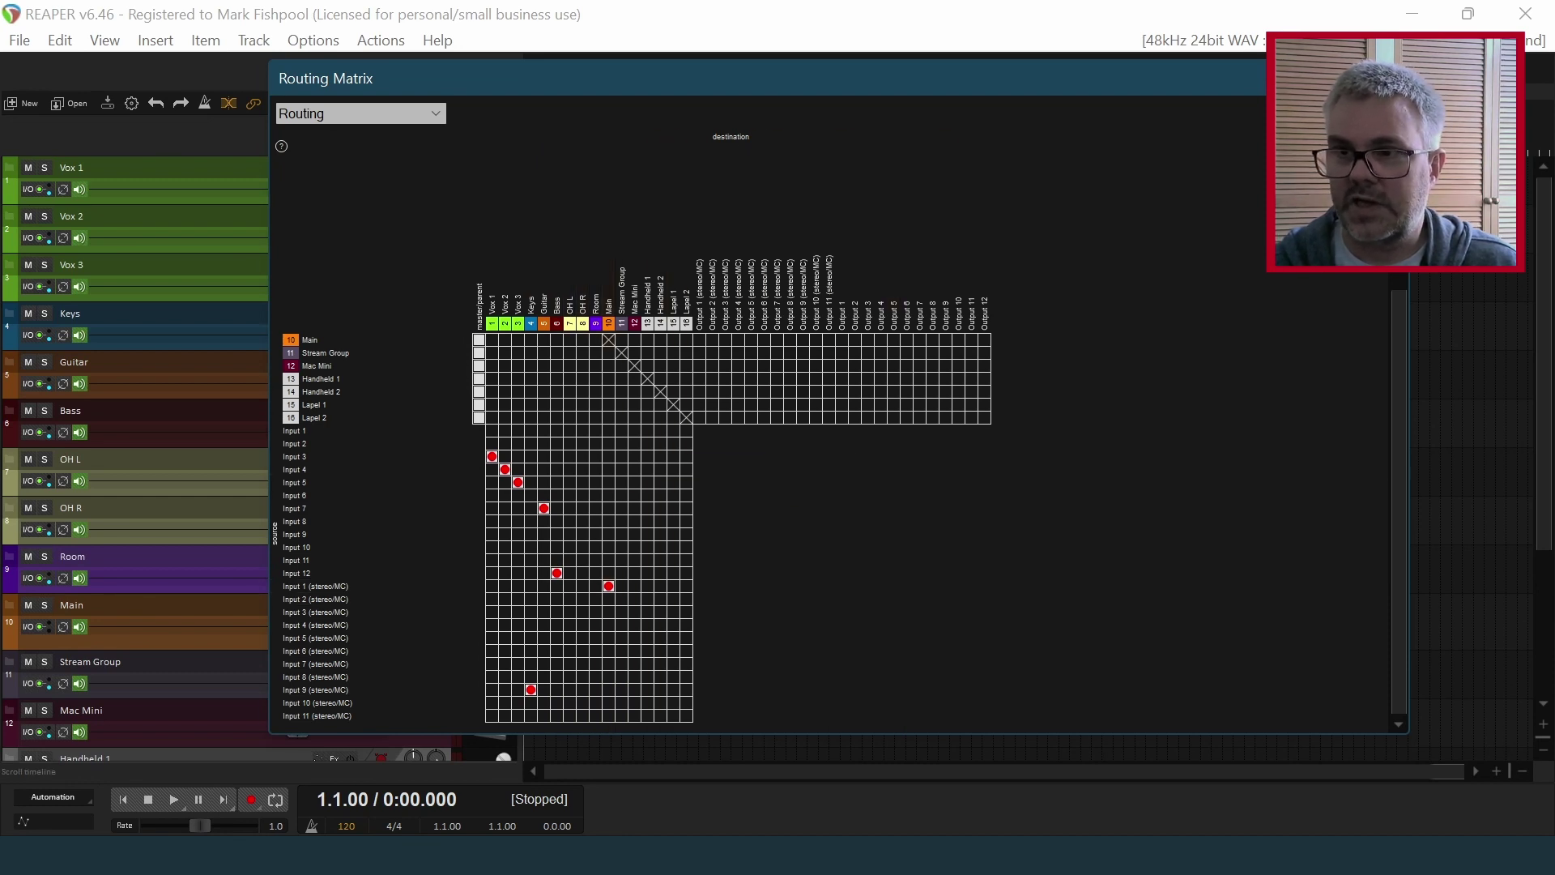
pyautogui.hotkey('alt', 'r')
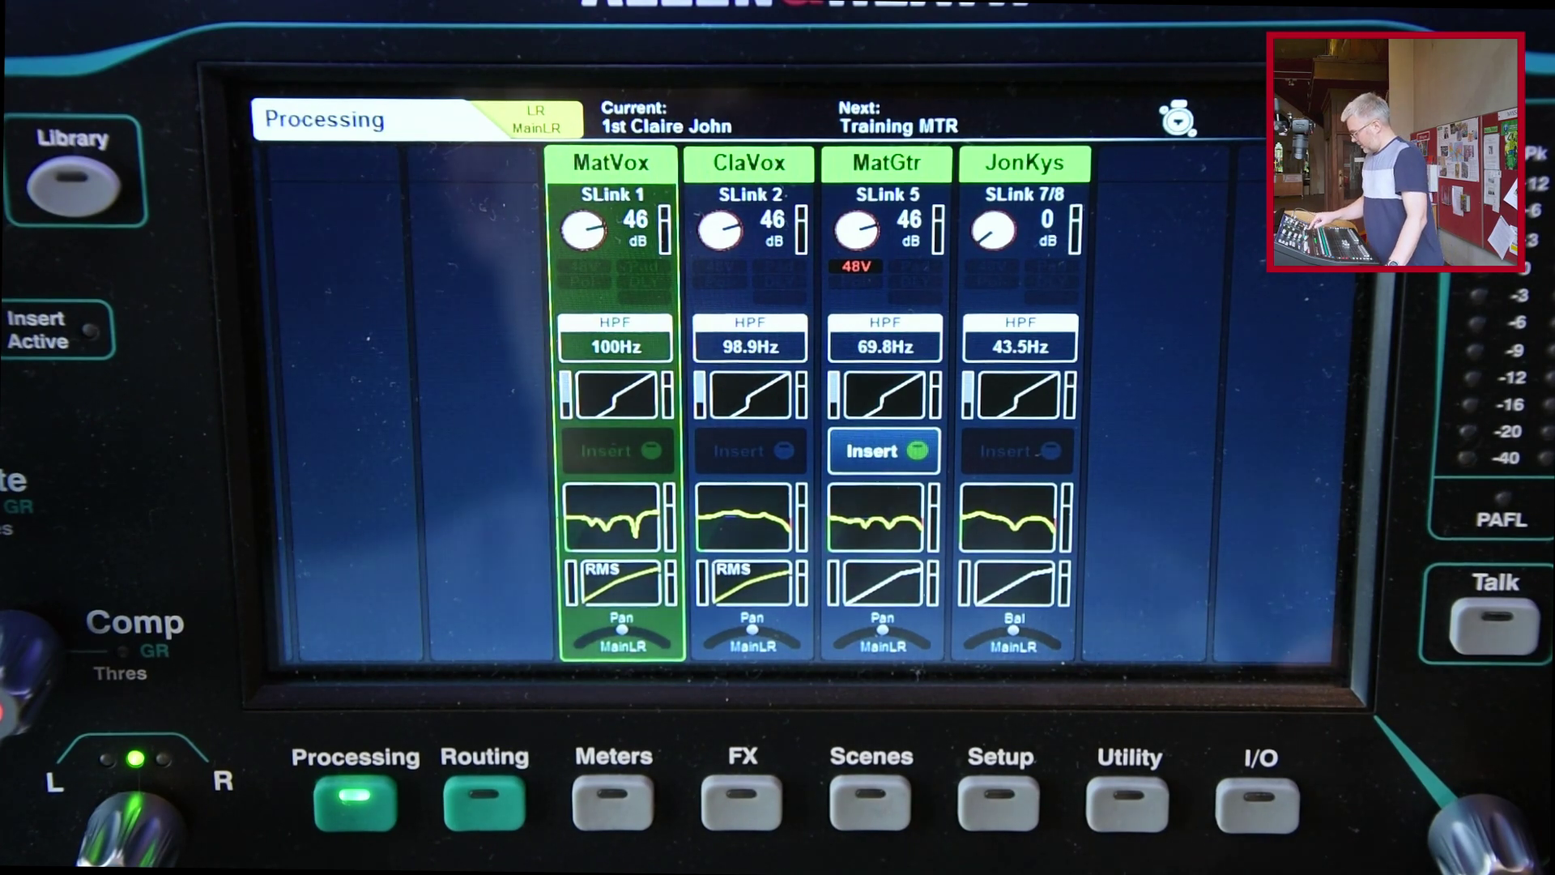
pyautogui.click(1257, 802)
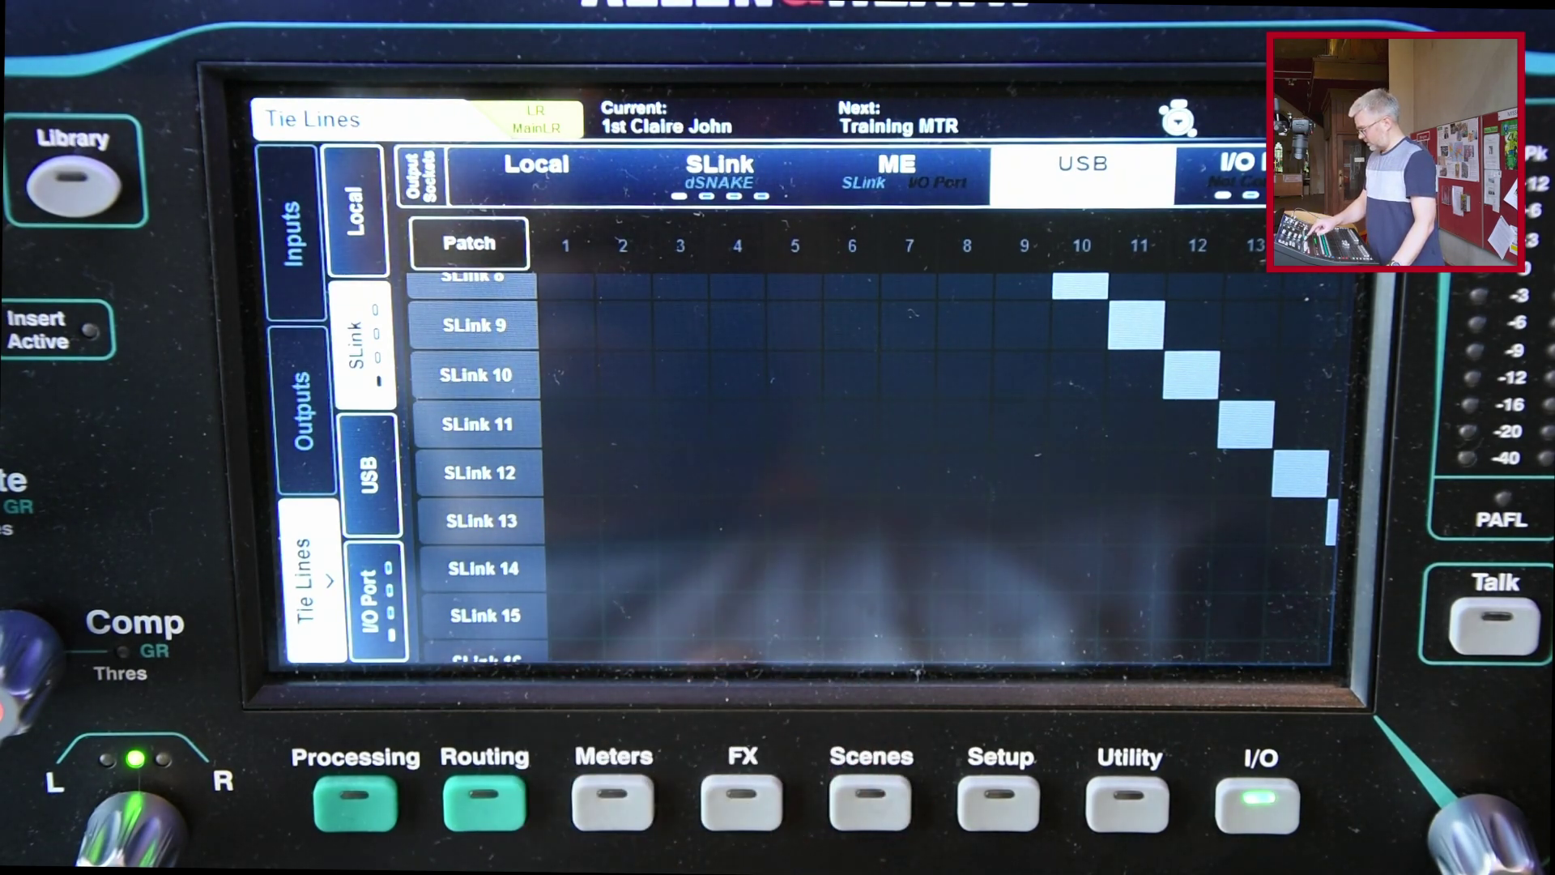
pyautogui.moveTo(745, 377); pyautogui.dragTo(799, 537)
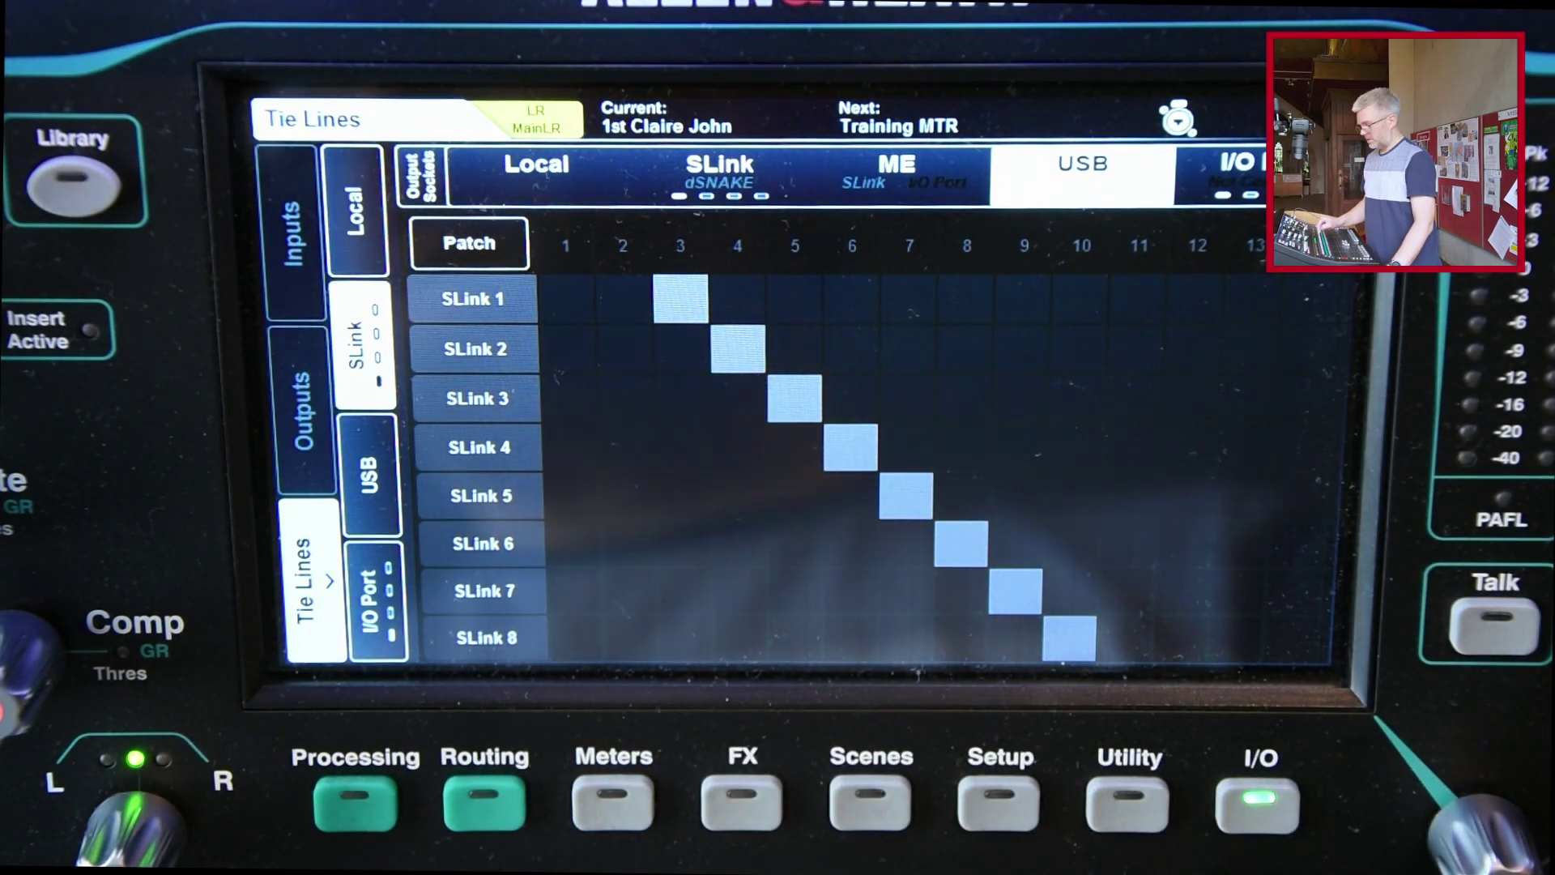
pyautogui.click(300, 409)
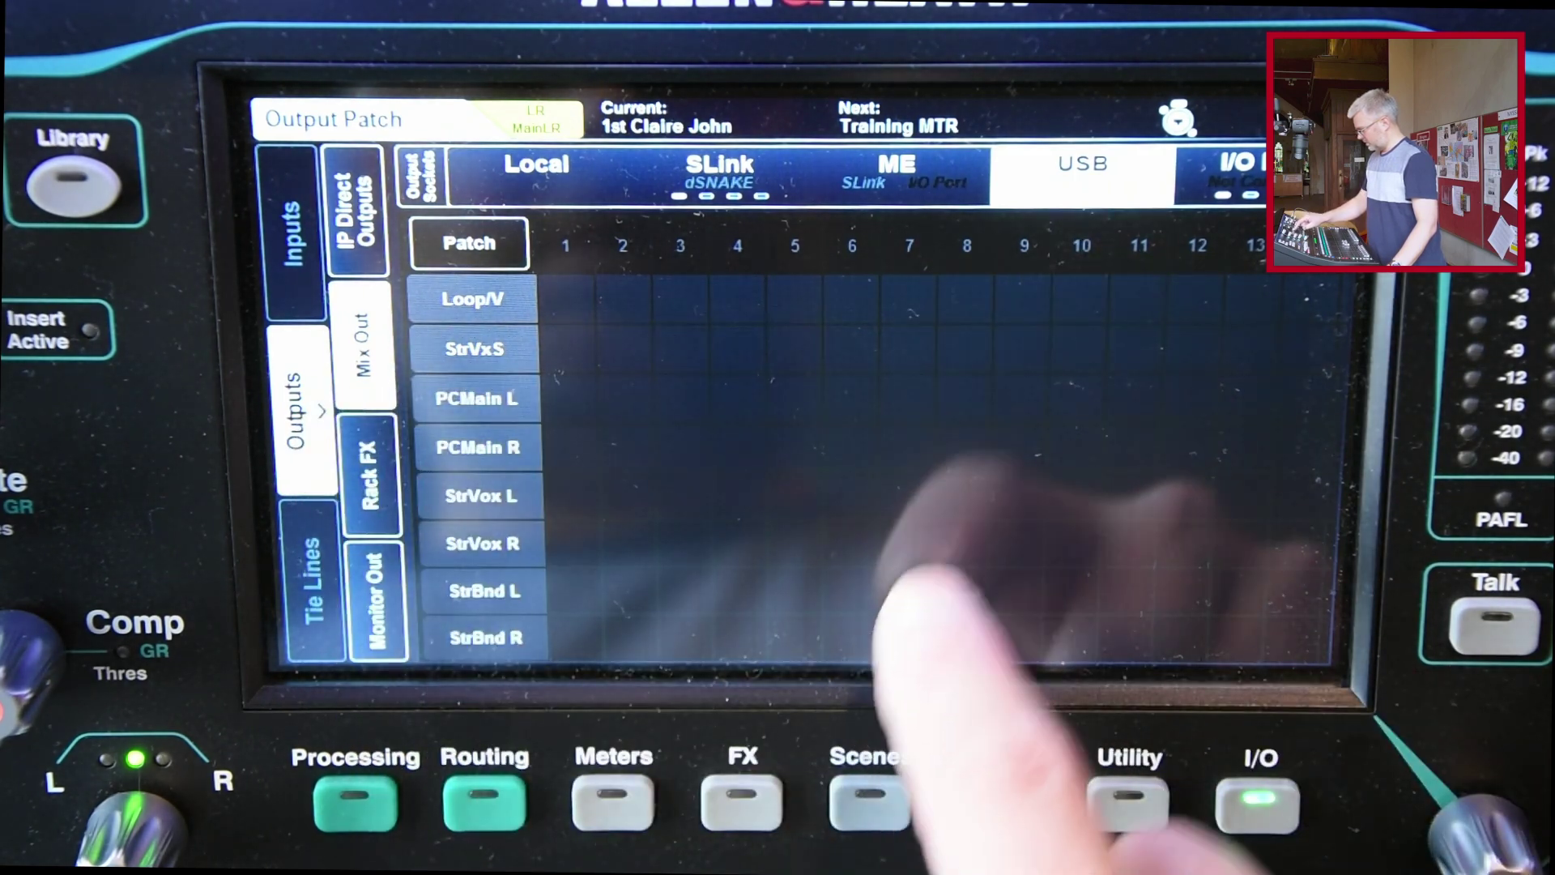
pyautogui.moveTo(956, 632); pyautogui.dragTo(916, 543)
pyautogui.scroll(-9, 915, 559)
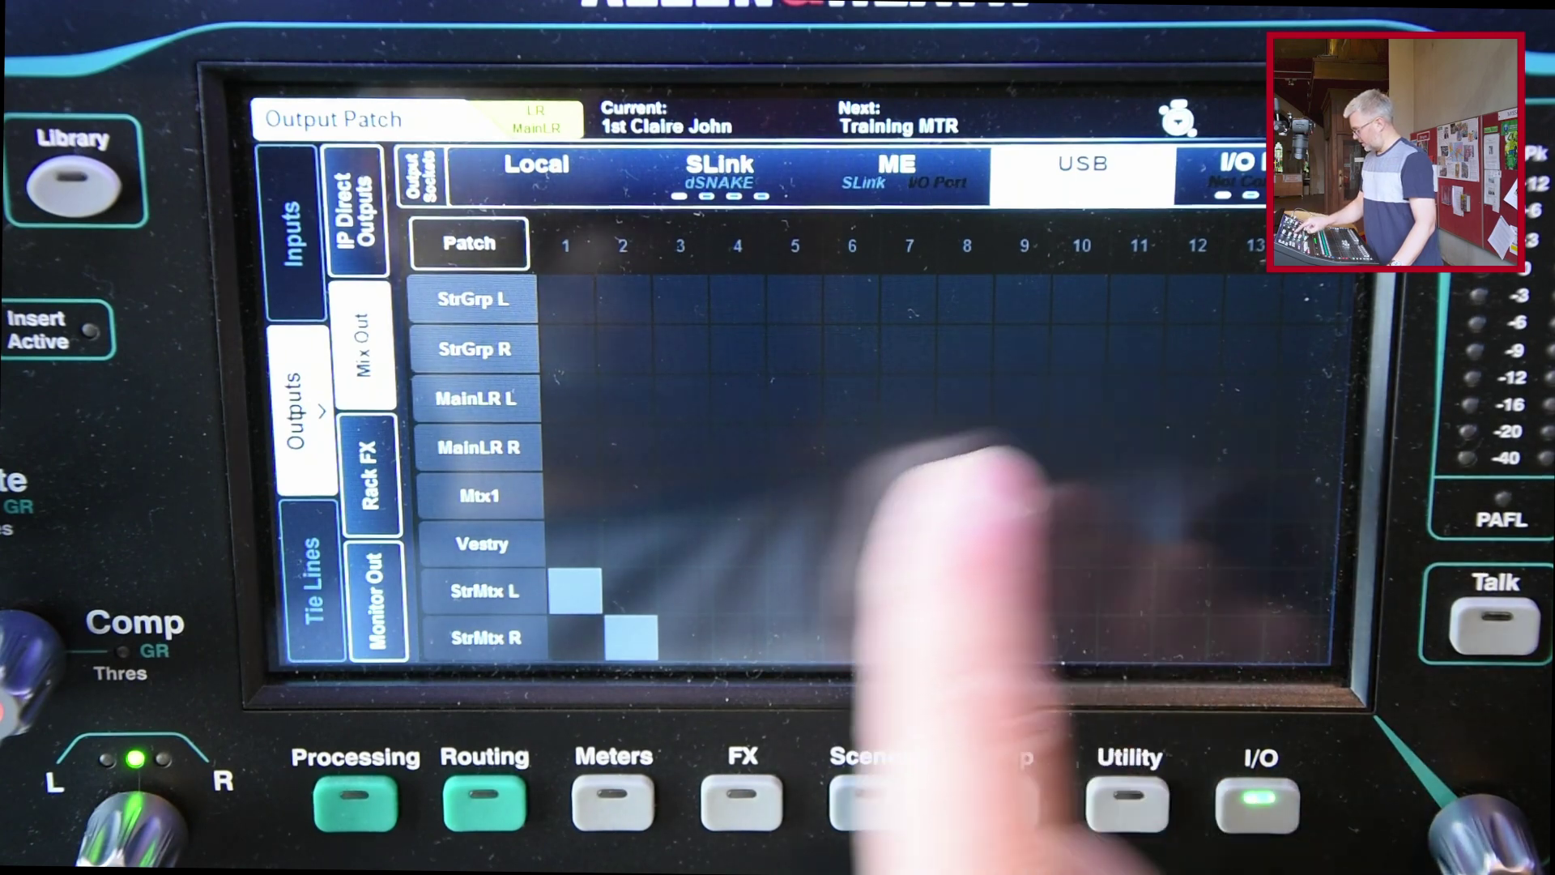
pyautogui.moveTo(937, 521); pyautogui.dragTo(519, 616)
pyautogui.moveTo(747, 556); pyautogui.dragTo(729, 520)
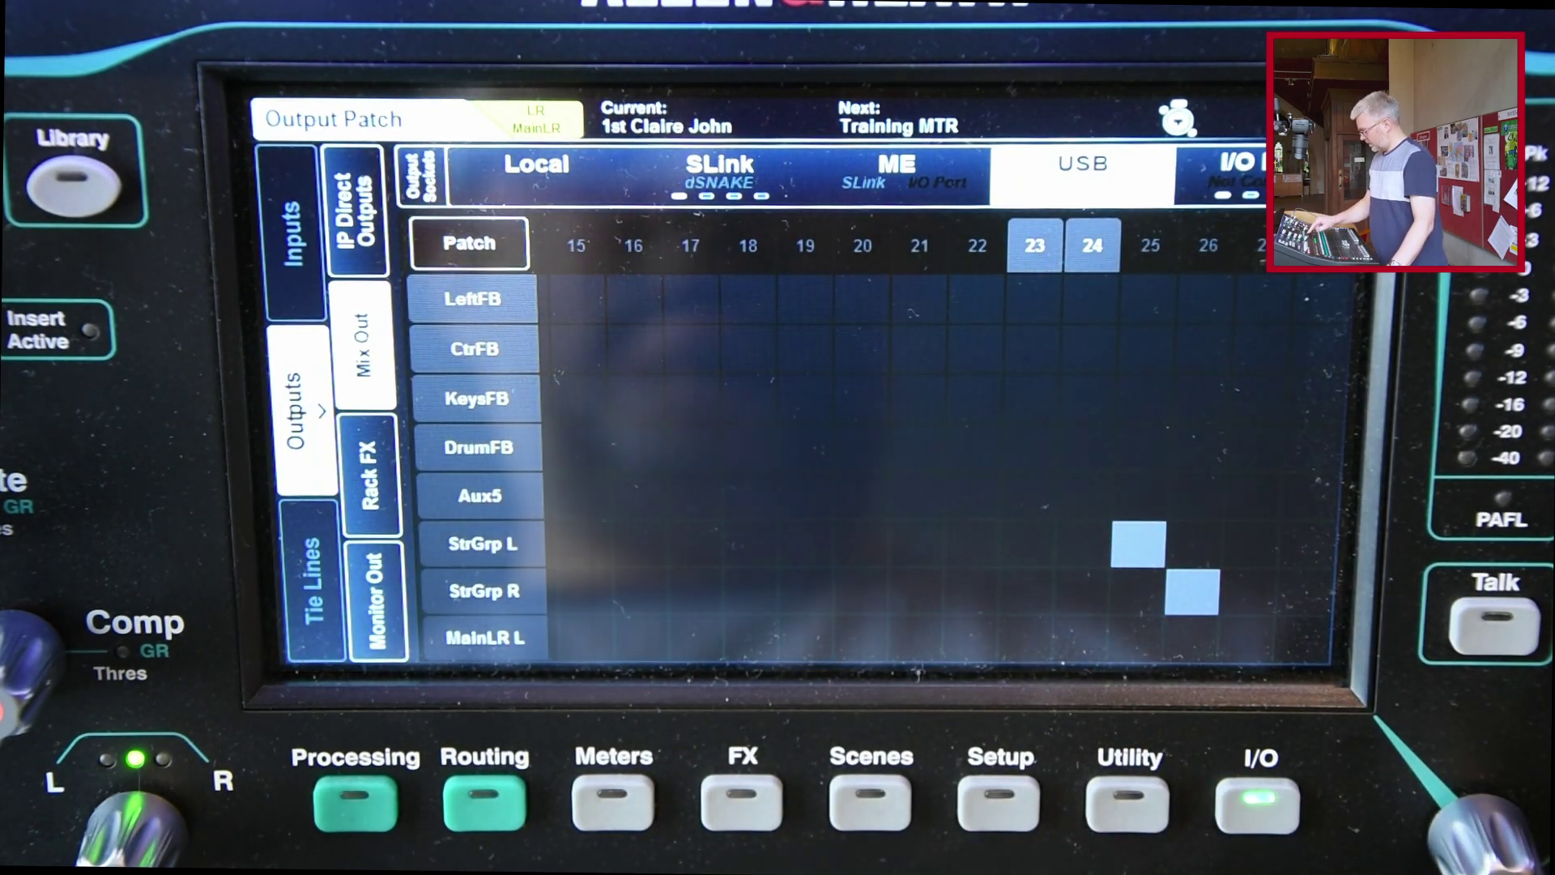
pyautogui.click(999, 802)
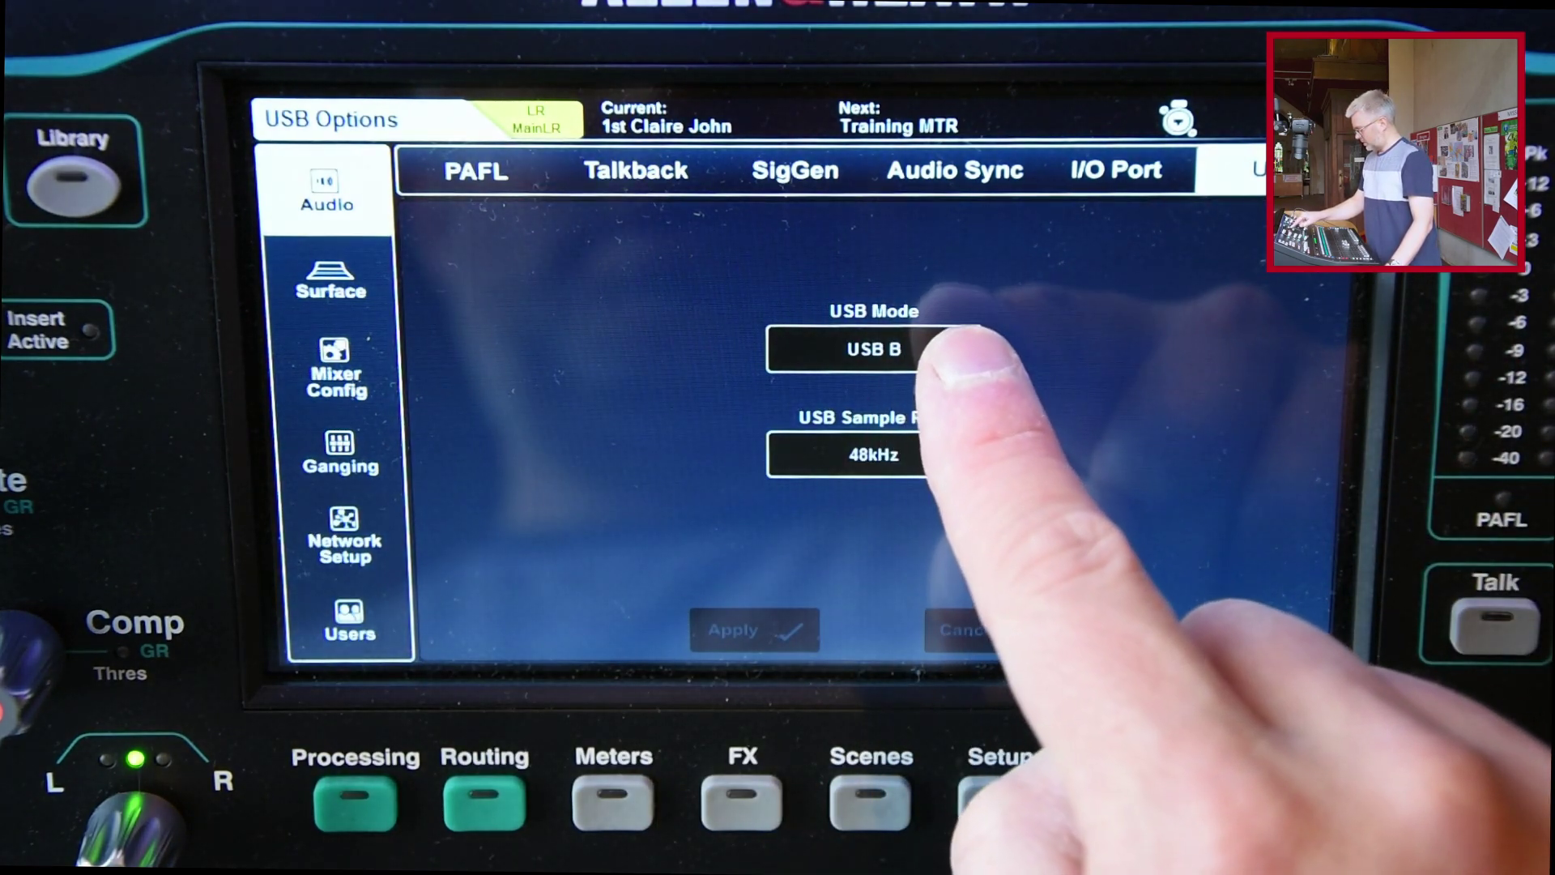
pyautogui.click(915, 348)
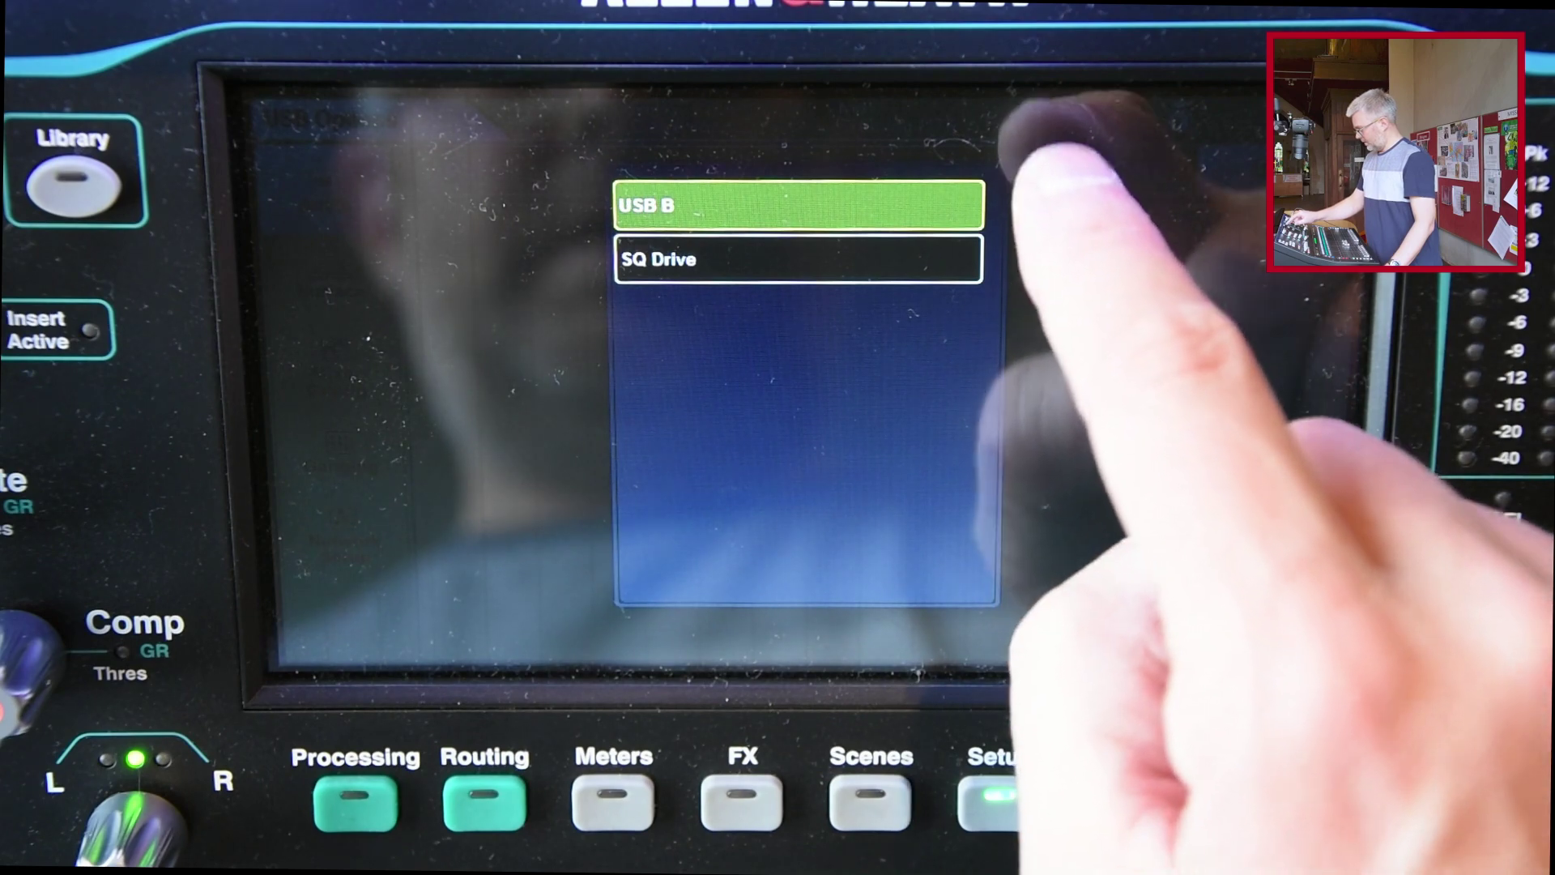
pyautogui.click(1045, 186)
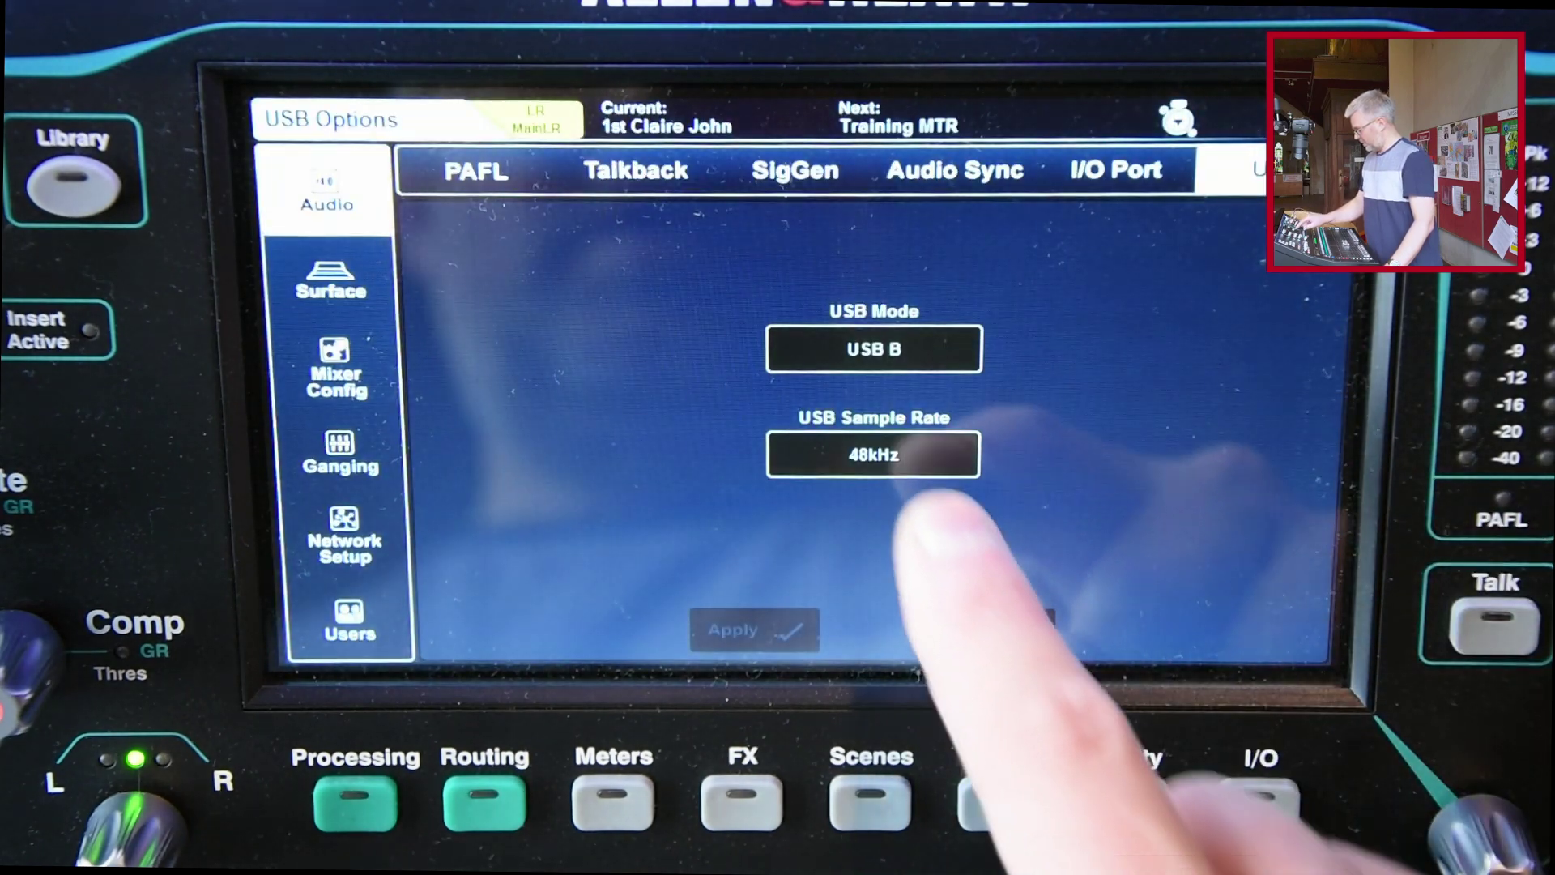
pyautogui.click(873, 453)
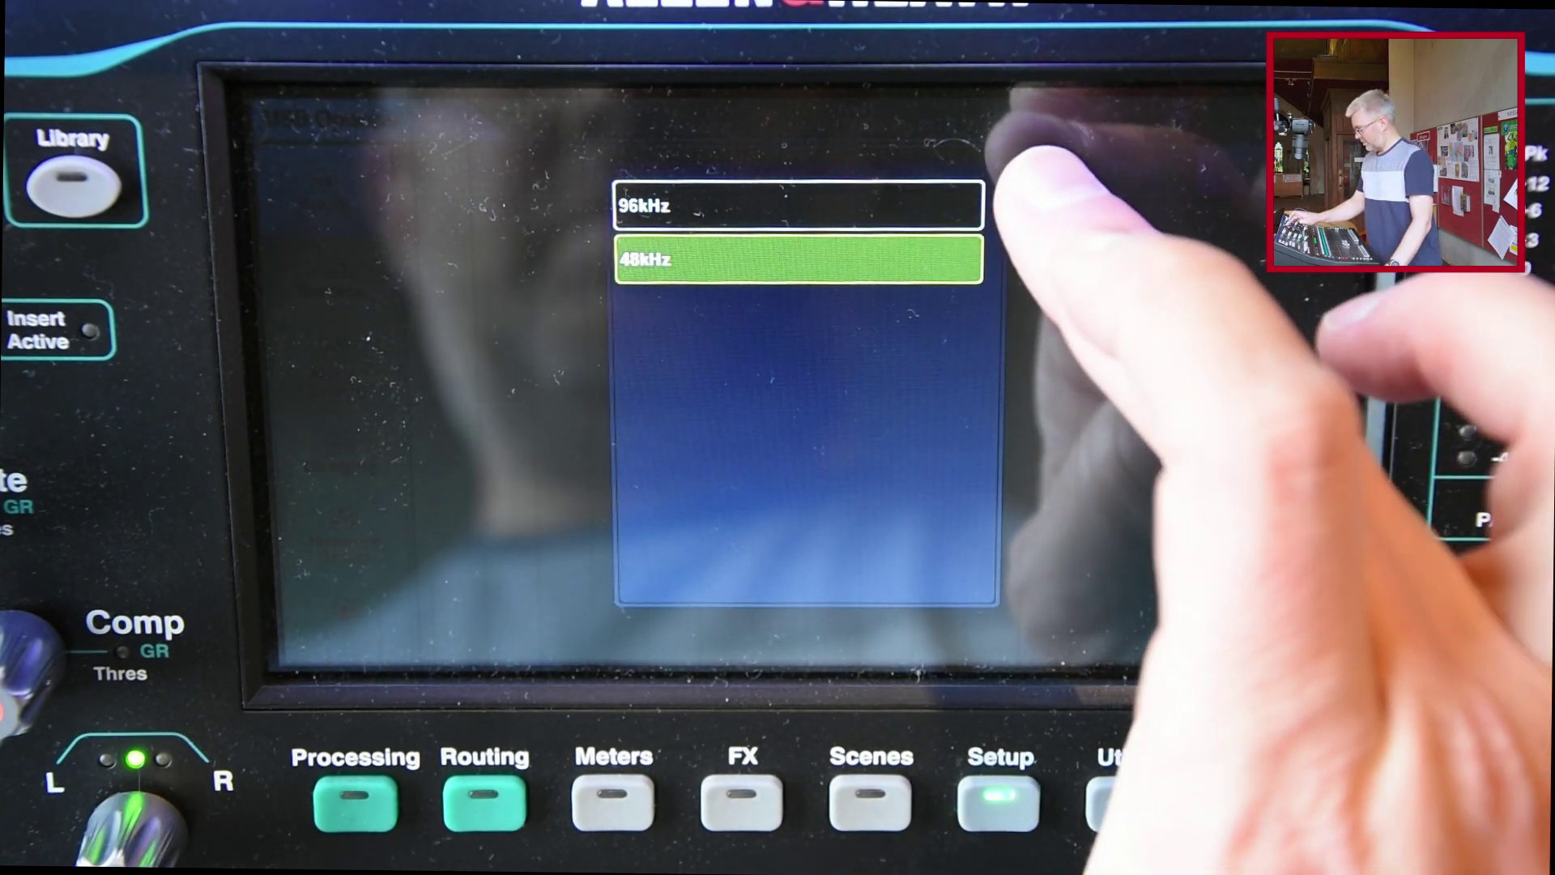
pyautogui.click(1045, 186)
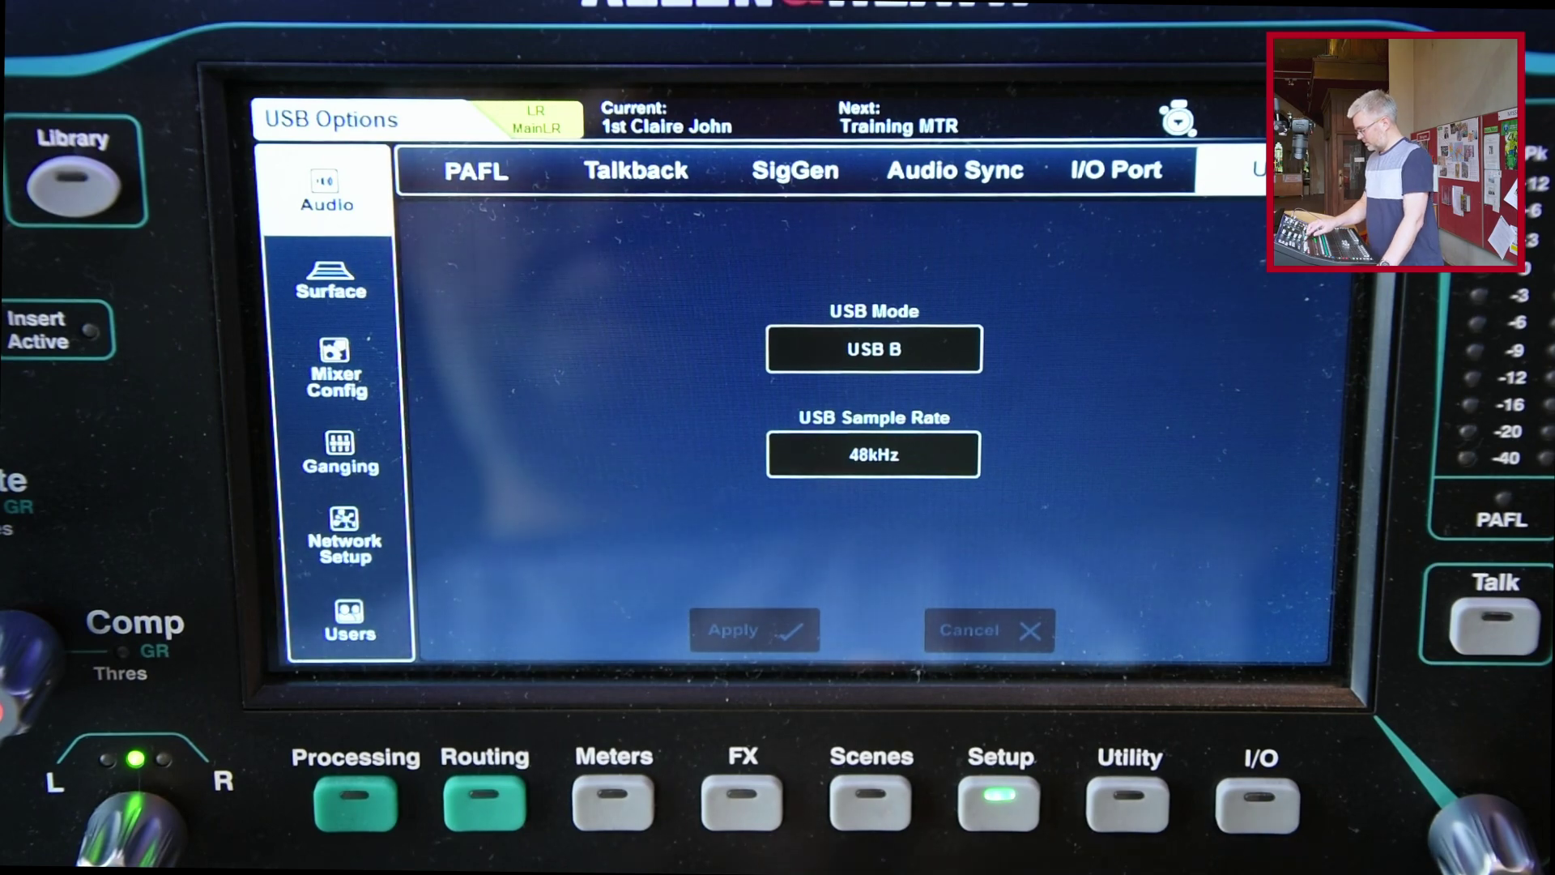
pyautogui.click(614, 802)
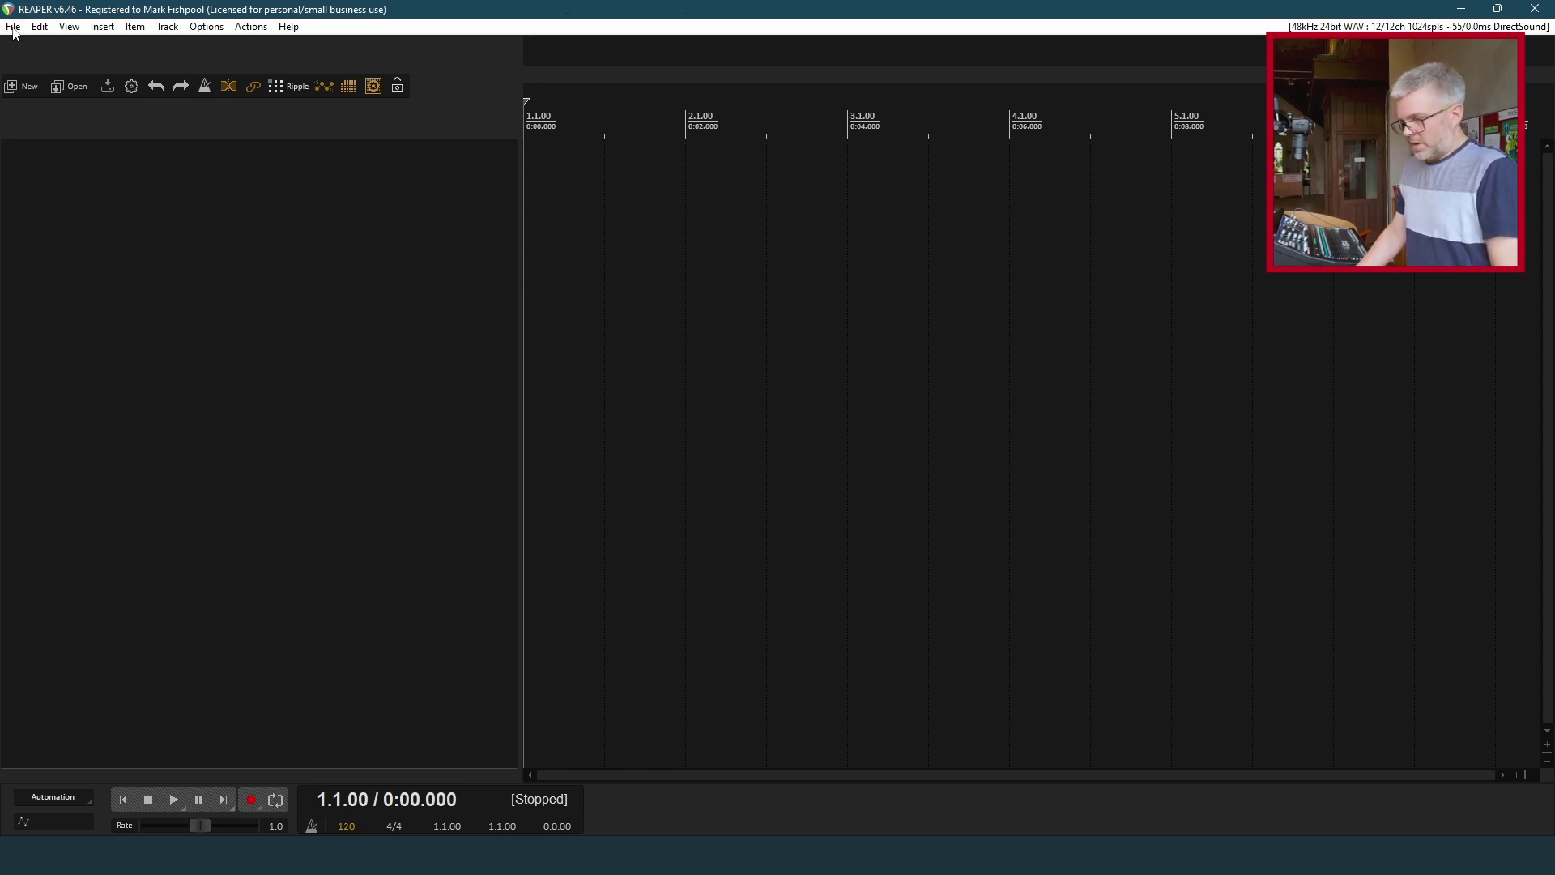
# Load the Recording Demo project template.
pyautogui.click(14, 34)
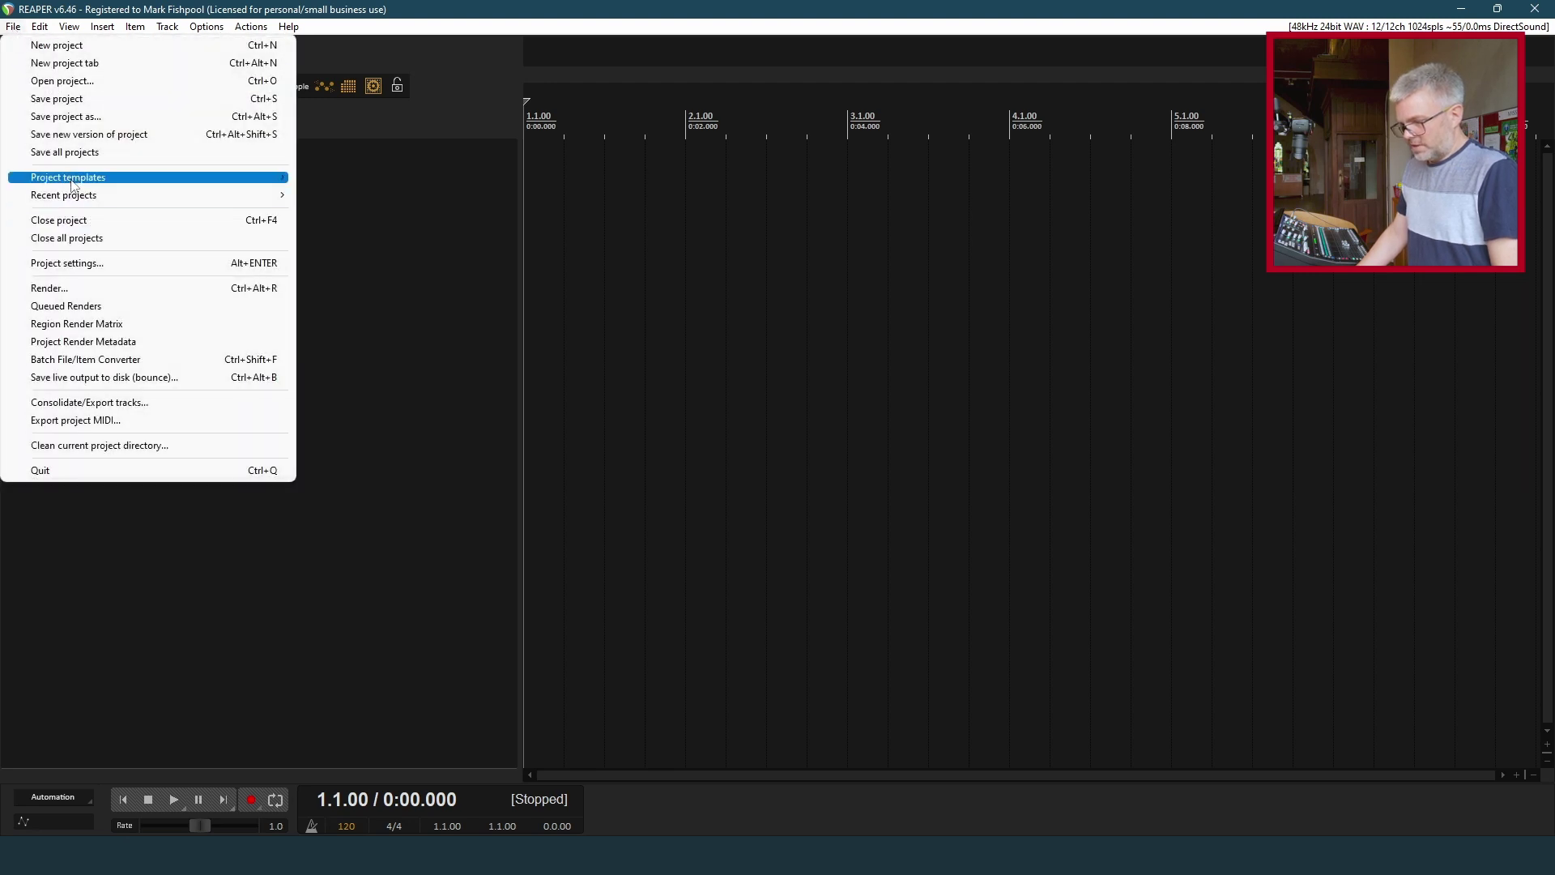
pyautogui.moveTo(74, 182)
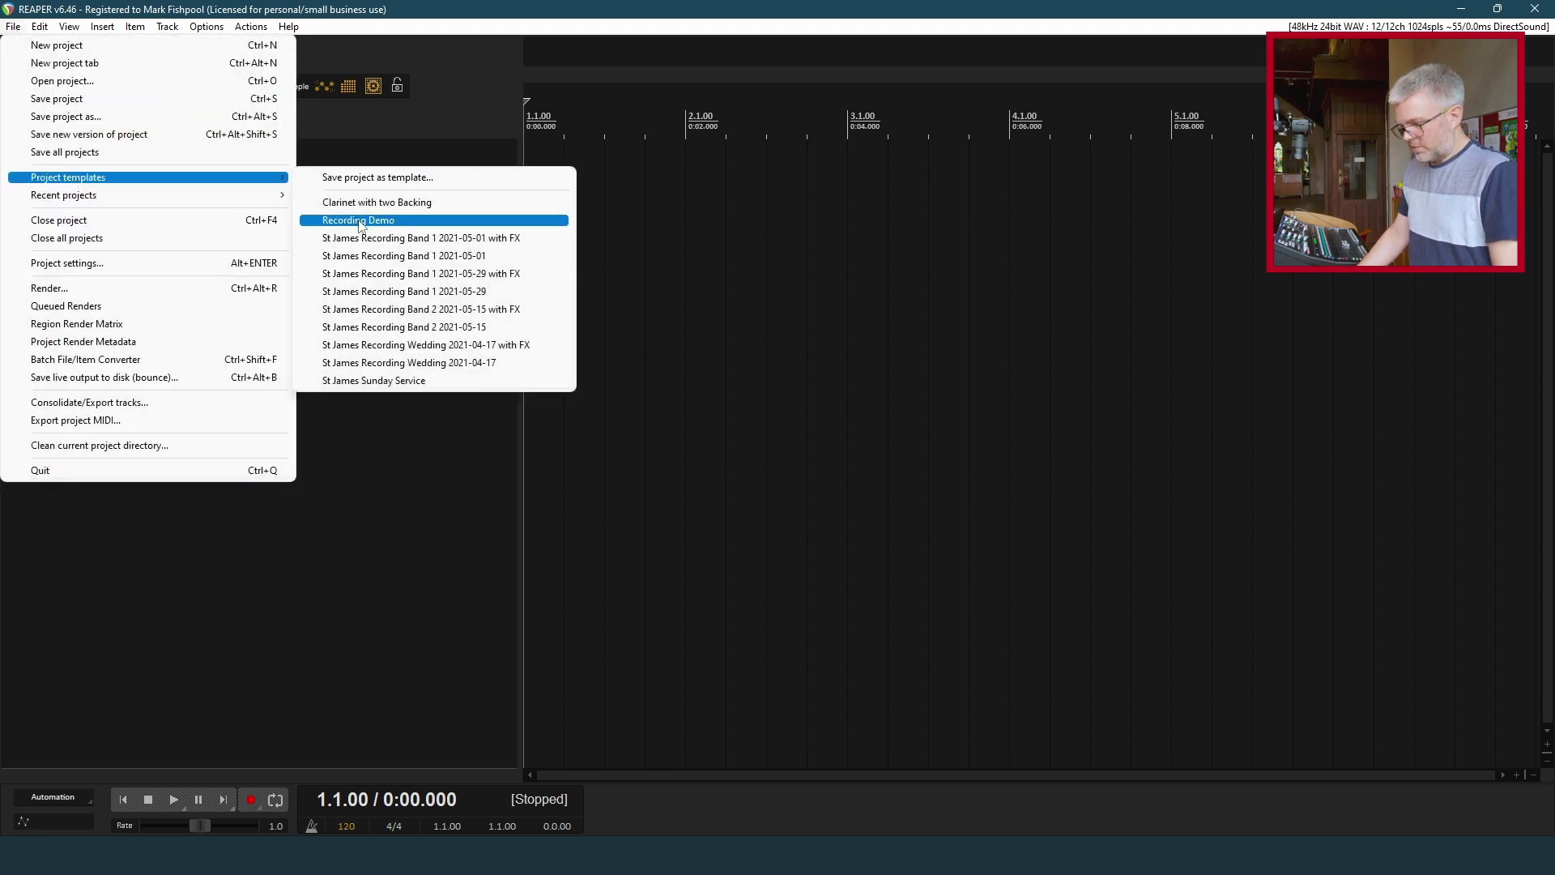
pyautogui.click(361, 223)
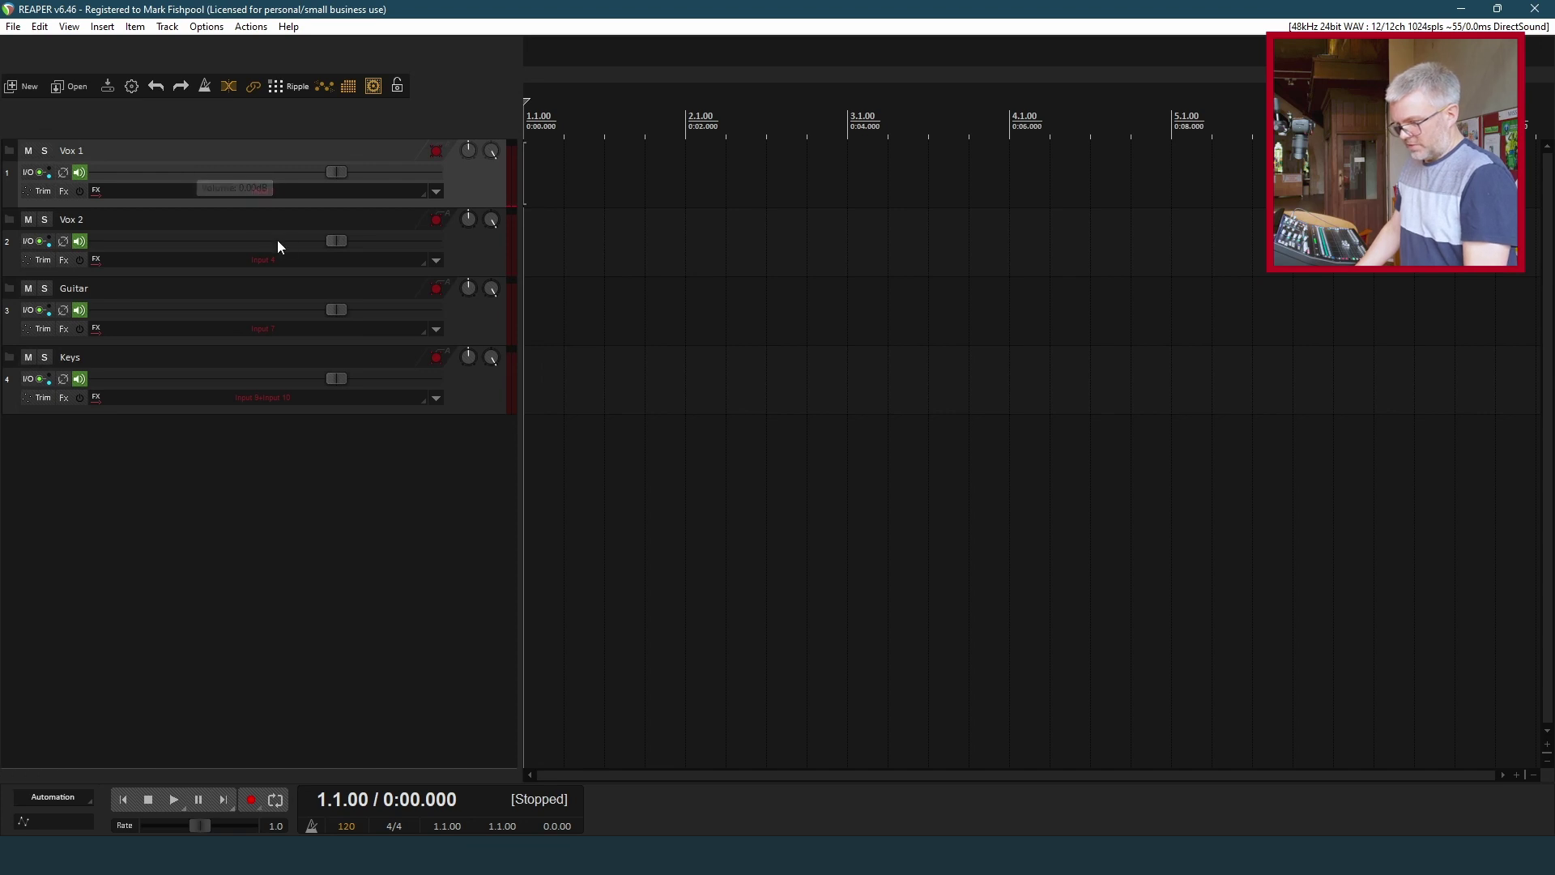
# Save the project as 5 Take 4 in the 24 Multi Track Recording with Reaper folder inside PA Training Videos.
pyautogui.hotkey('ctrl', 's')
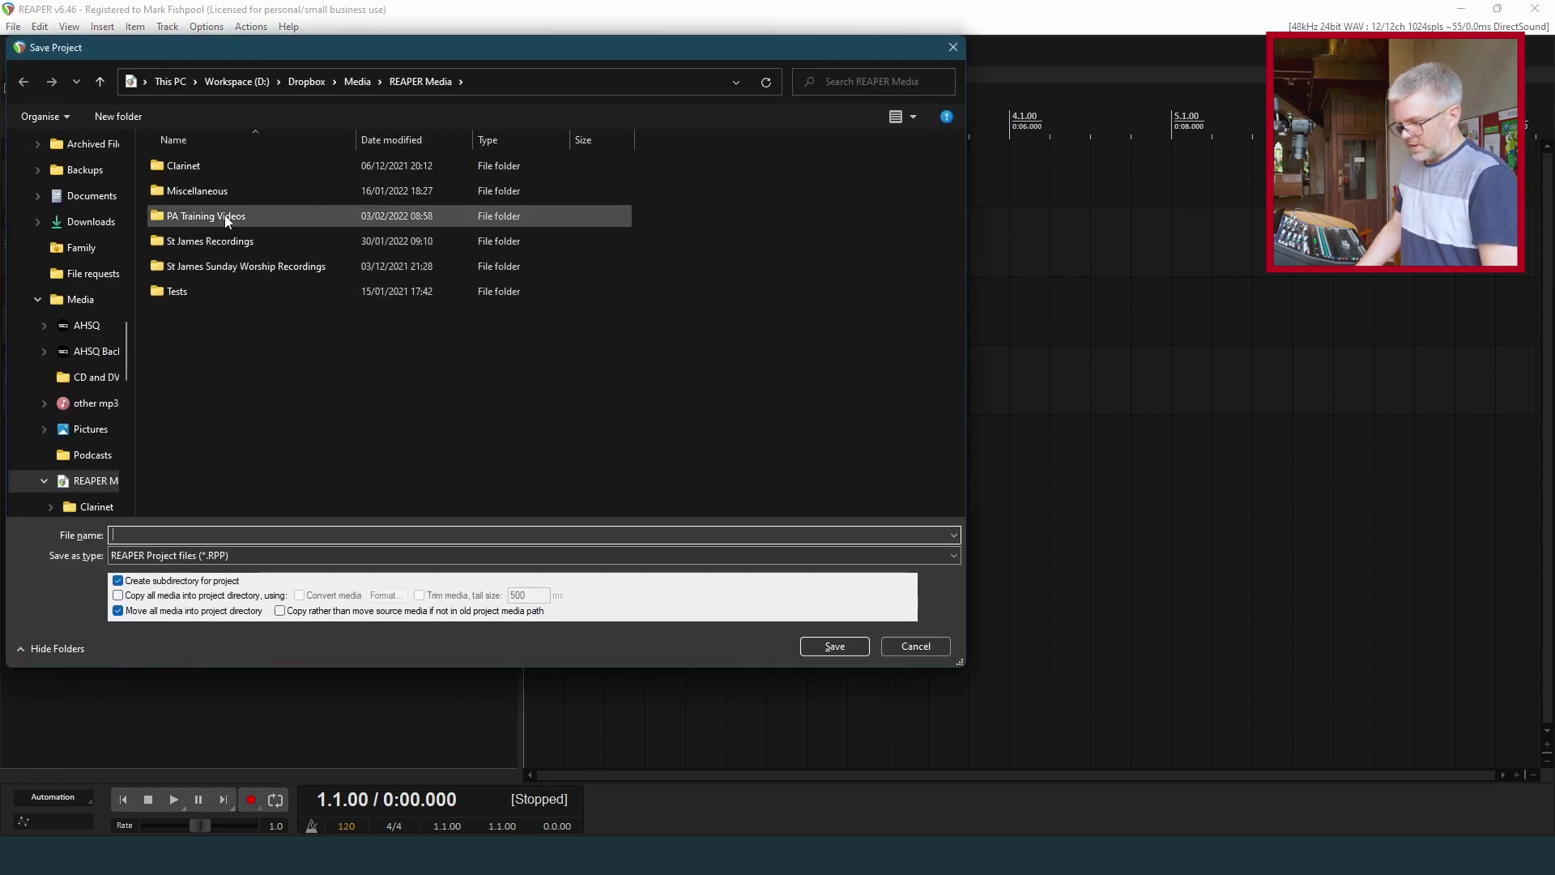
pyautogui.doubleClick(224, 215)
pyautogui.doubleClick(230, 169)
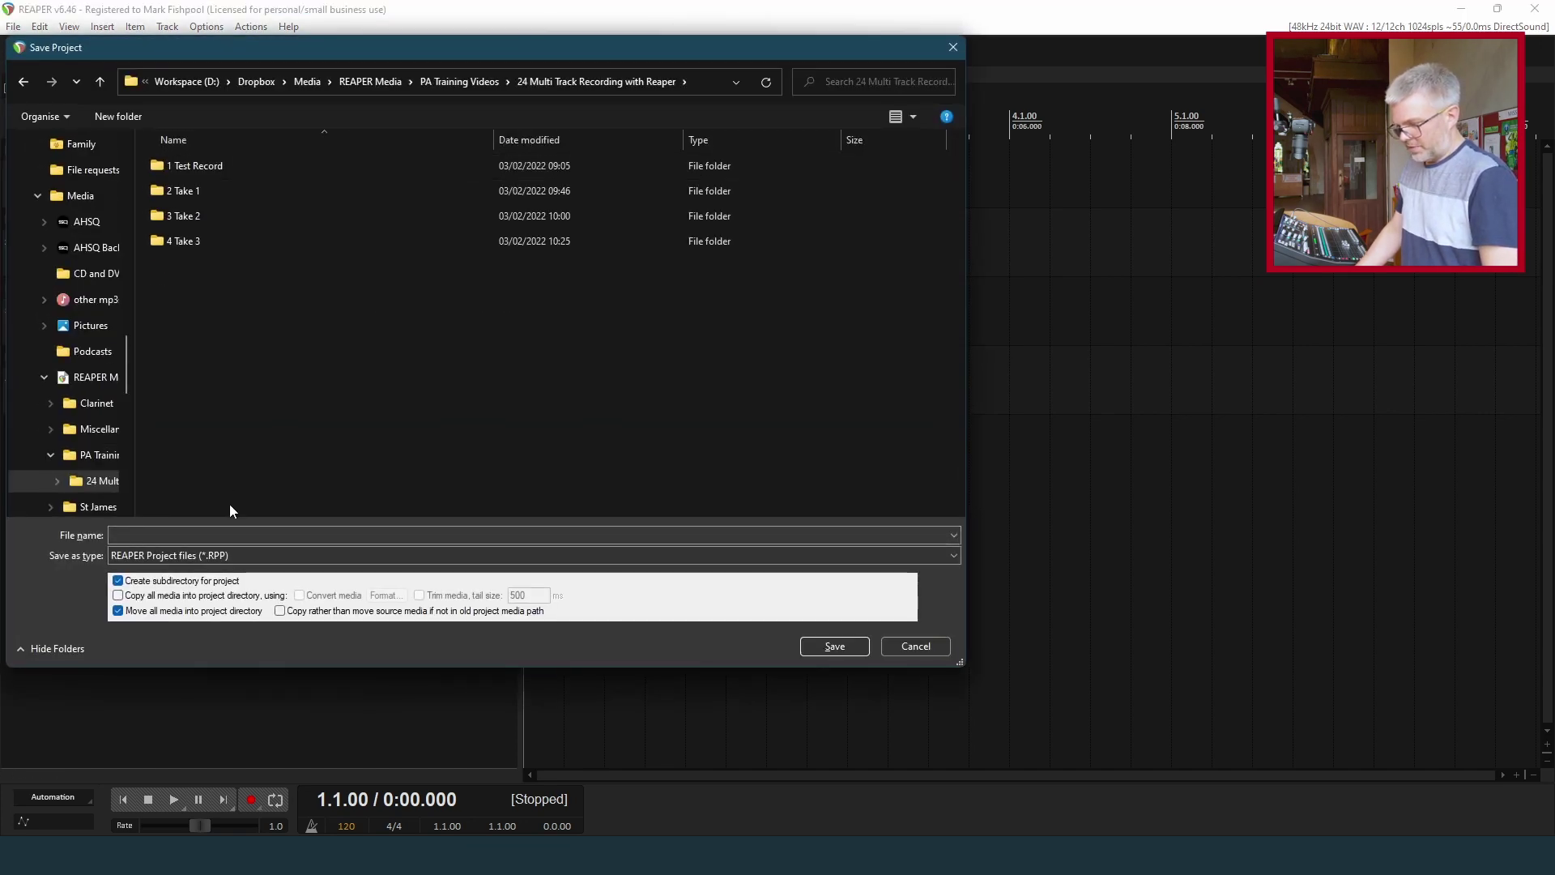
pyautogui.click(224, 531)
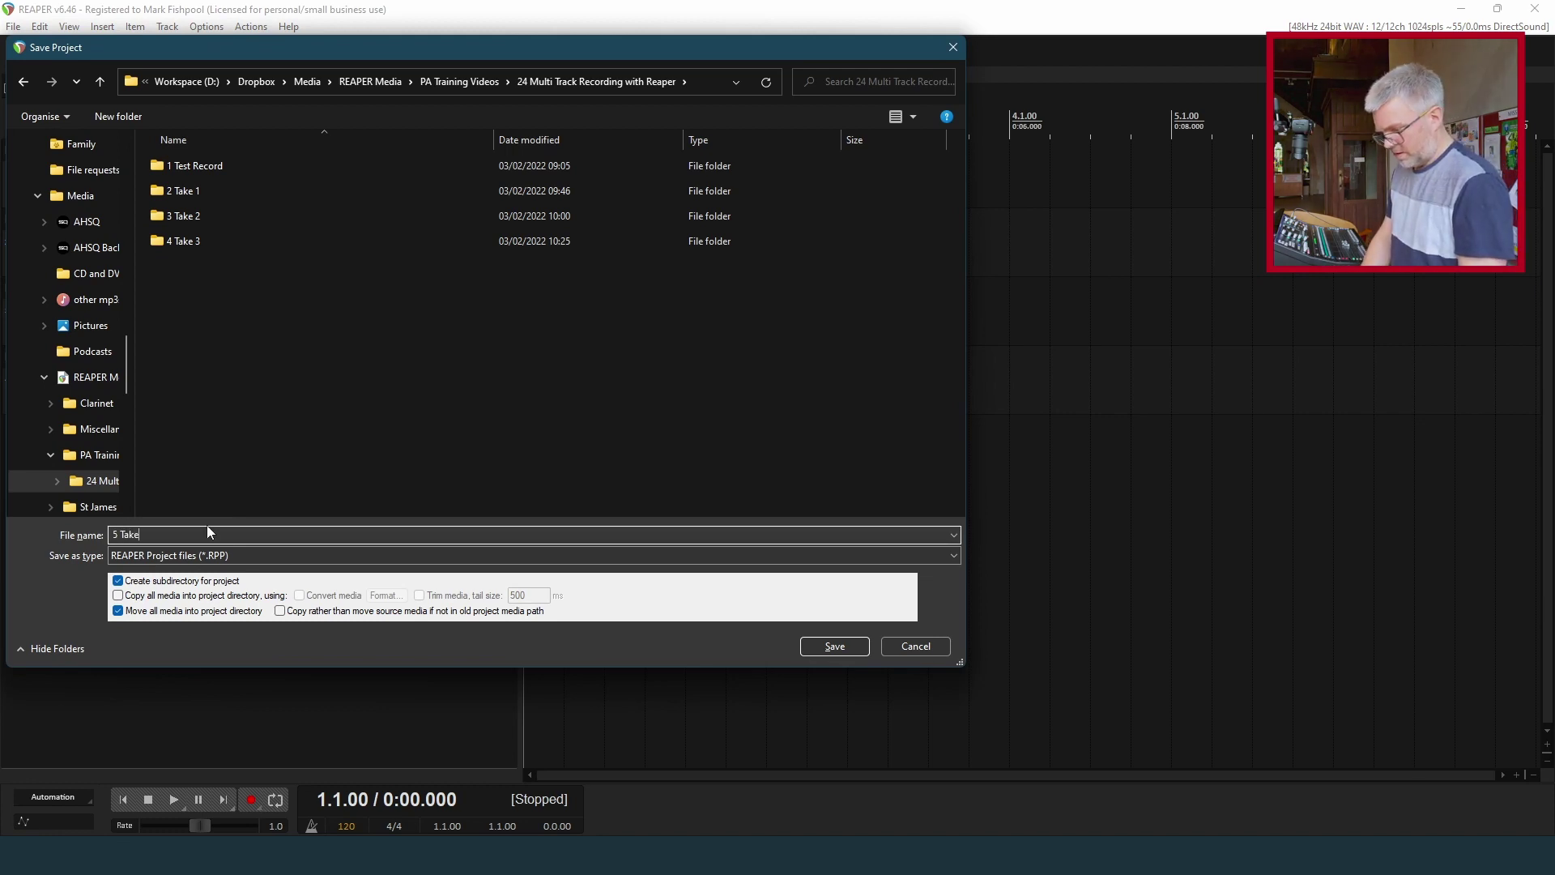
pyautogui.write('5 Take 4')
pyautogui.press('Return')
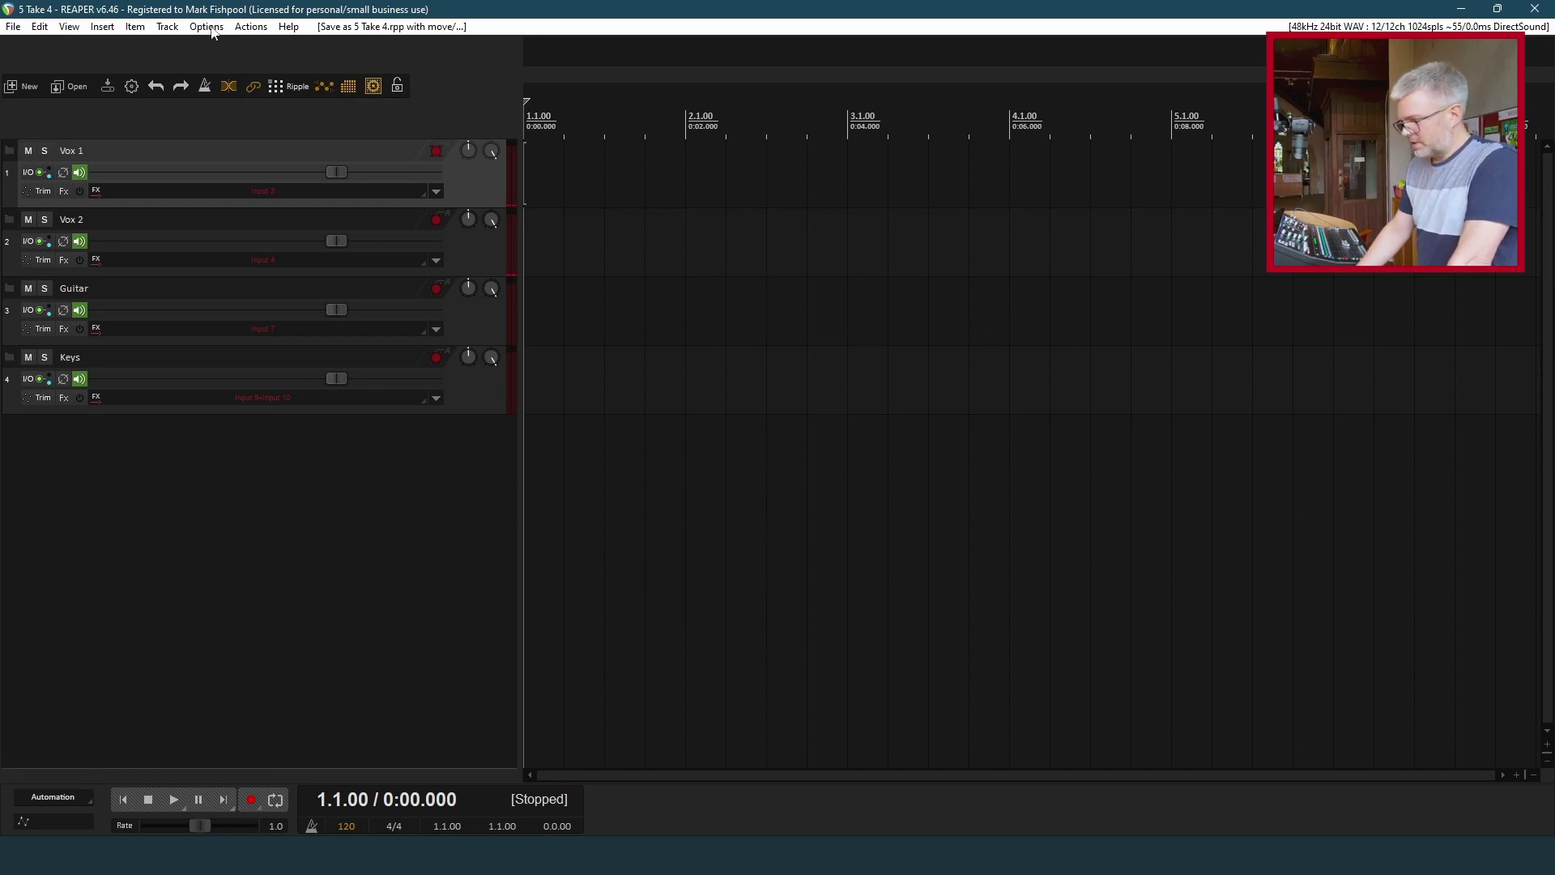
# Set the audio device system to ASIO with the SQ ASIO Driver in the preferences and apply it.
pyautogui.click(209, 27)
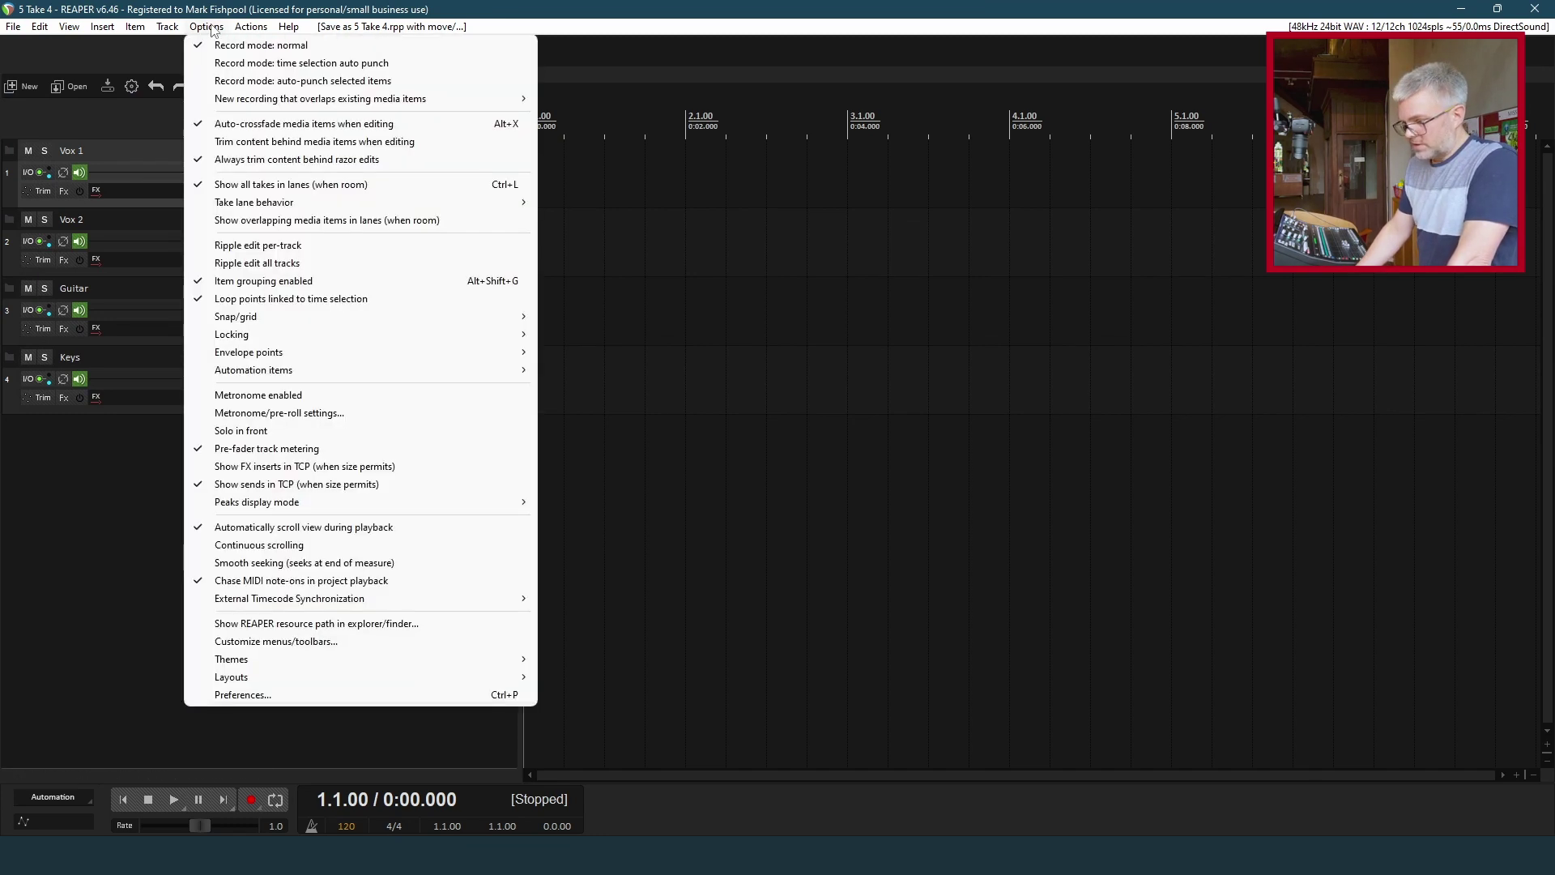
pyautogui.click(251, 698)
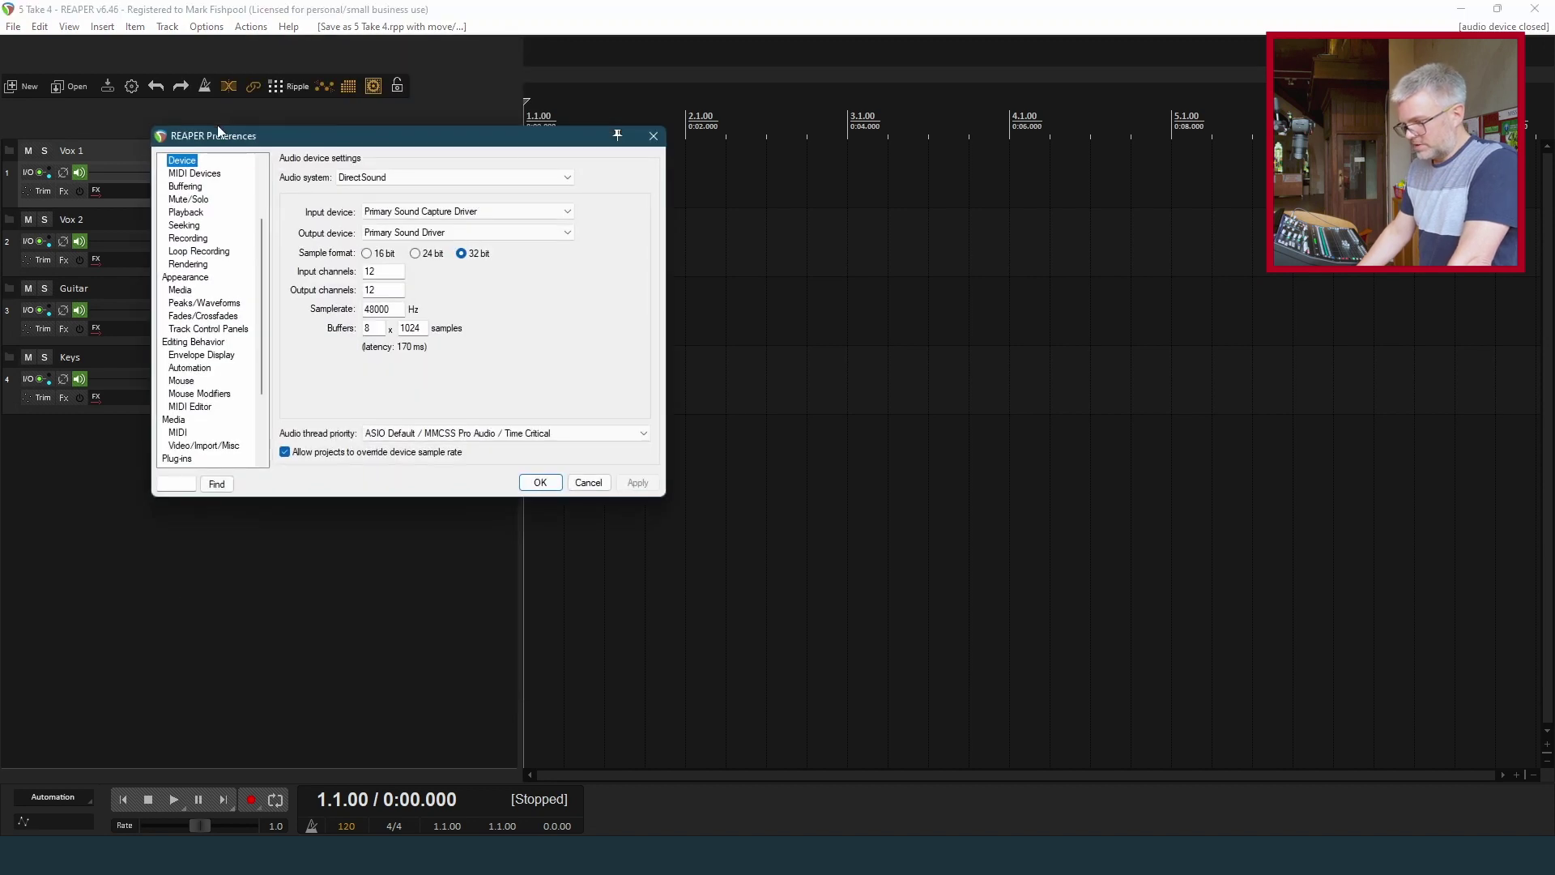
pyautogui.scroll(3, 182, 328)
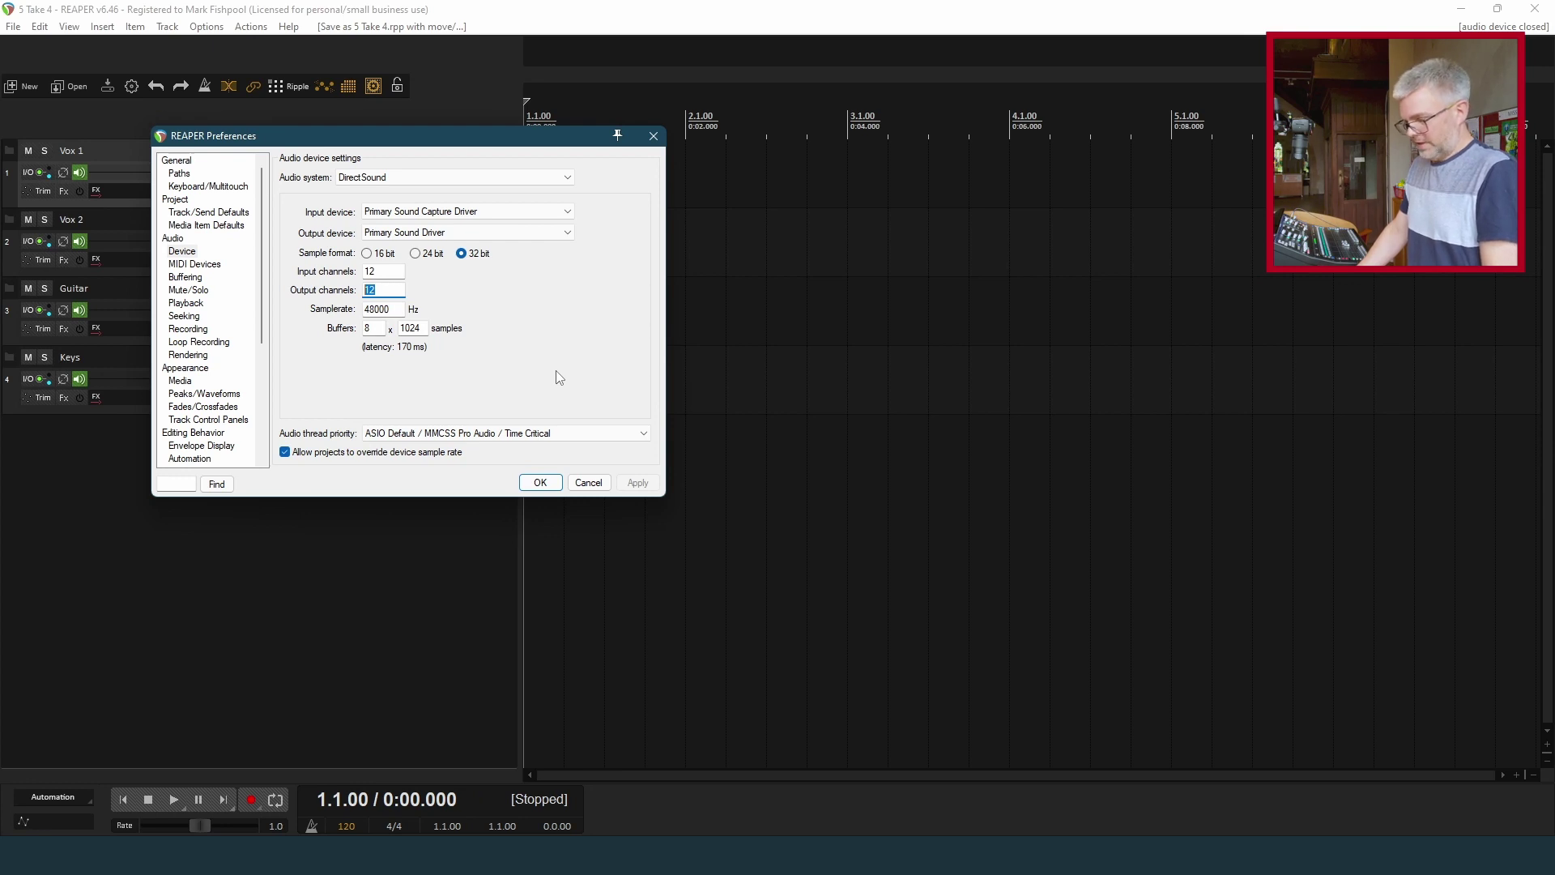
pyautogui.click(409, 178)
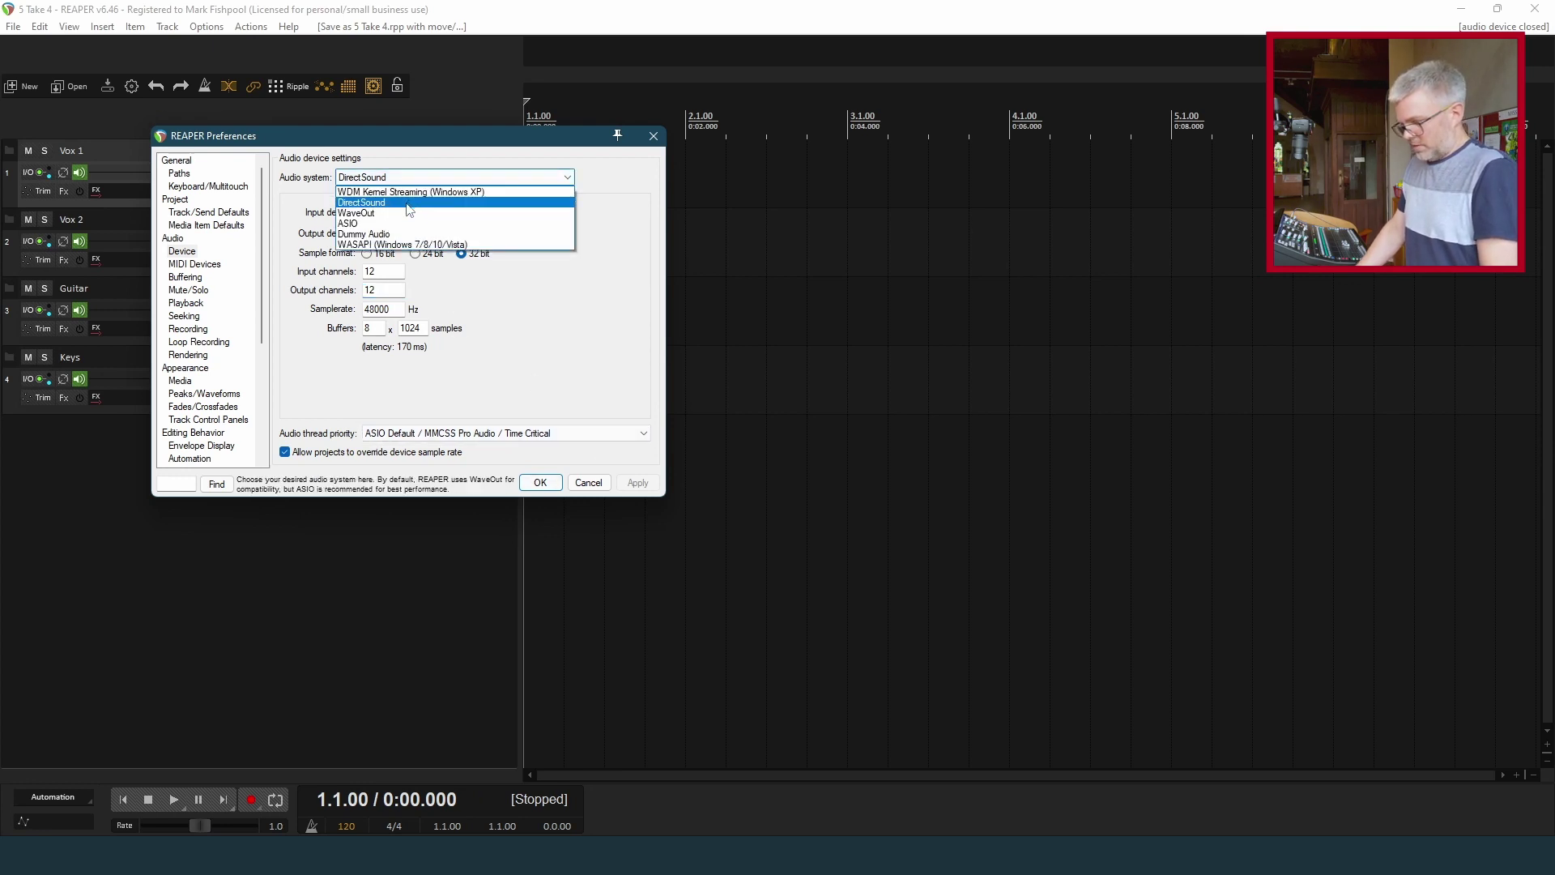
pyautogui.click(373, 223)
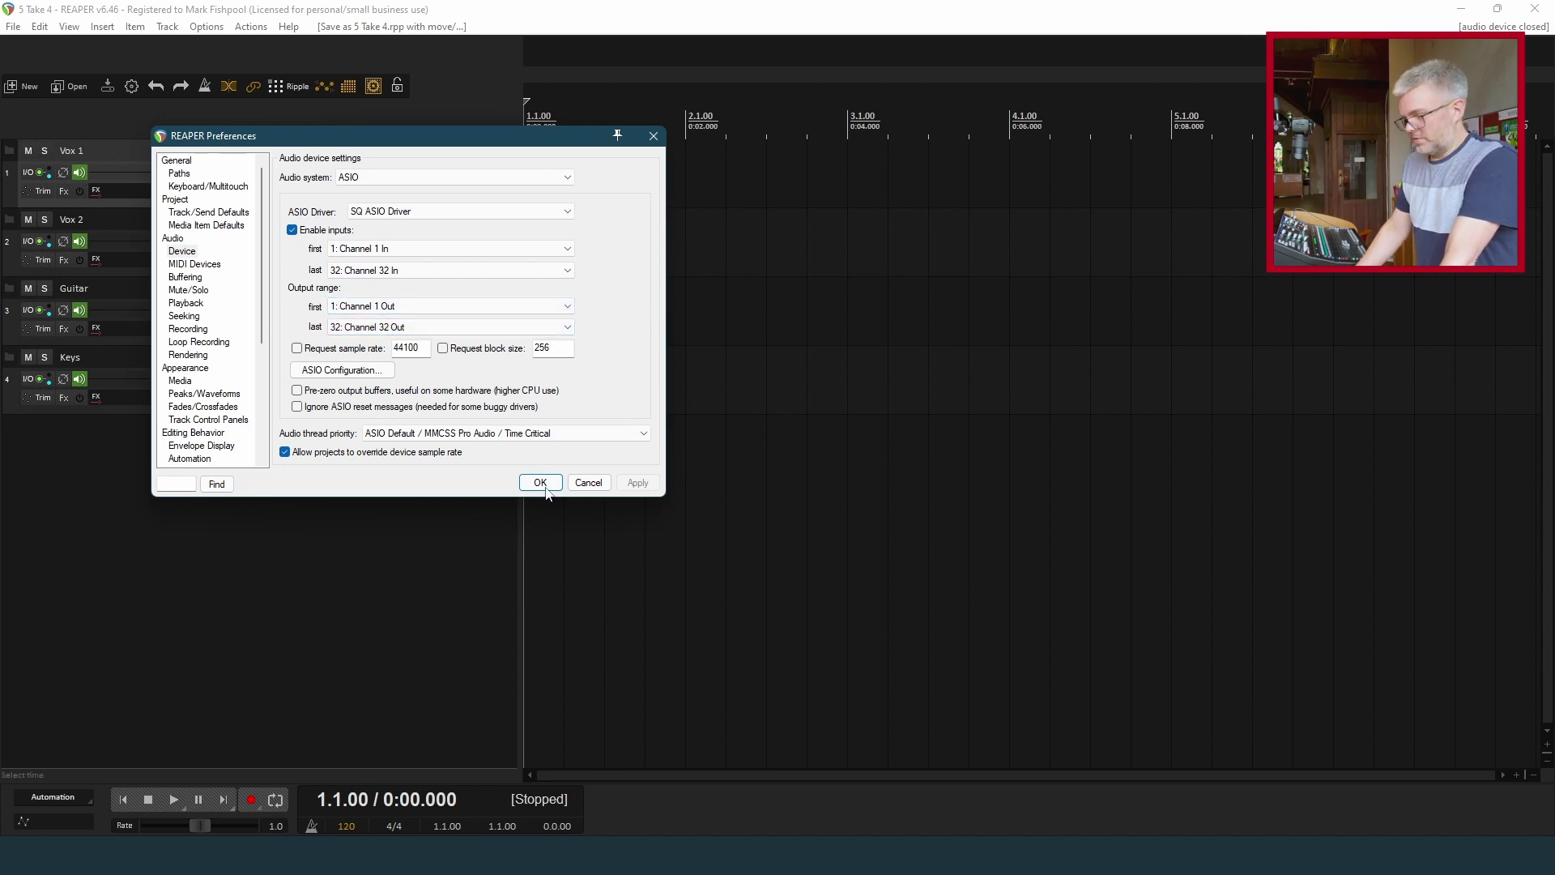
pyautogui.click(546, 484)
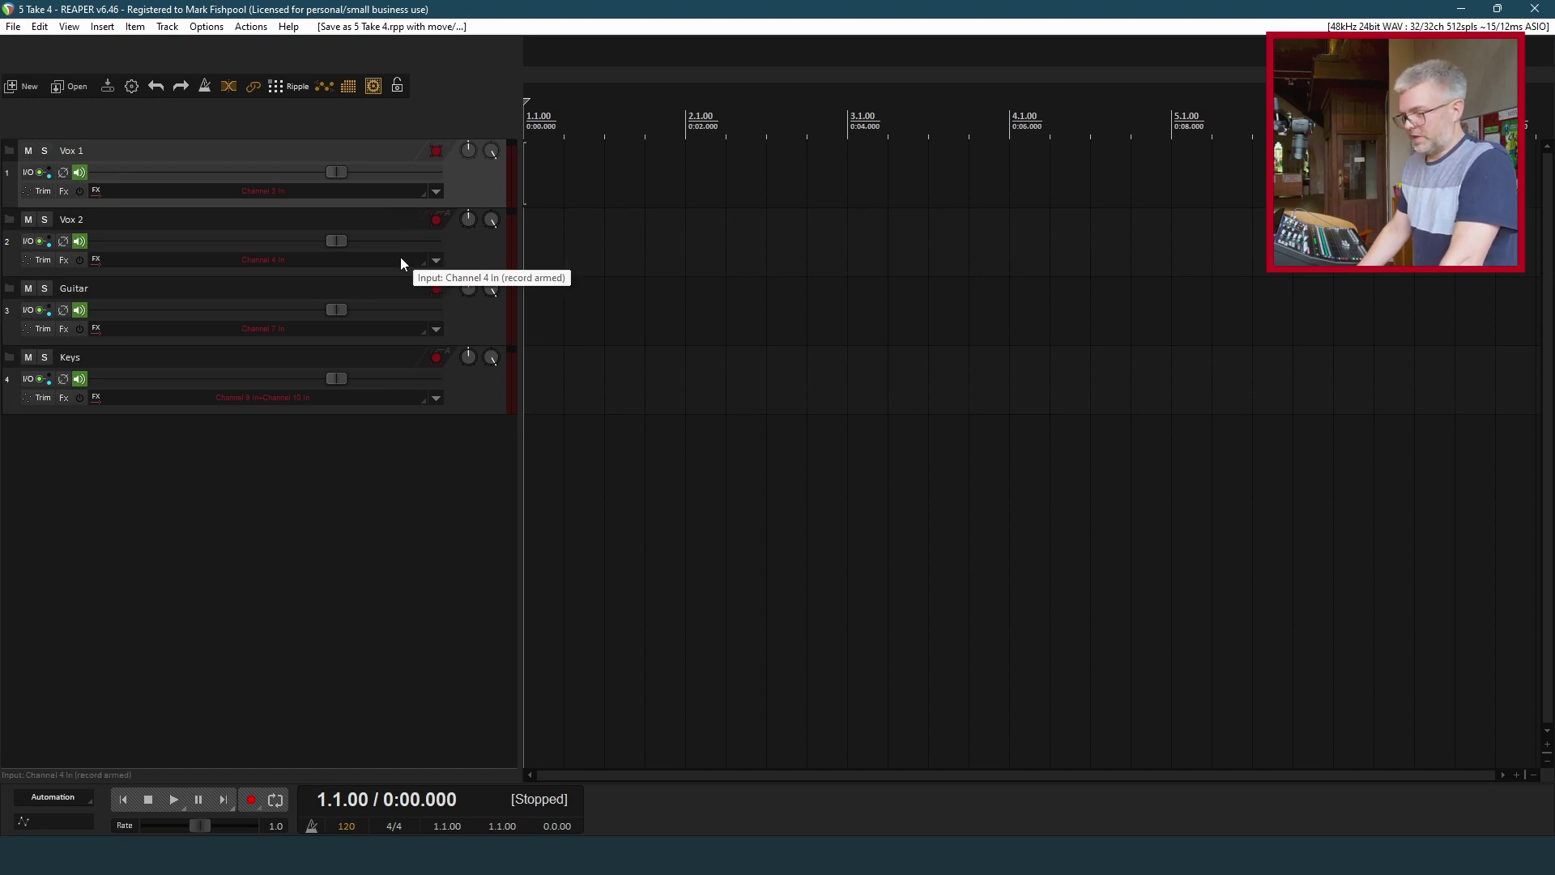
# Record a take of about 2 minutes 20 seconds on the four armed tracks, then stop the recording.
pyautogui.click(412, 493)
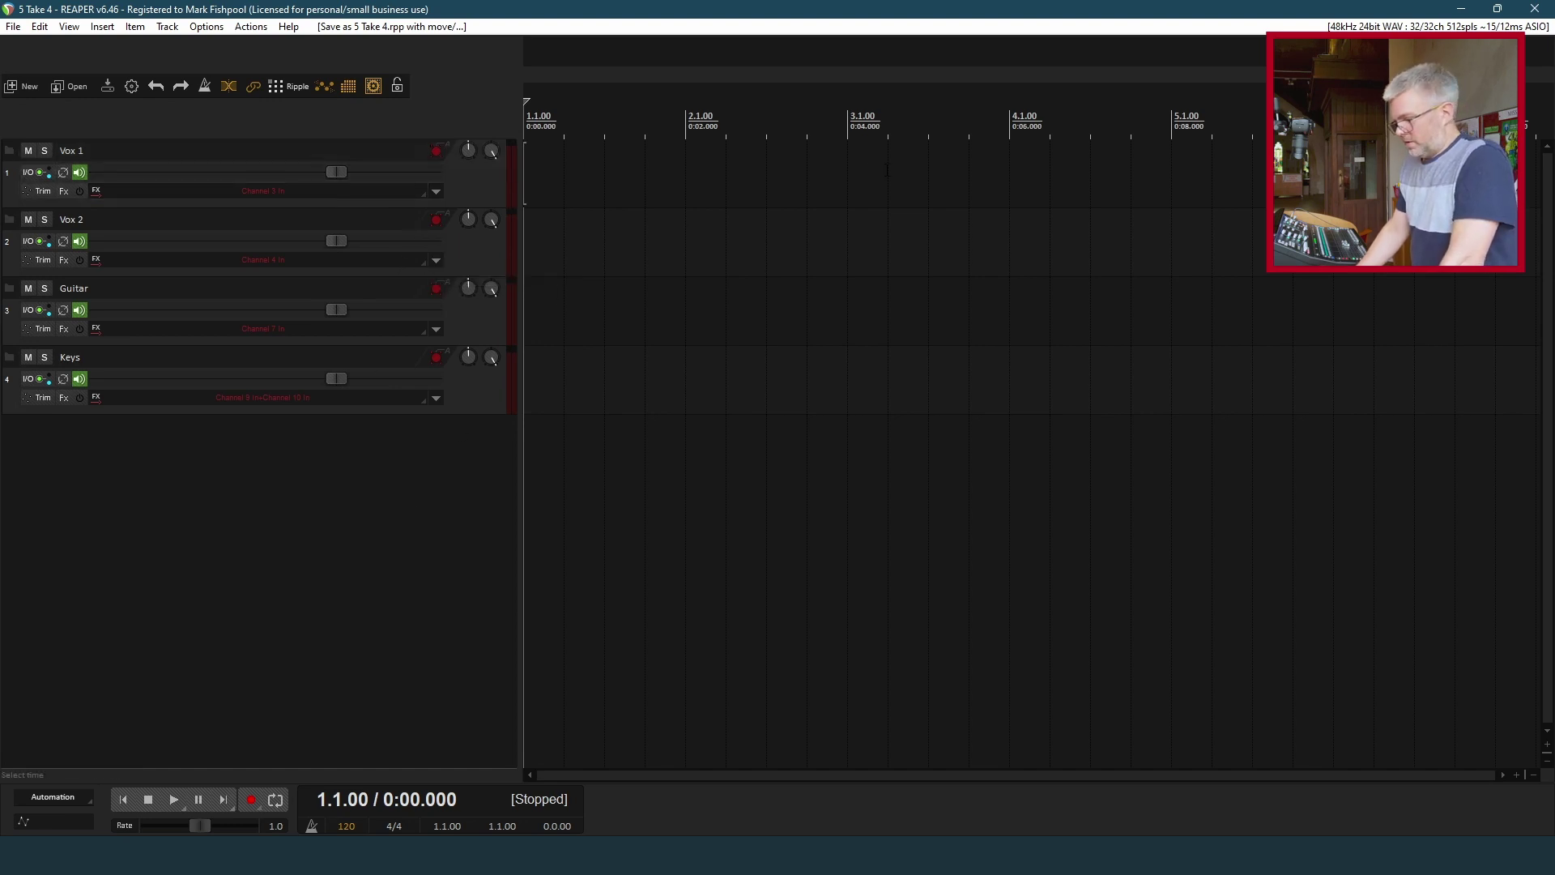
pyautogui.scroll(-2, 859, 170)
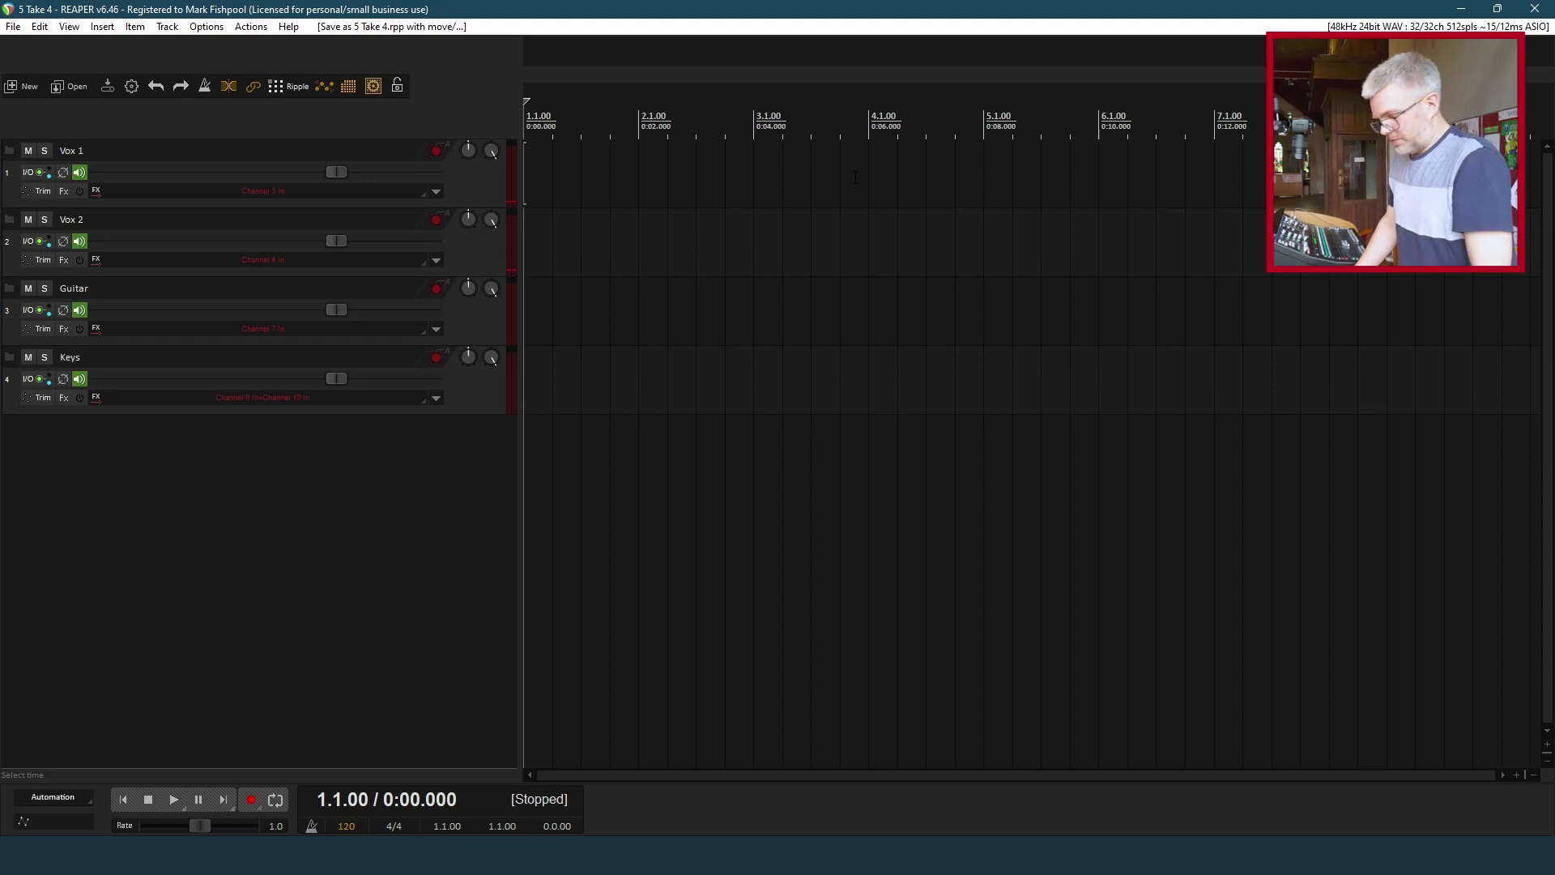
pyautogui.click(251, 802)
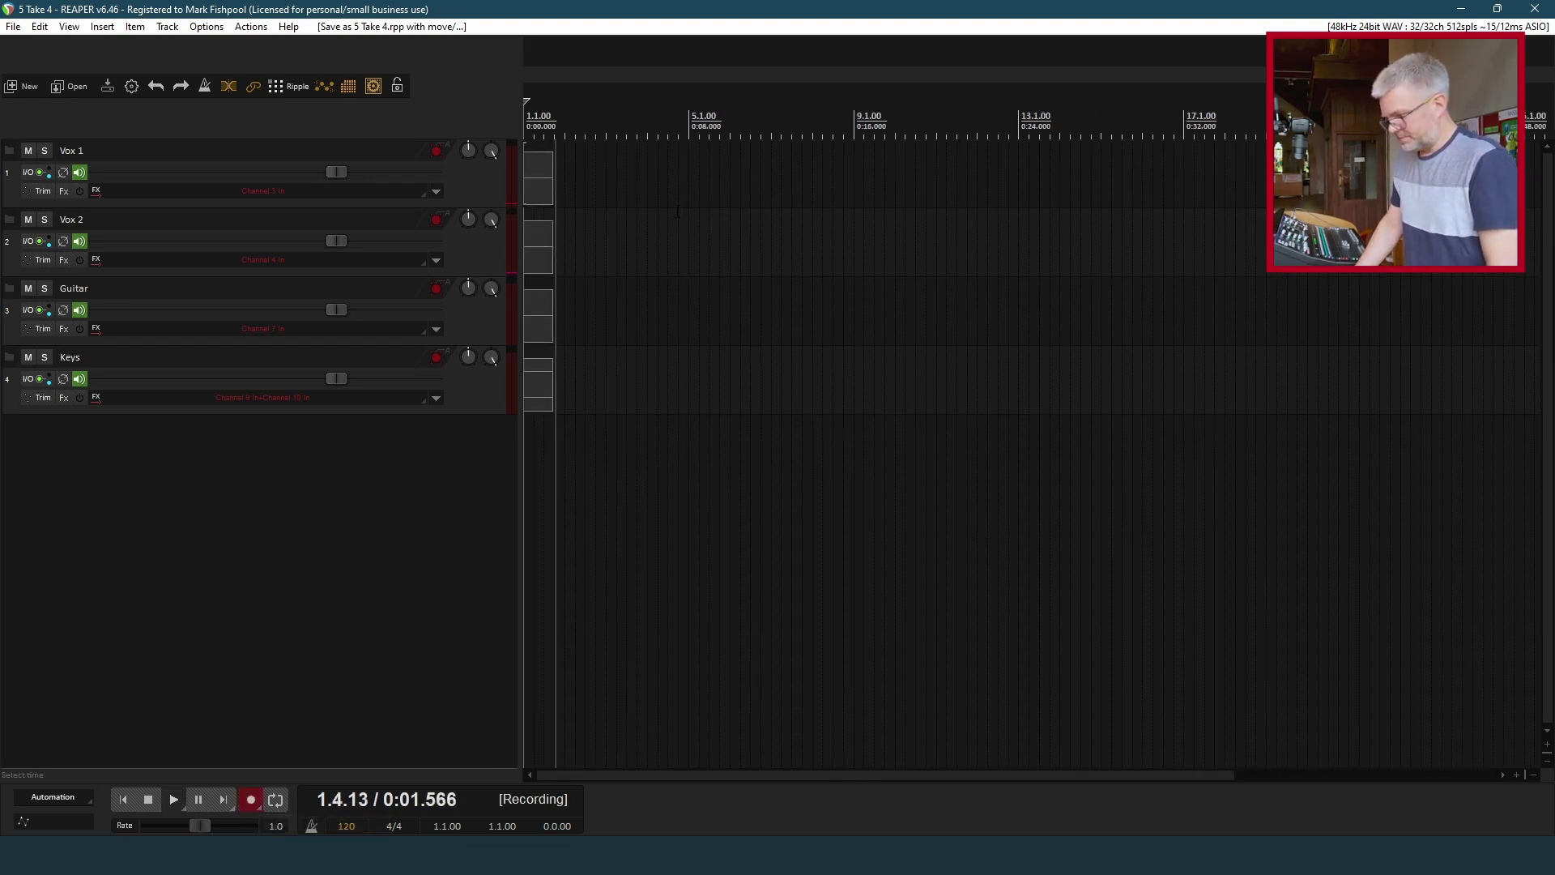
pyautogui.scroll(-3, 679, 206)
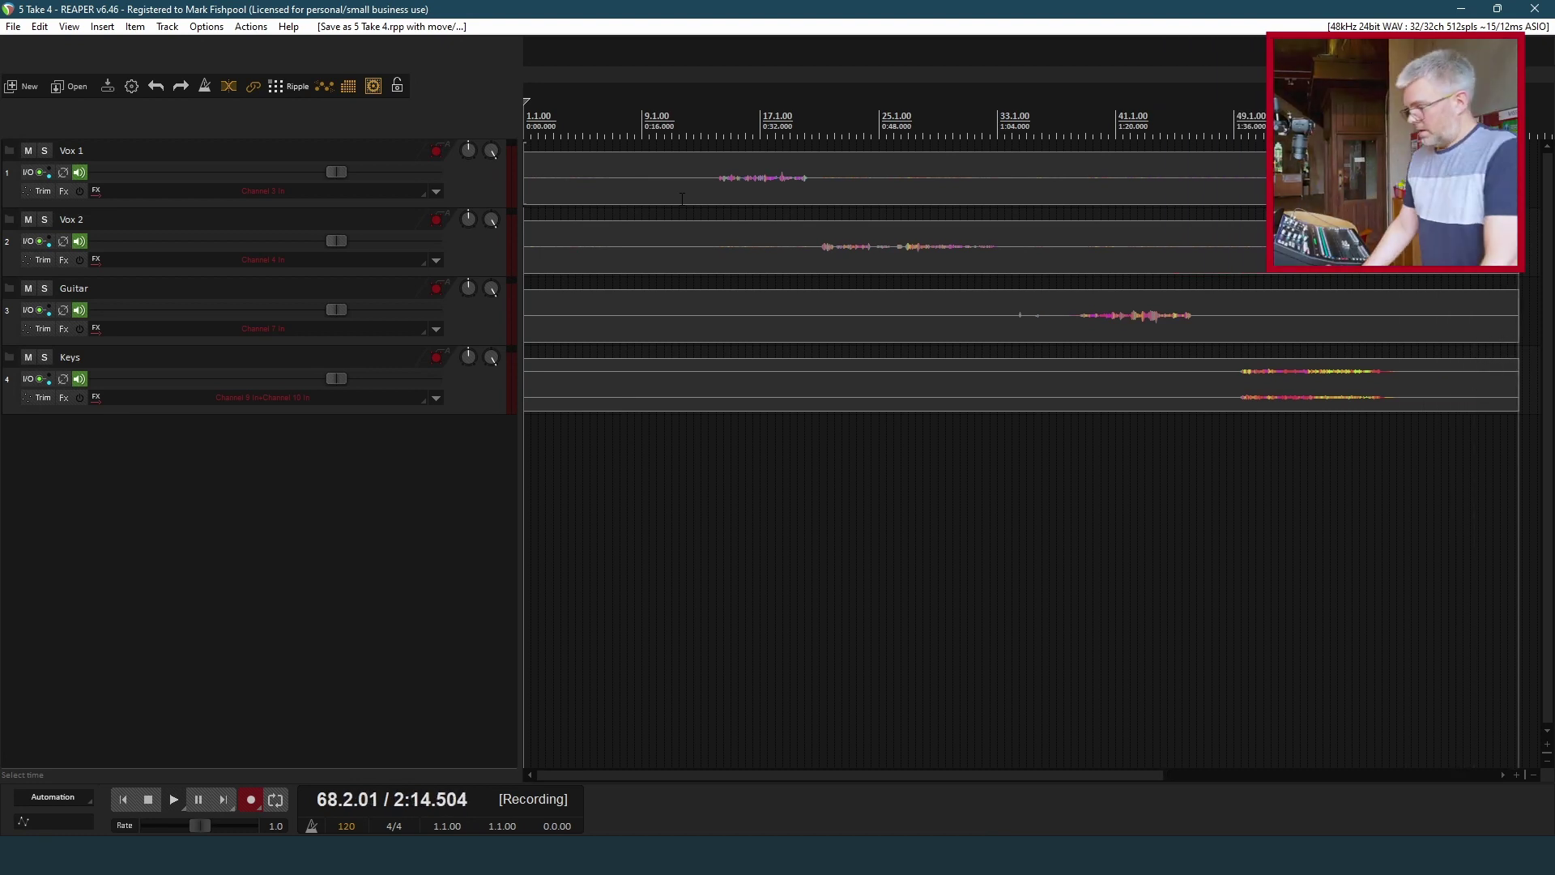
pyautogui.scroll(-4, 811, 209)
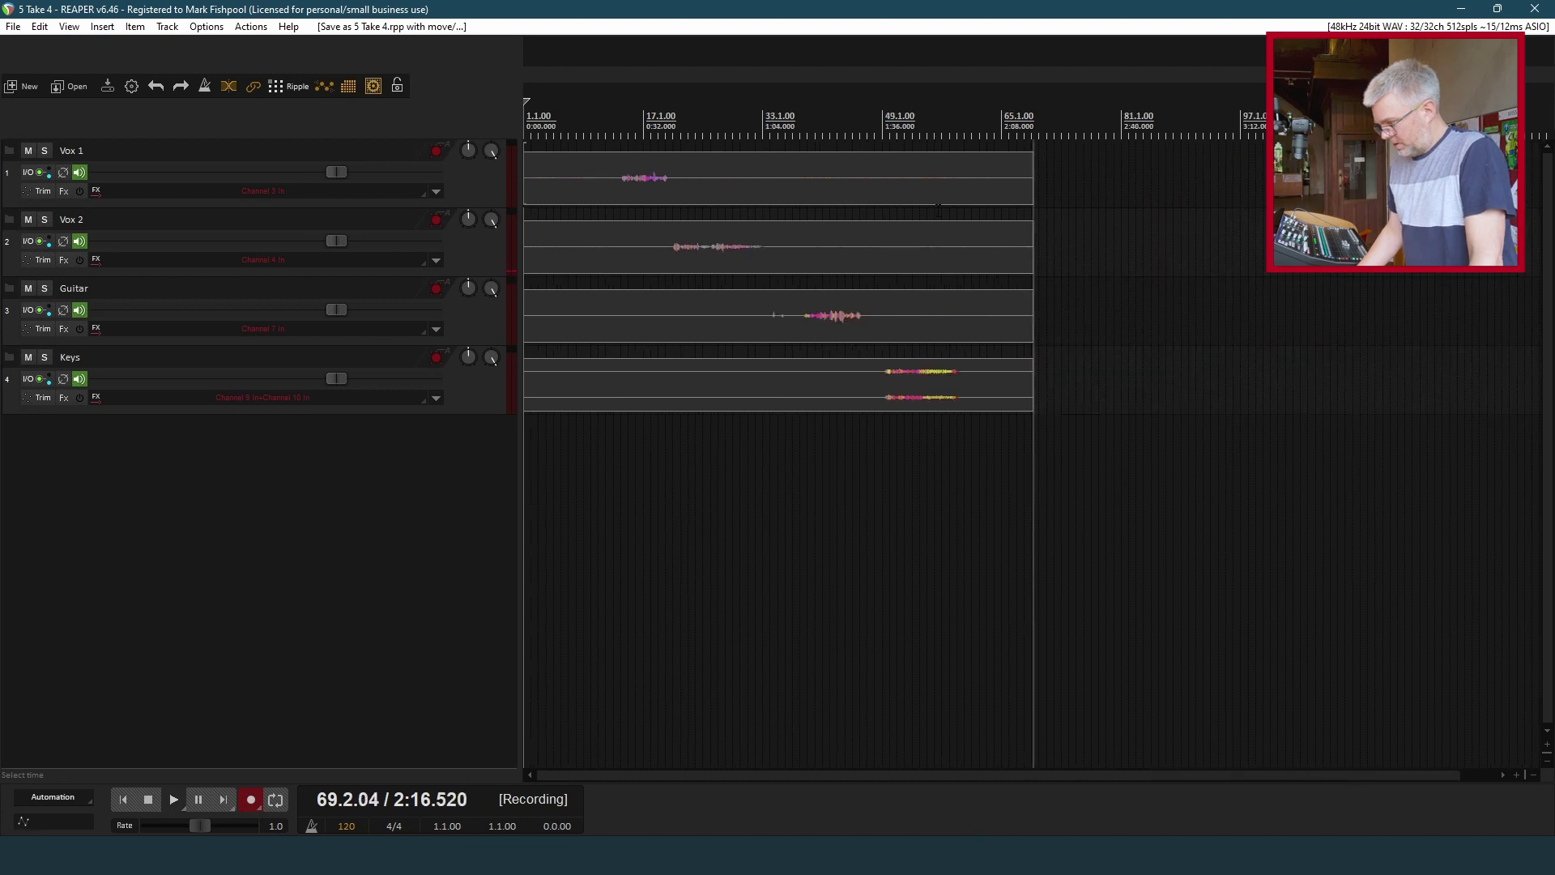
pyautogui.scroll(2, 940, 203)
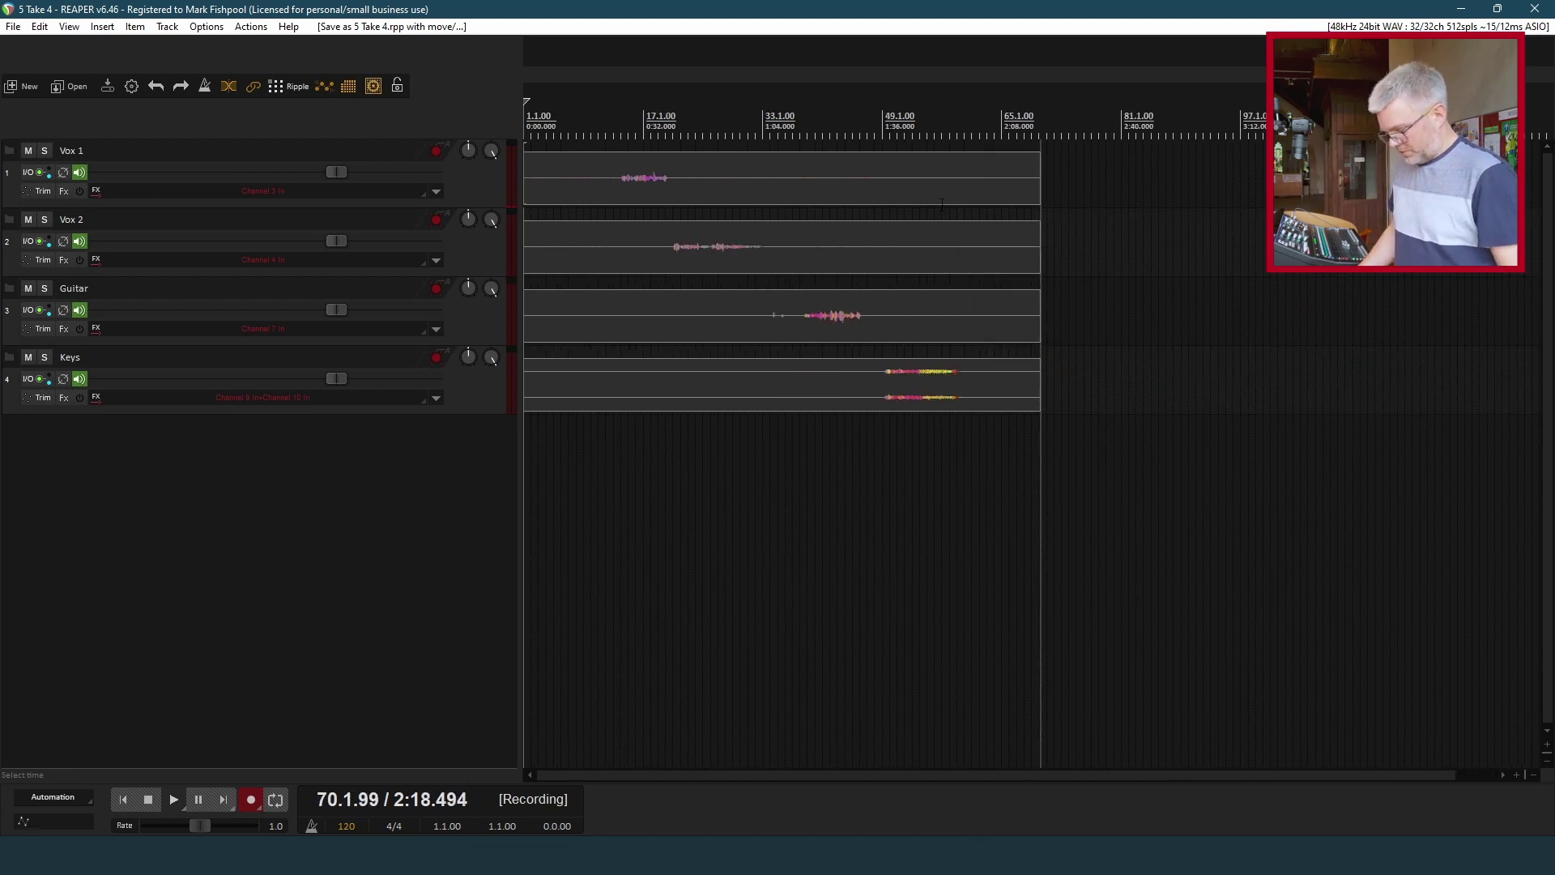
pyautogui.click(151, 800)
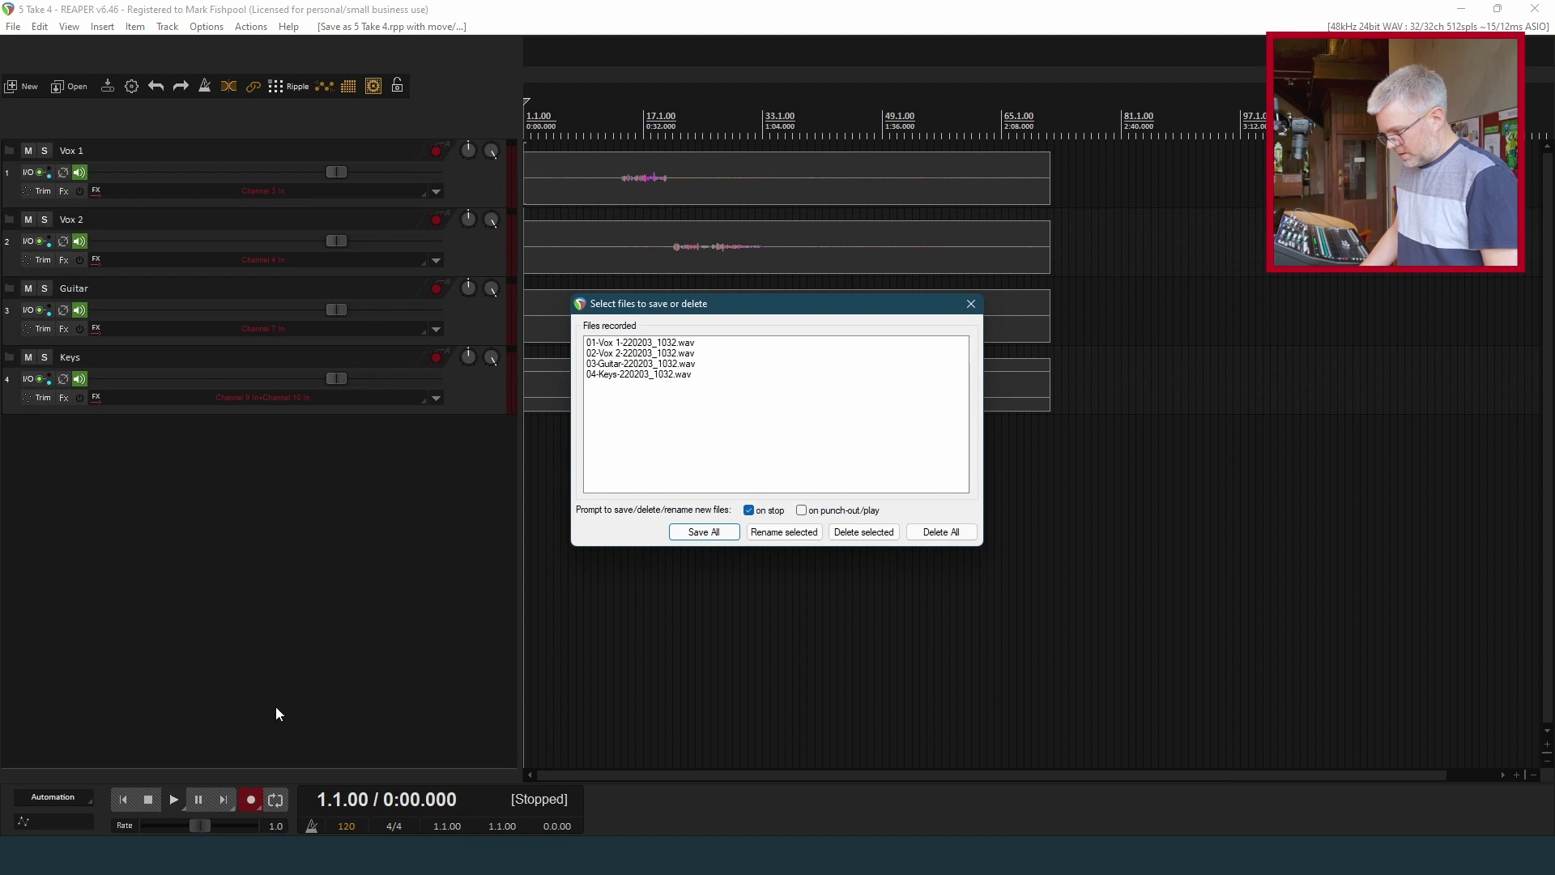
# Keep all four recorded files and place the edit cursor at 0:42, where the Vox 2 audio begins.
pyautogui.click(703, 533)
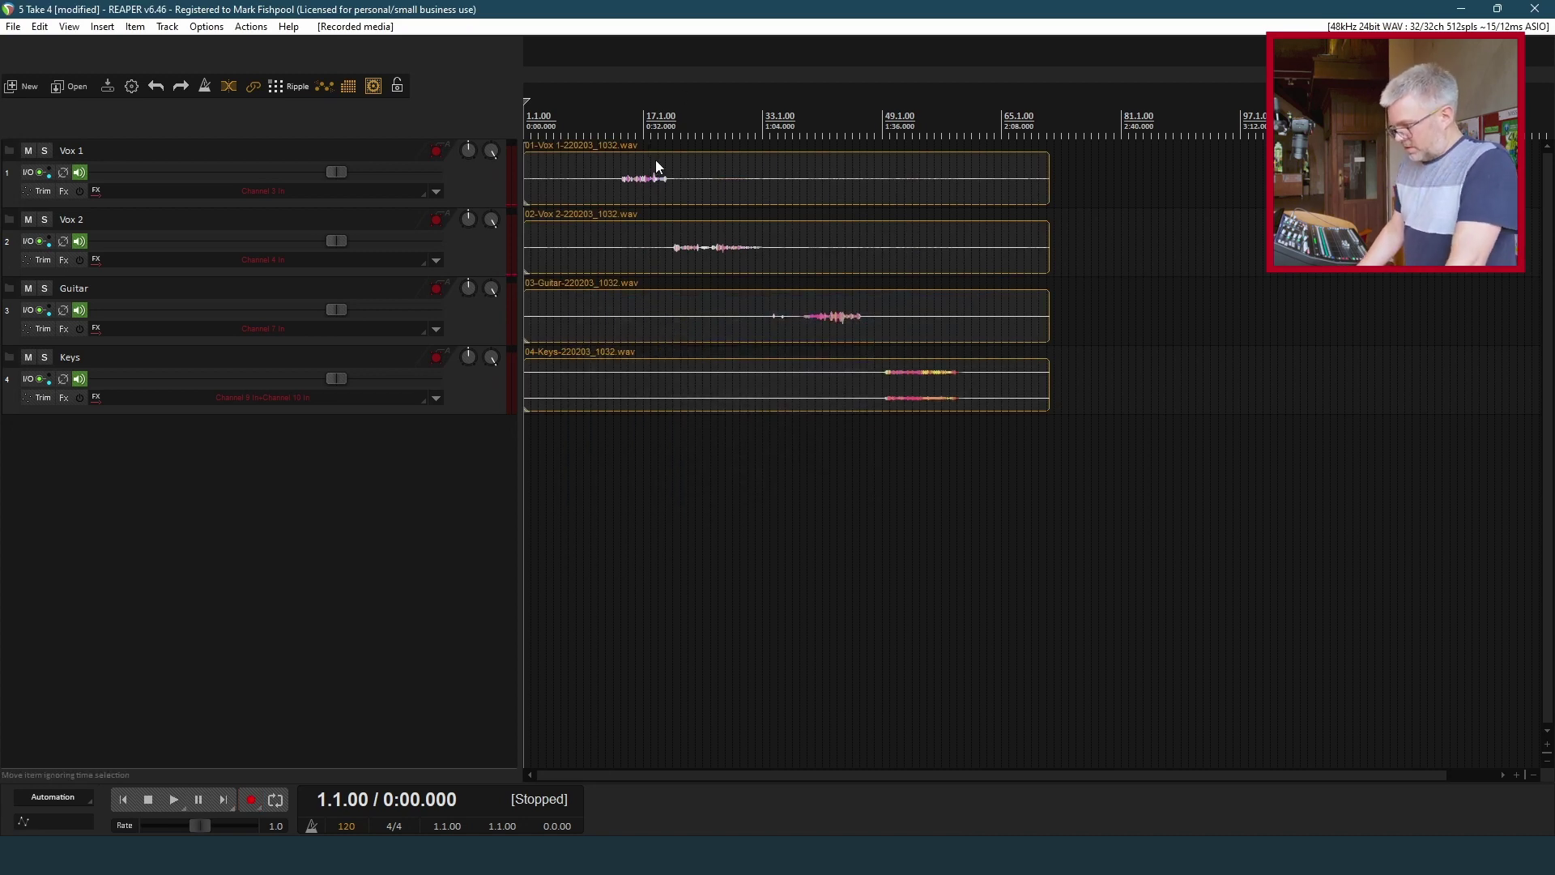
pyautogui.scroll(2, 728, 168)
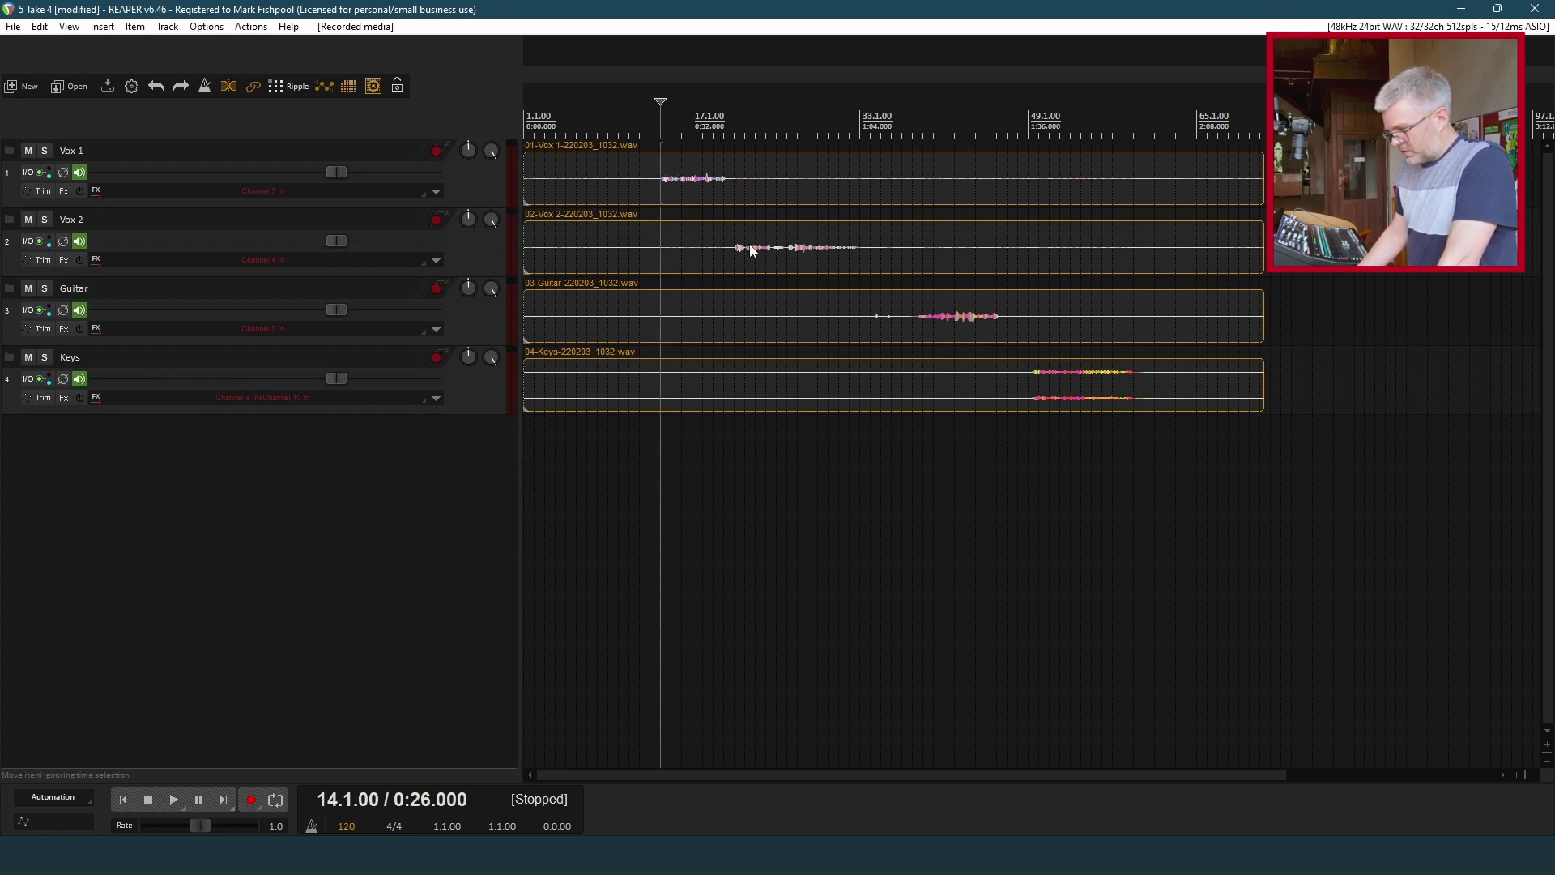
pyautogui.click(741, 120)
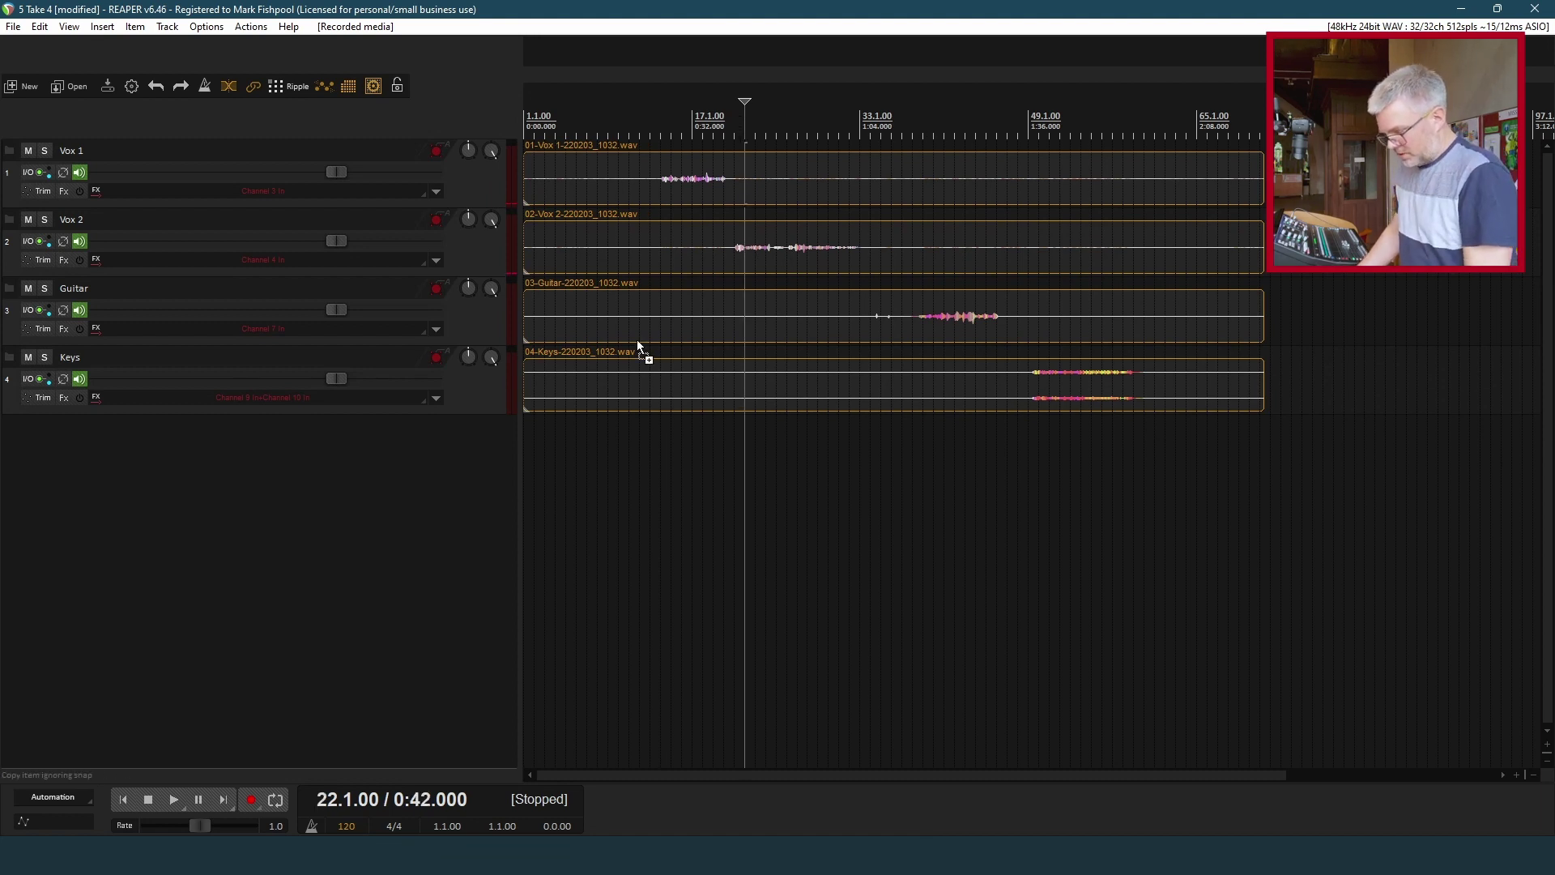
# Switch the audio system to DirectSound in the preferences and raise the computer's playback volume to 72.
pyautogui.hotkey('ctrl', 'p')
pyautogui.click(373, 178)
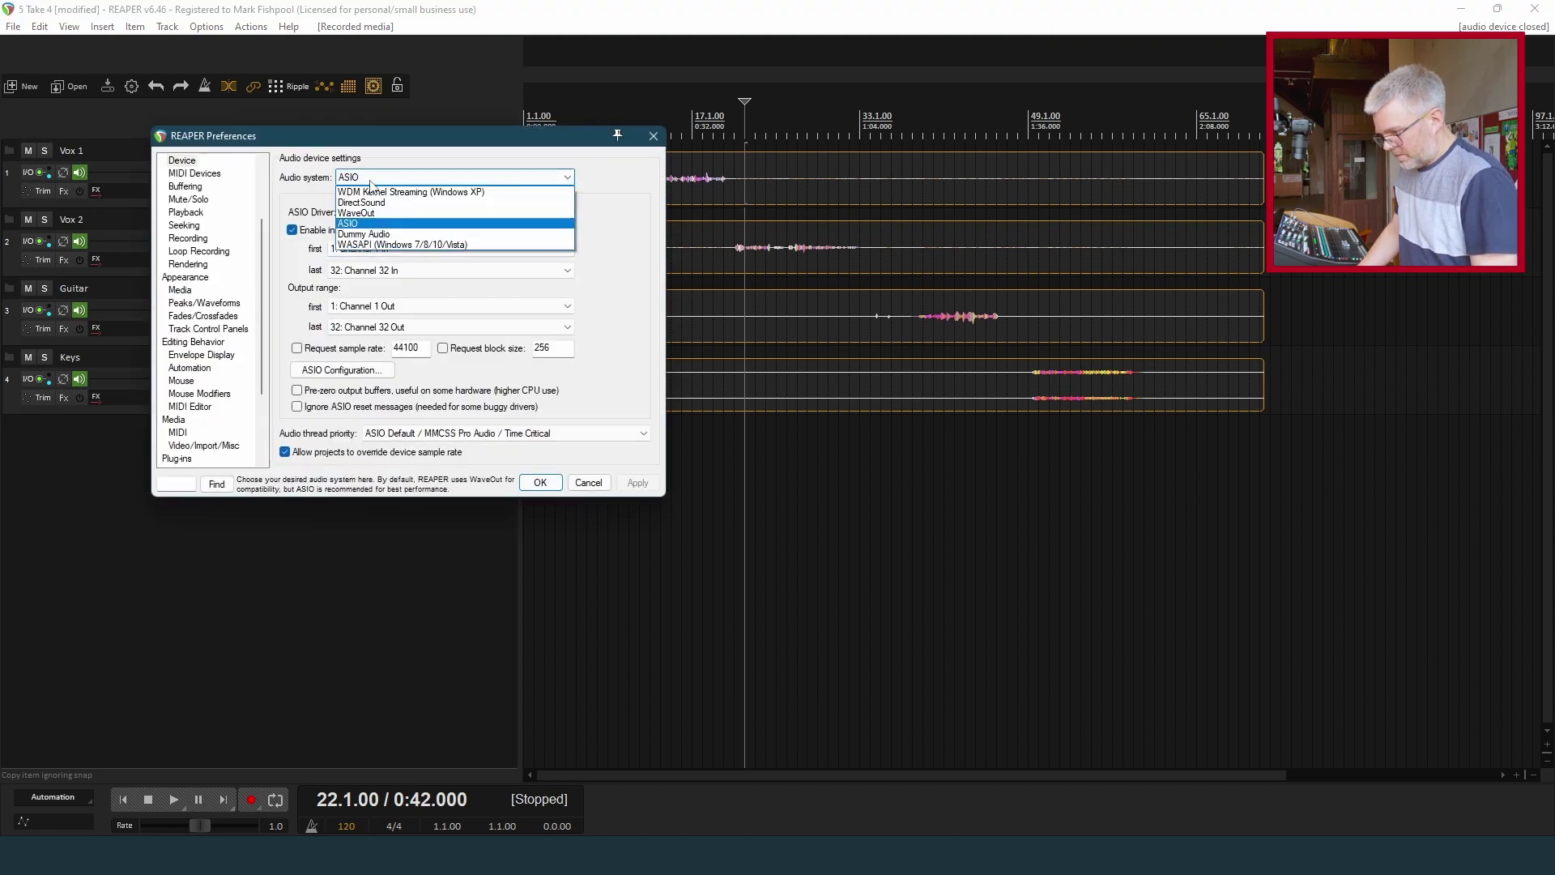
pyautogui.click(364, 203)
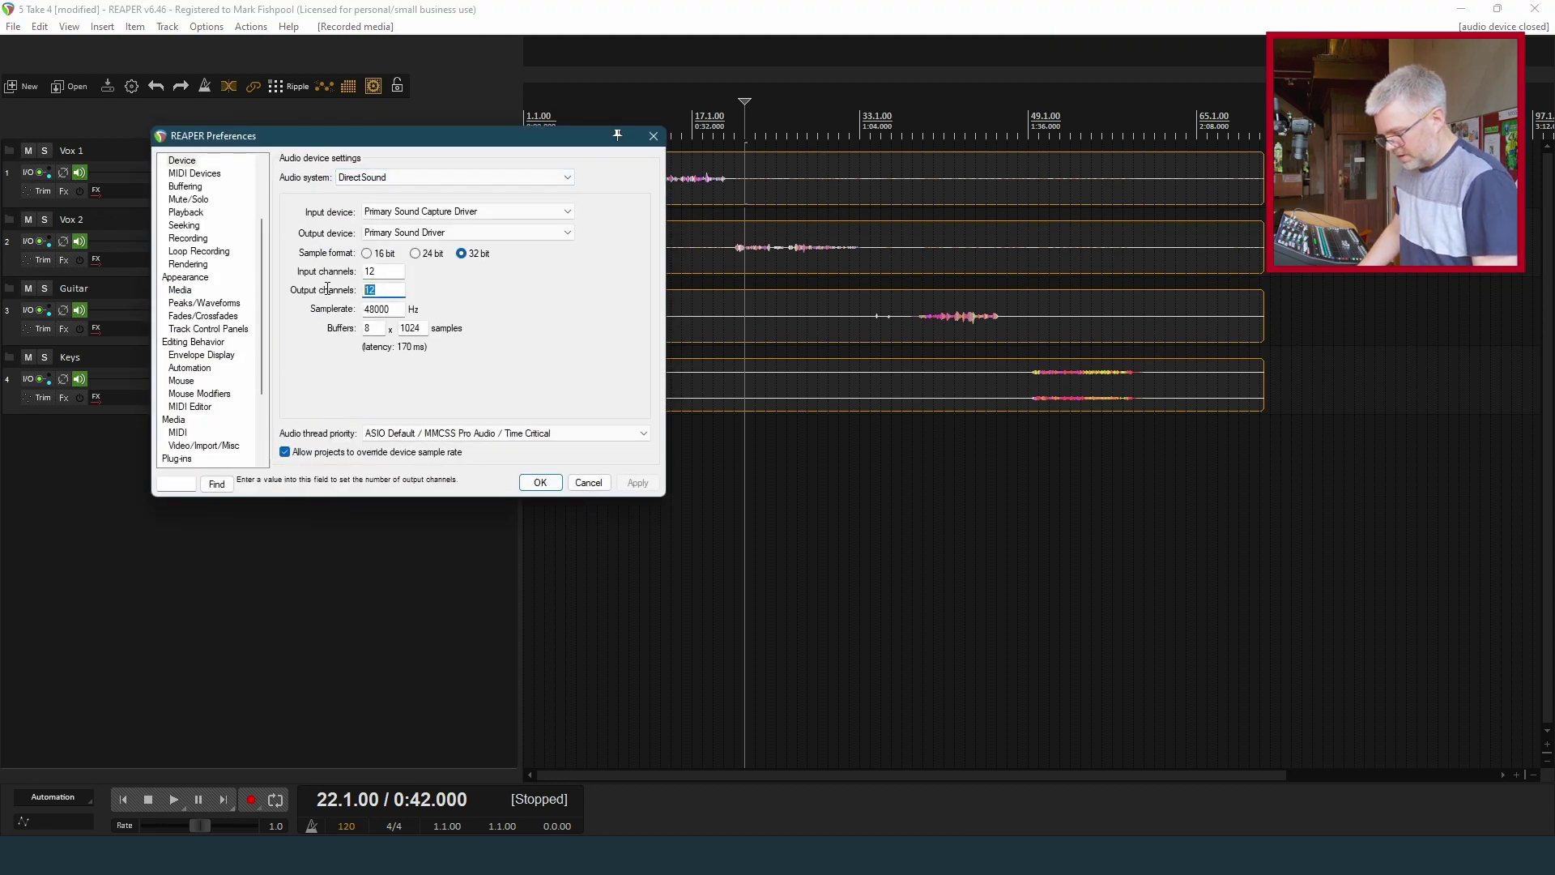
pyautogui.click(539, 483)
pyautogui.press('XF86AudioRaiseVolume')
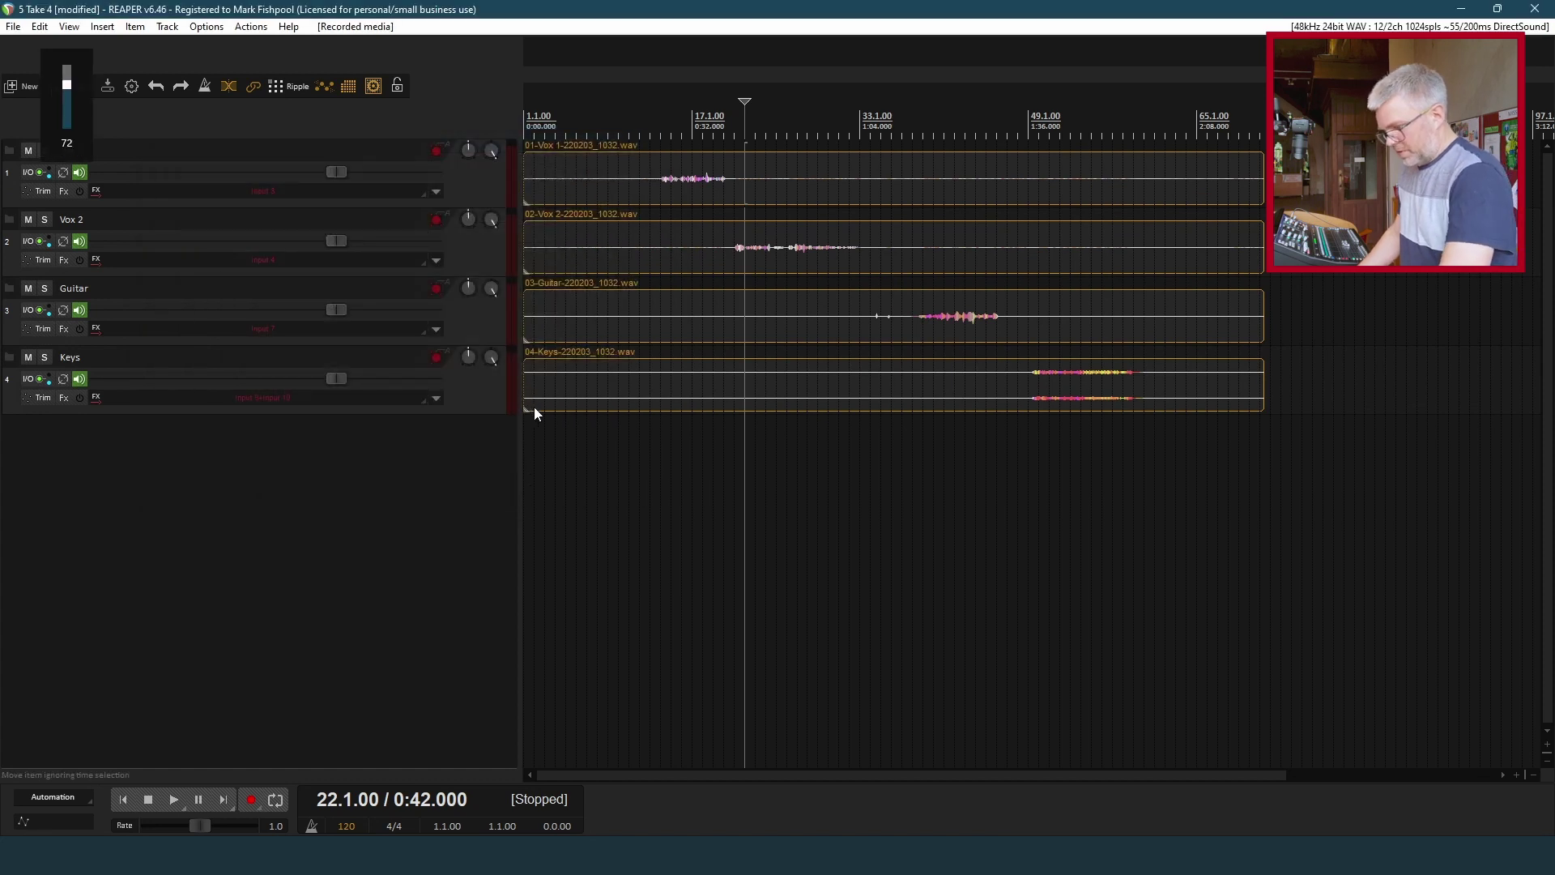
# Play back the Vox 1, Vox 2, Guitar and Keys passages in turn, then stop playback and save the project.
pyautogui.click(669, 116)
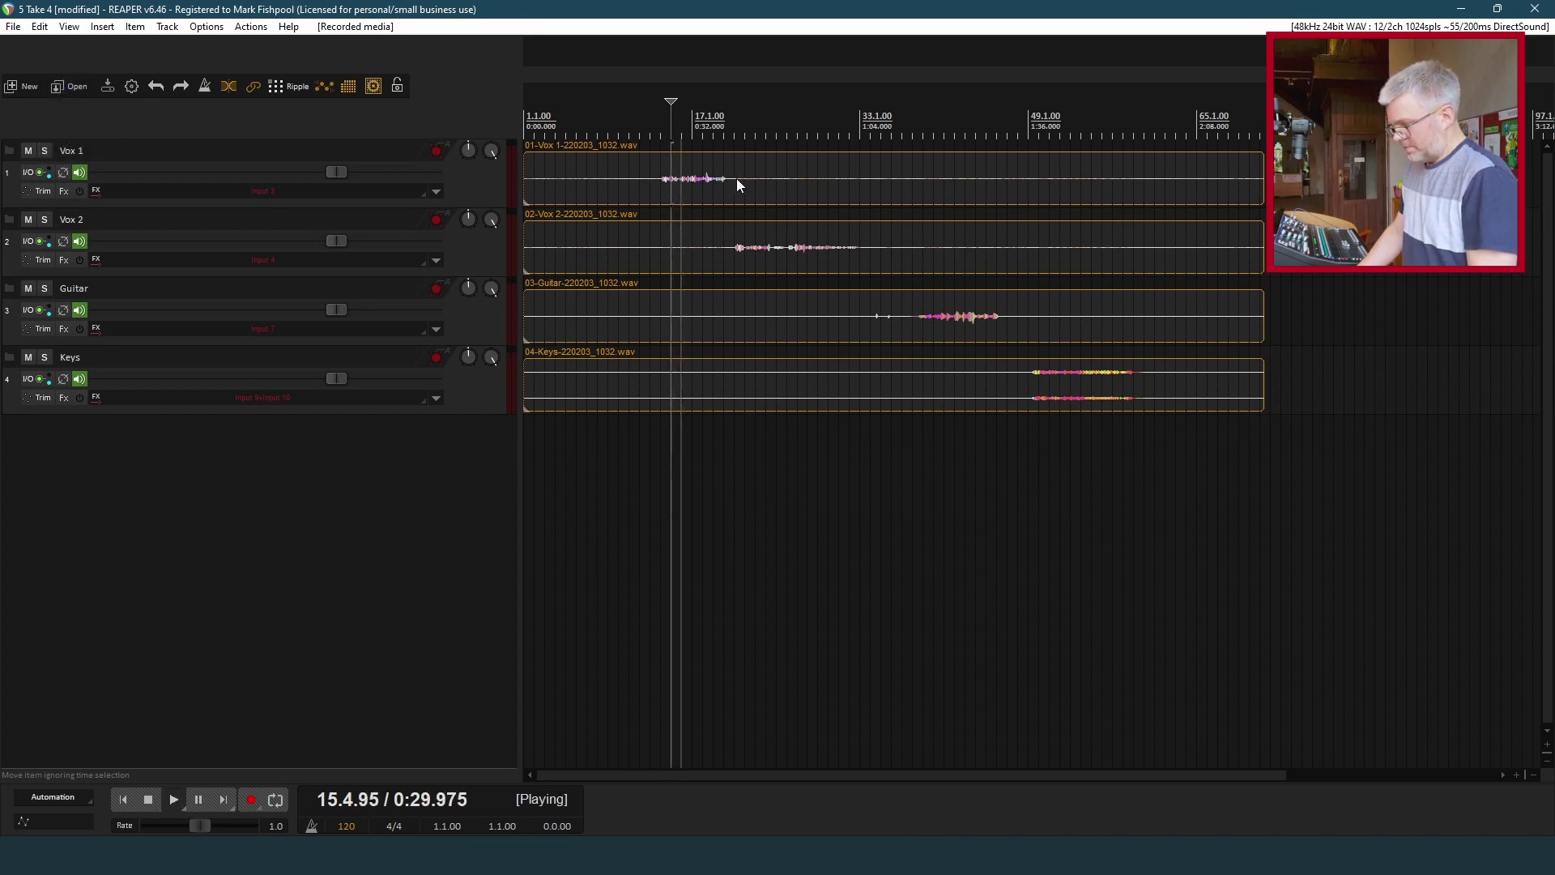
pyautogui.click(745, 121)
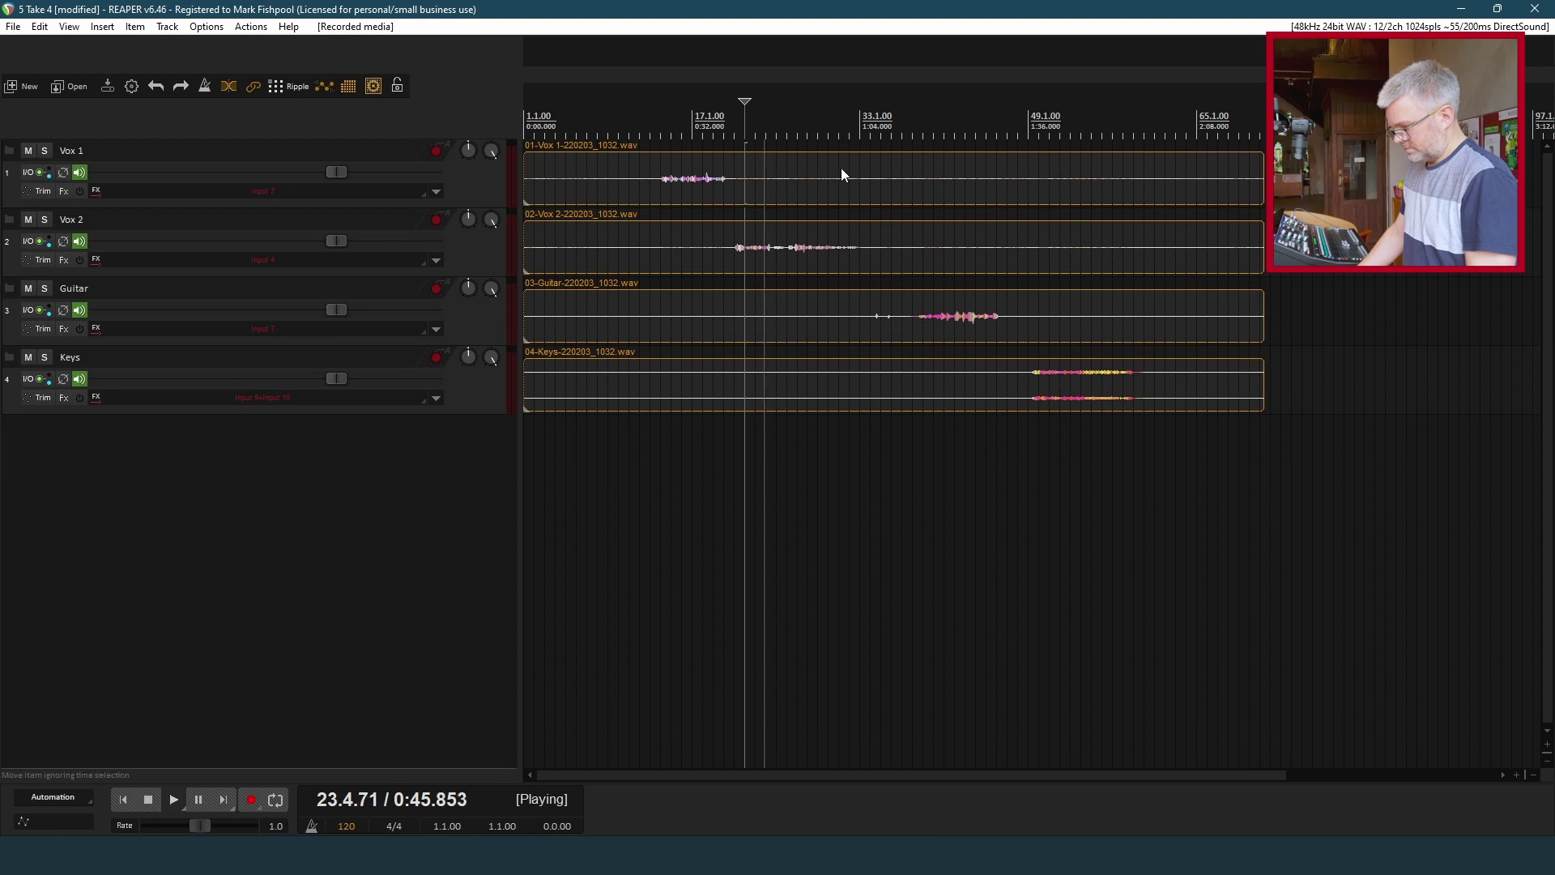
pyautogui.click(923, 121)
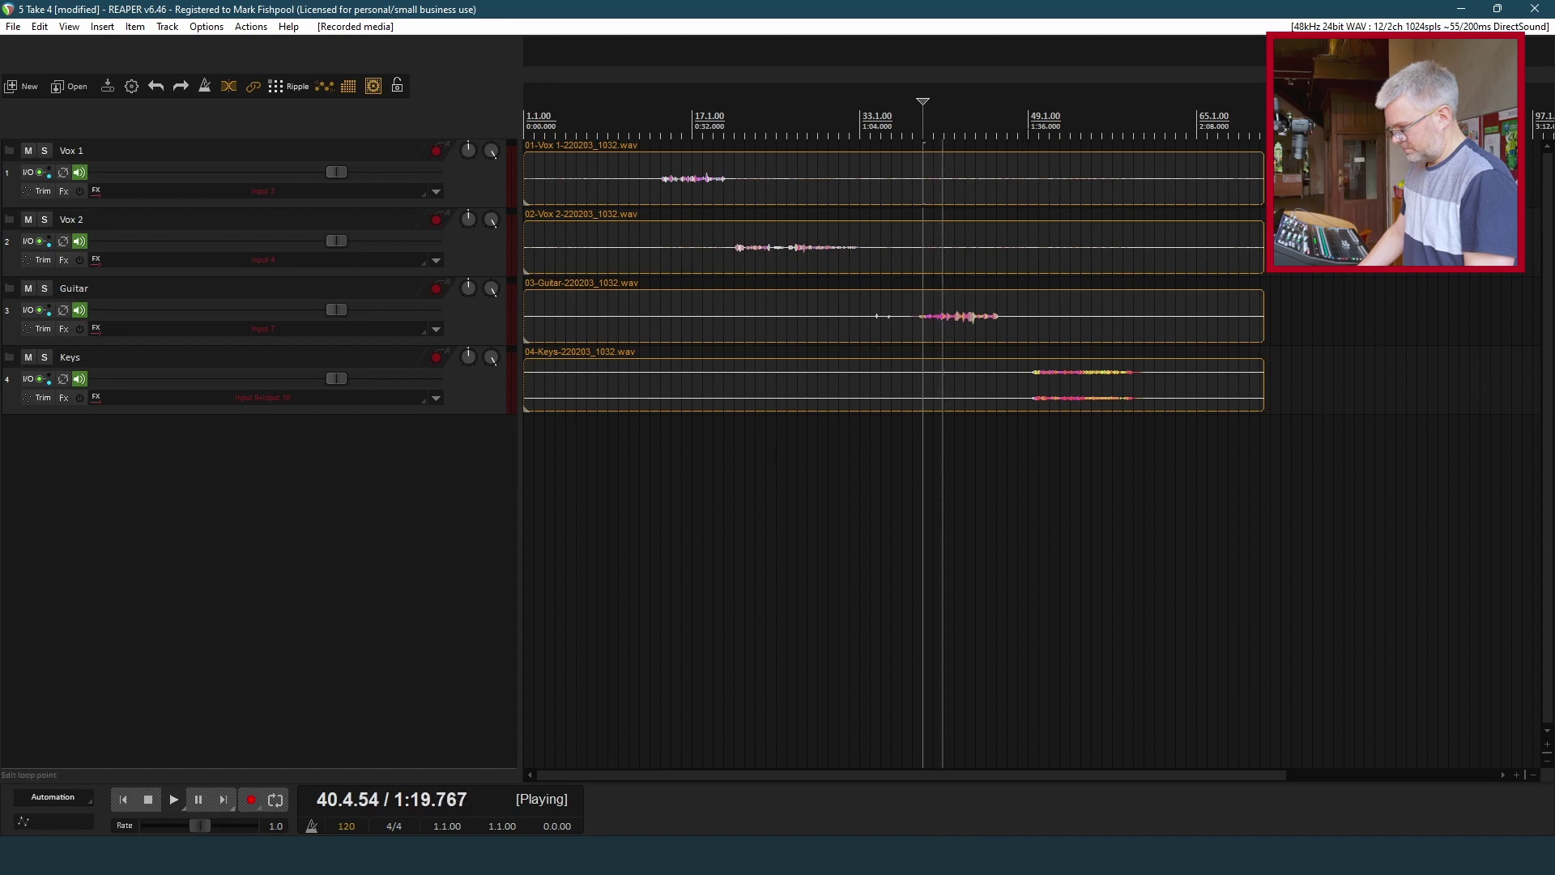
pyautogui.click(1039, 121)
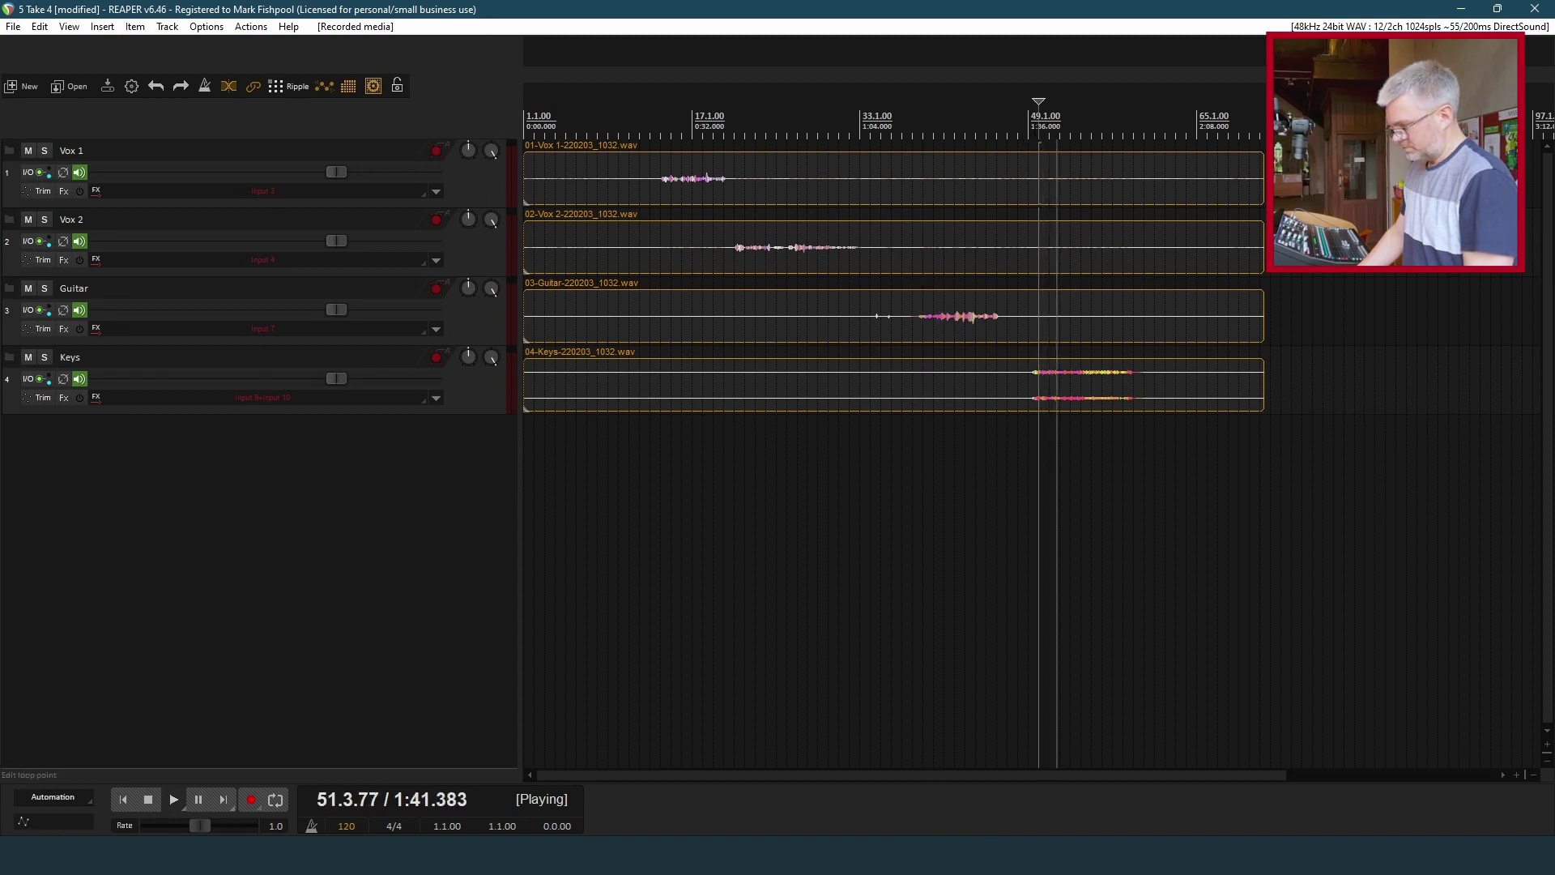
pyautogui.press('space')
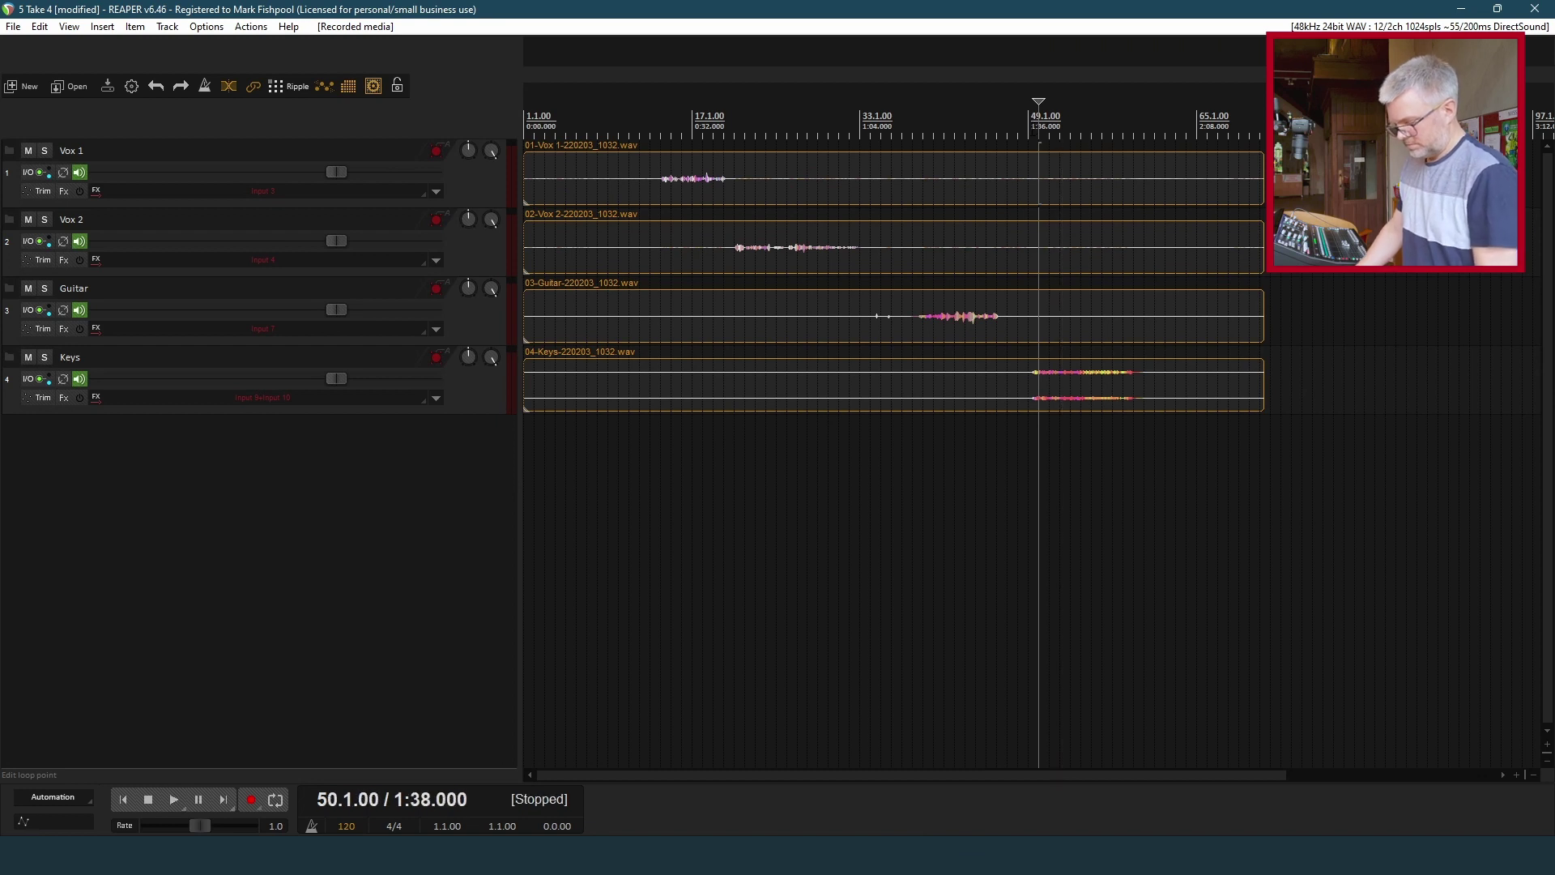
pyautogui.hotkey('ctrl', 's')
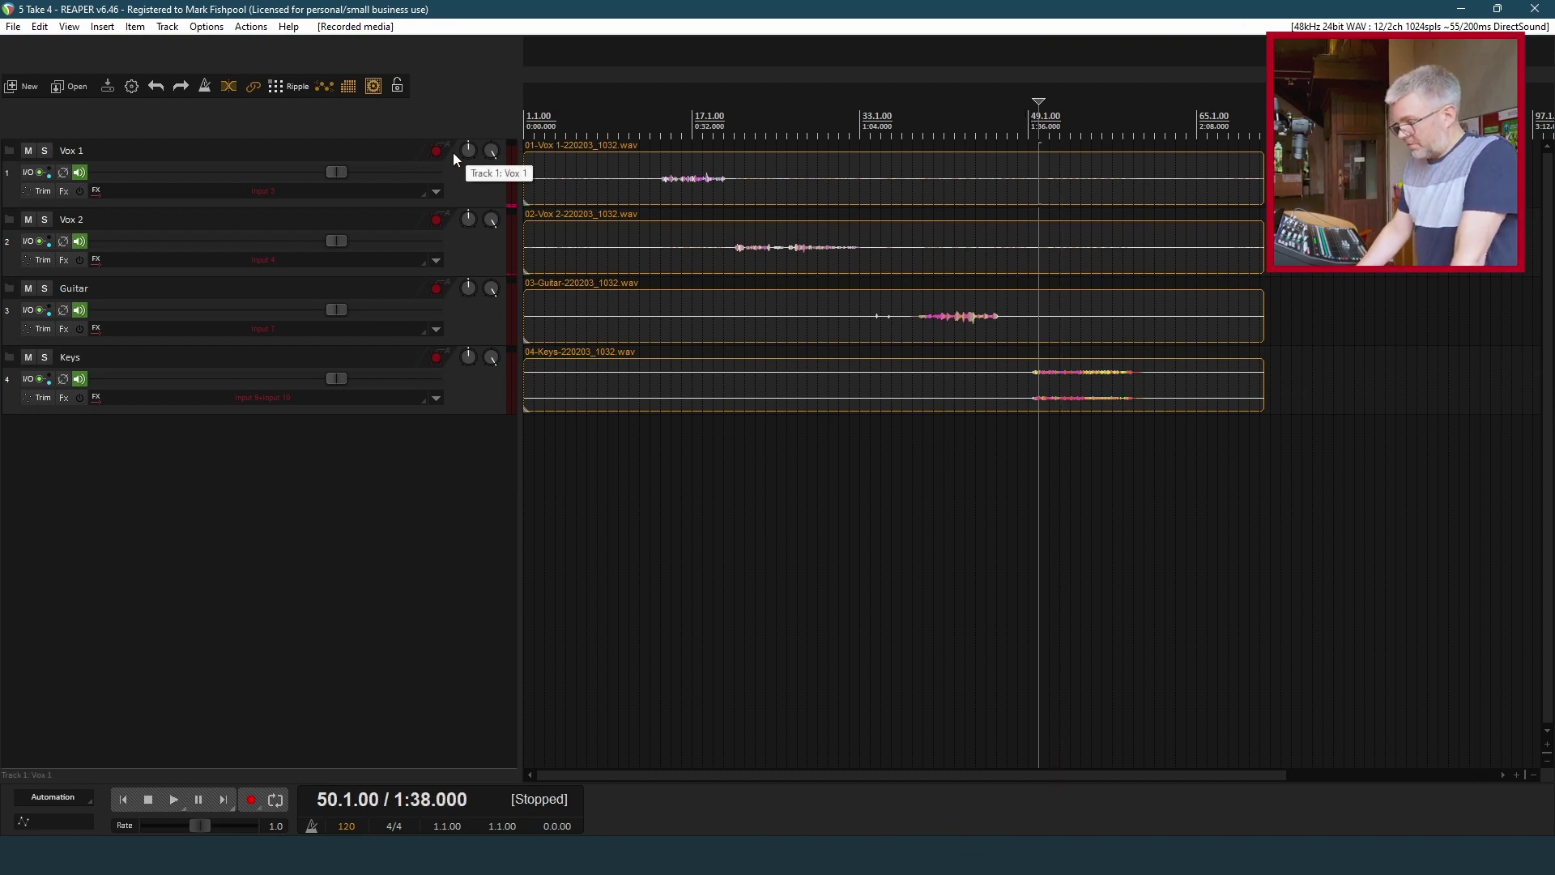